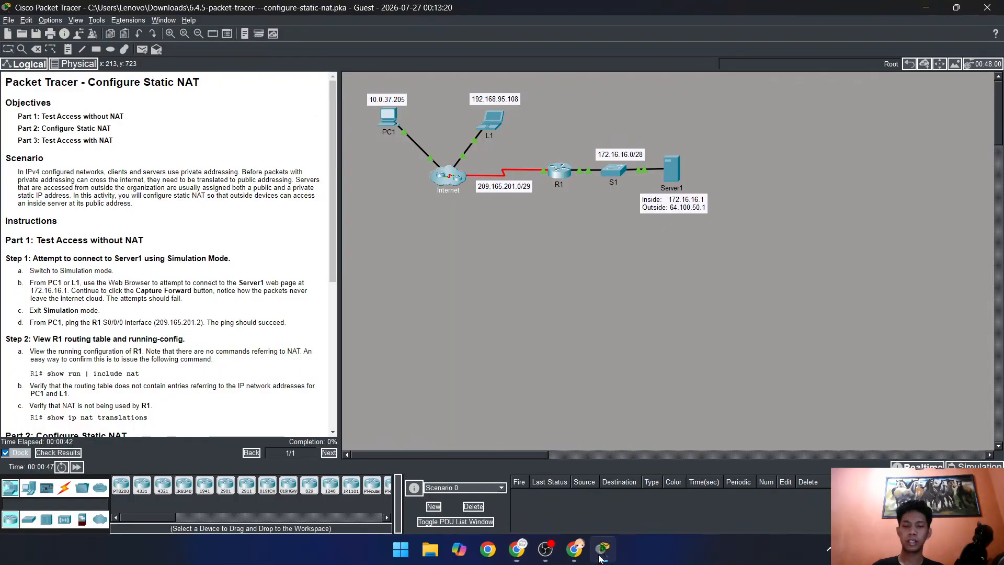
# Read the activity title and the opening of the Scenario on private addressing and its translation to public addressing.
pyautogui.click(603, 548)
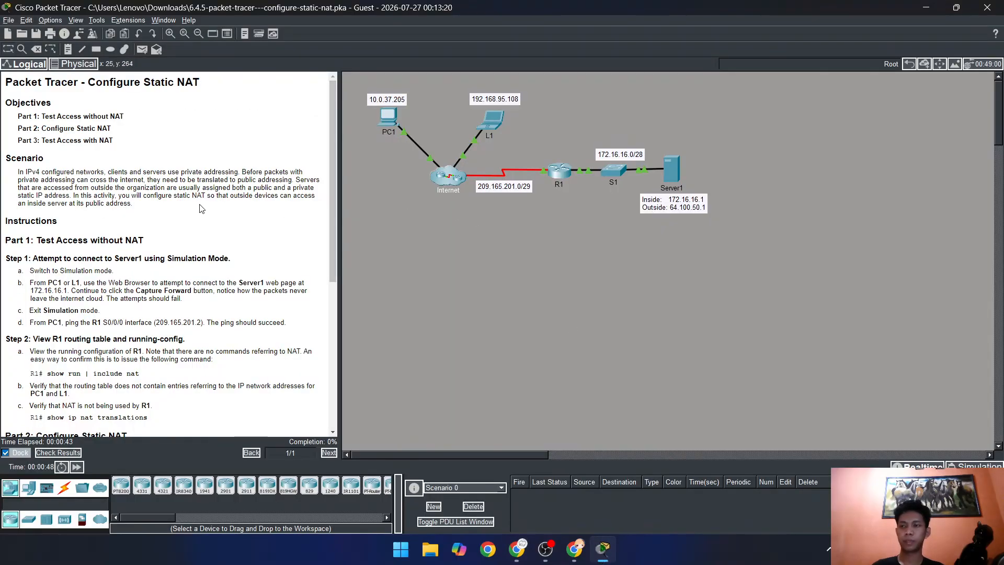
pyautogui.moveTo(88, 82); pyautogui.dragTo(204, 87)
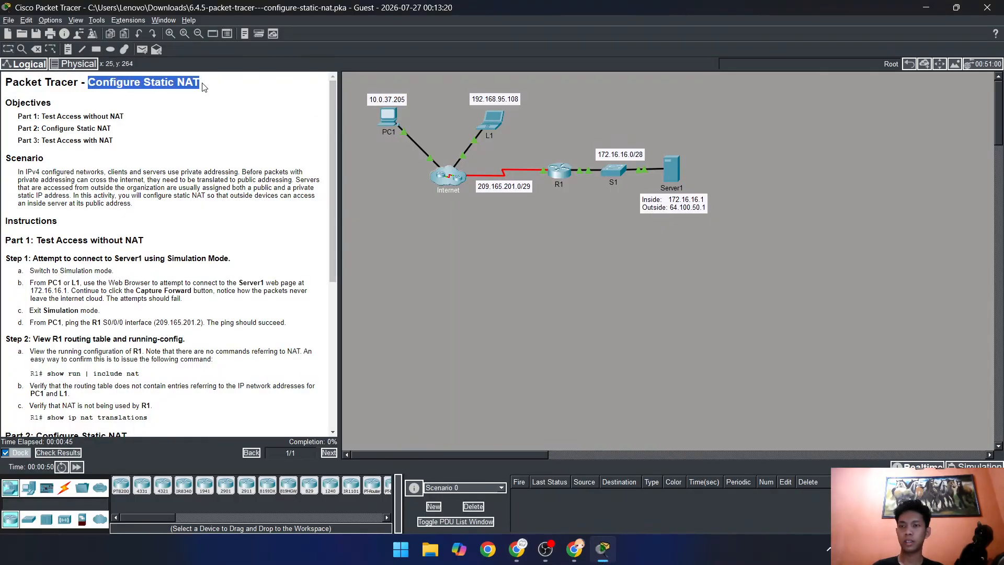
pyautogui.click(204, 87)
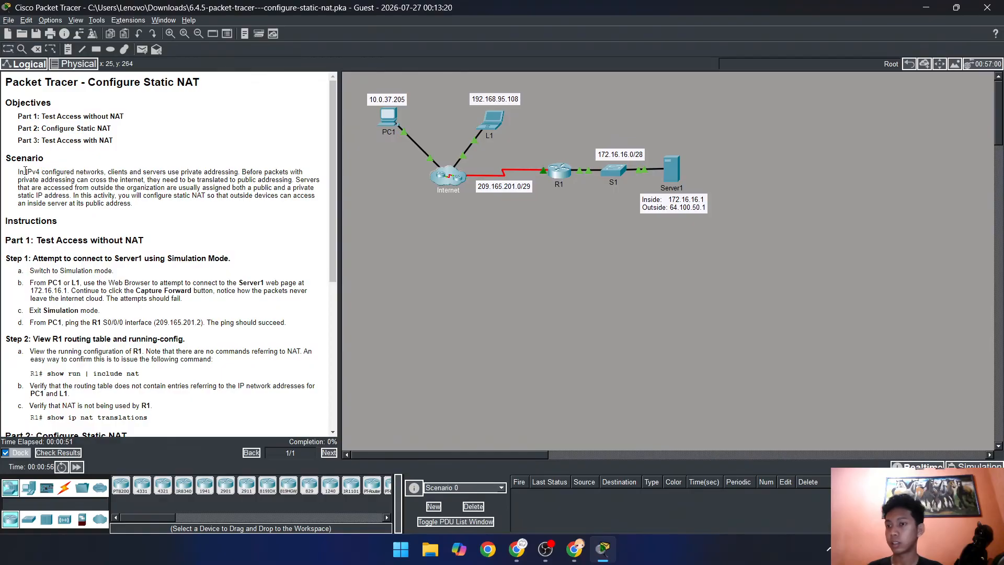
pyautogui.moveTo(17, 171); pyautogui.dragTo(54, 172)
pyautogui.click(54, 171)
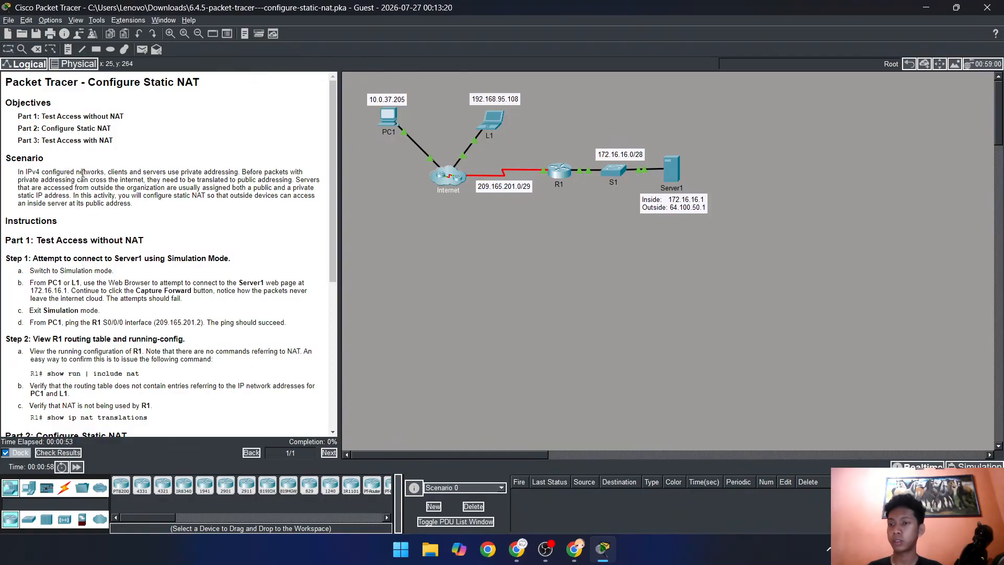
pyautogui.moveTo(18, 172); pyautogui.dragTo(220, 172)
pyautogui.click(42, 170)
pyautogui.click(25, 172)
pyautogui.click(72, 171)
pyautogui.click(108, 171)
pyautogui.moveTo(108, 172); pyautogui.dragTo(168, 171)
pyautogui.click(176, 169)
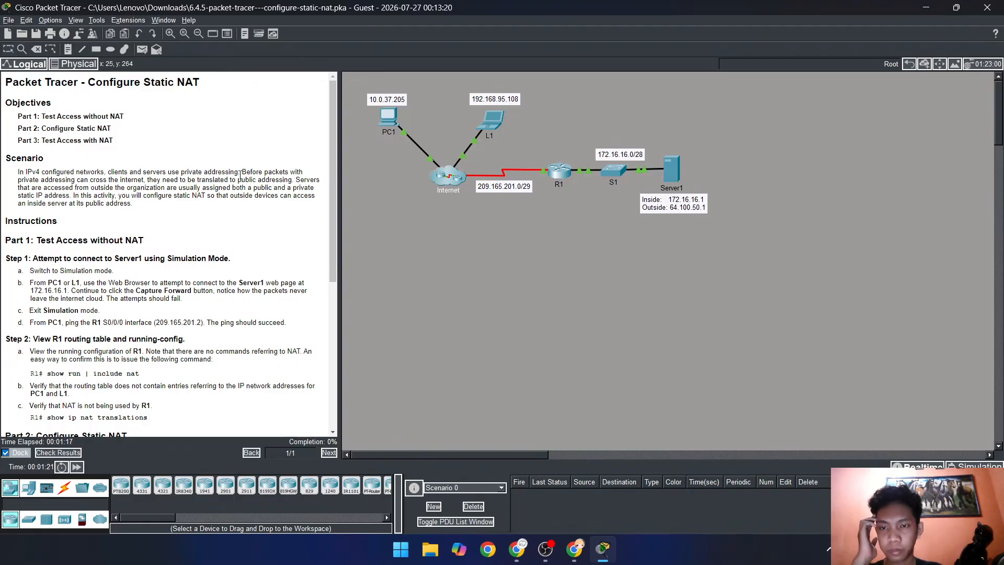
pyautogui.moveTo(243, 168); pyautogui.dragTo(250, 168)
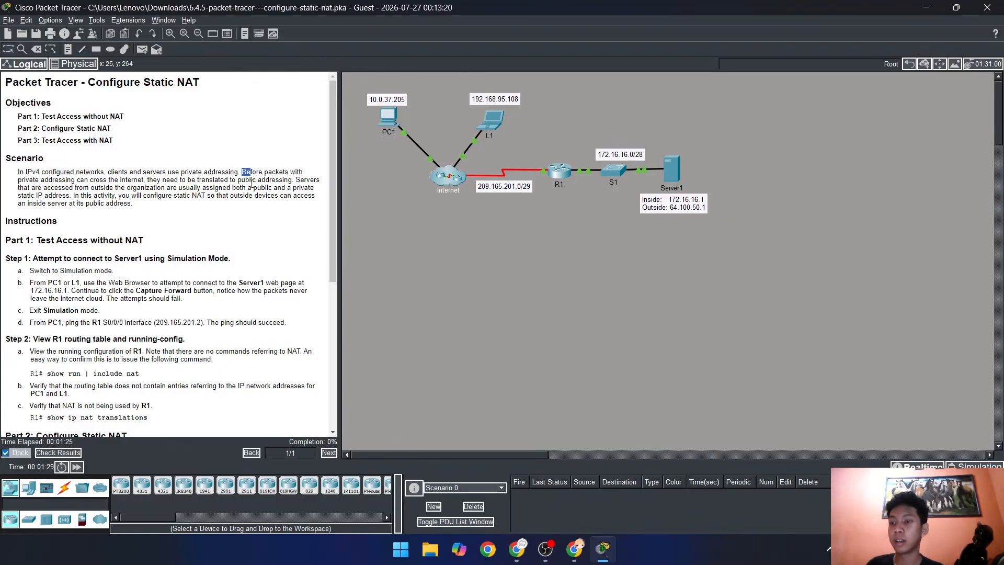
pyautogui.moveTo(252, 187); pyautogui.dragTo(261, 180)
pyautogui.click(30, 174)
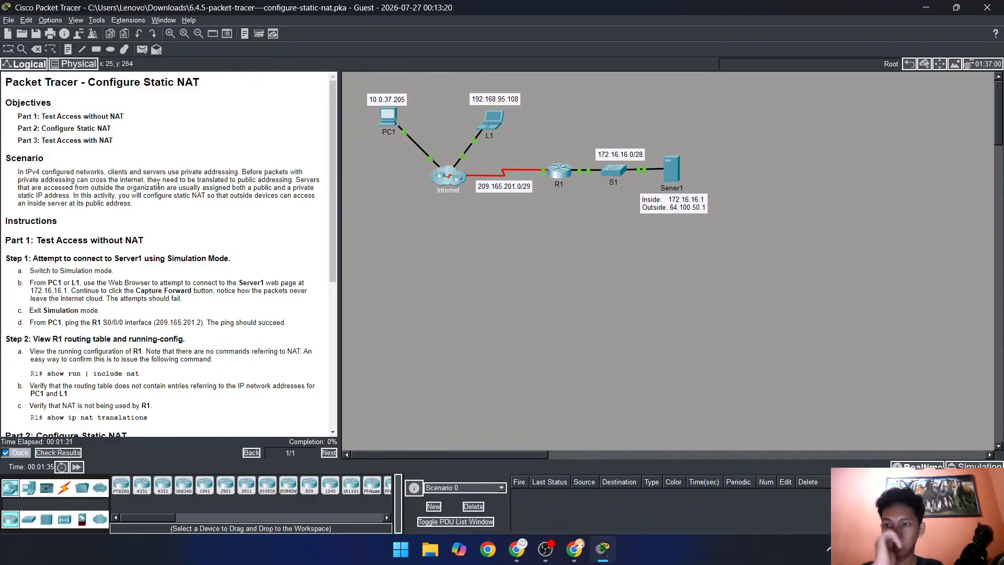
pyautogui.moveTo(148, 179); pyautogui.dragTo(184, 179)
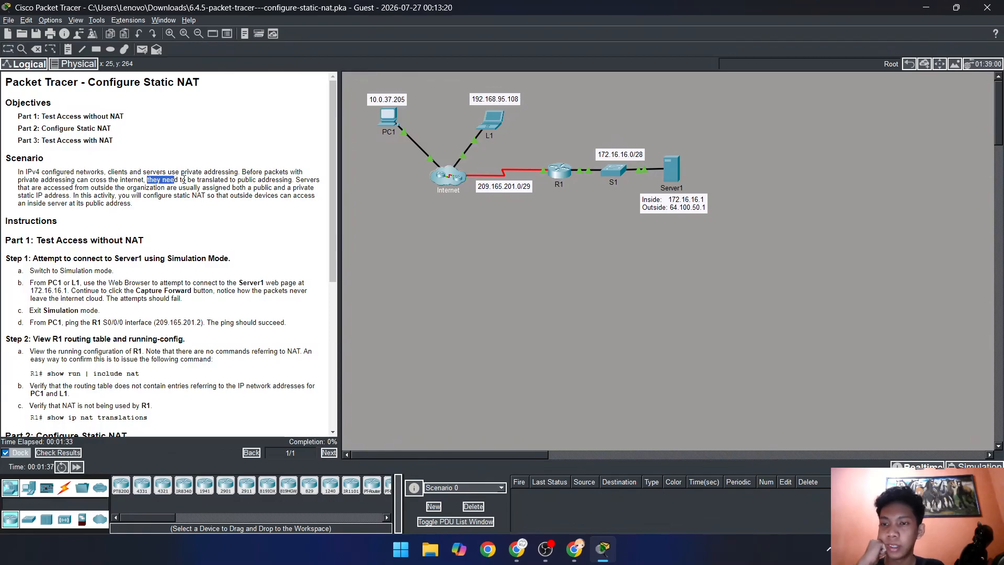
pyautogui.moveTo(258, 179); pyautogui.dragTo(268, 180)
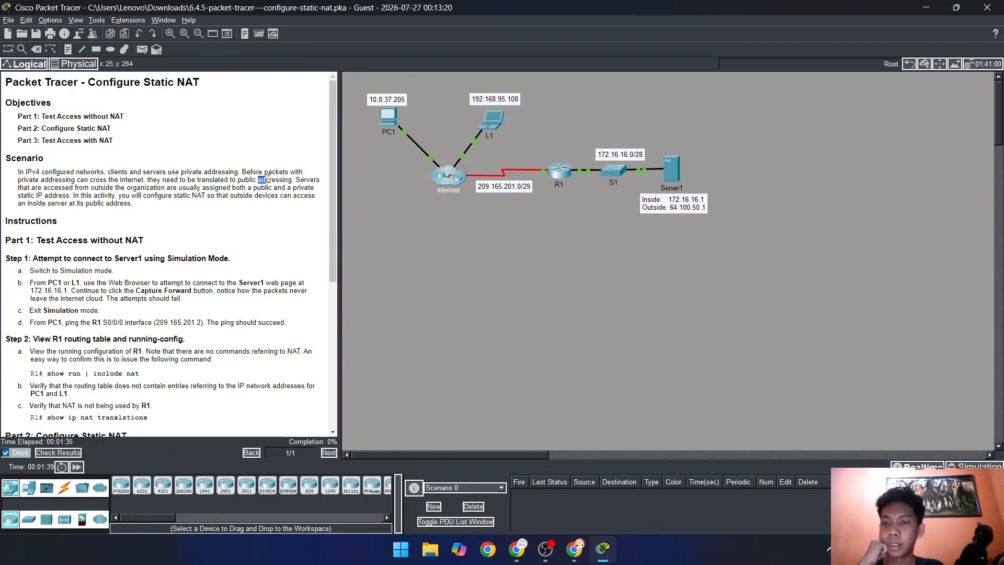
pyautogui.click(150, 178)
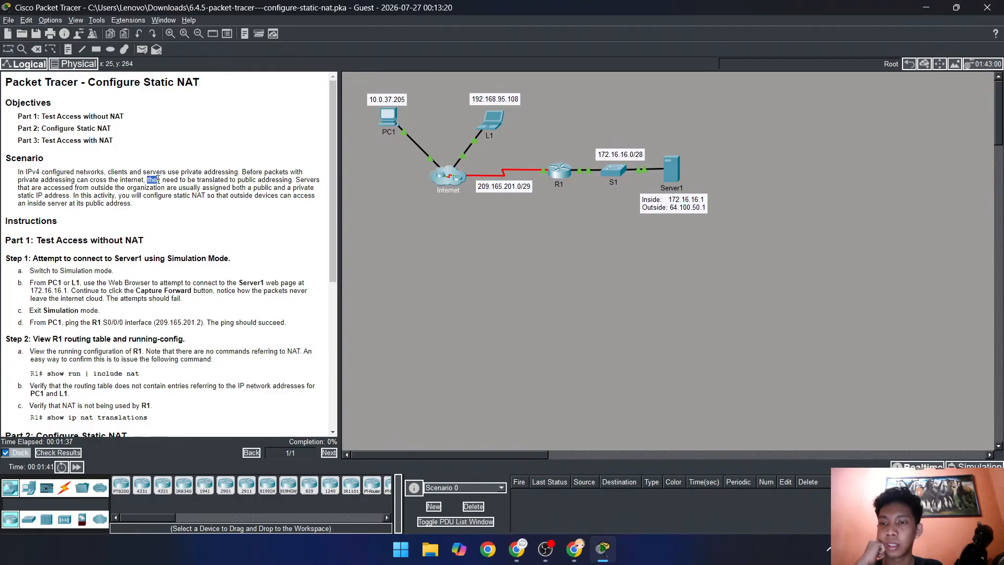
pyautogui.moveTo(152, 180); pyautogui.dragTo(182, 180)
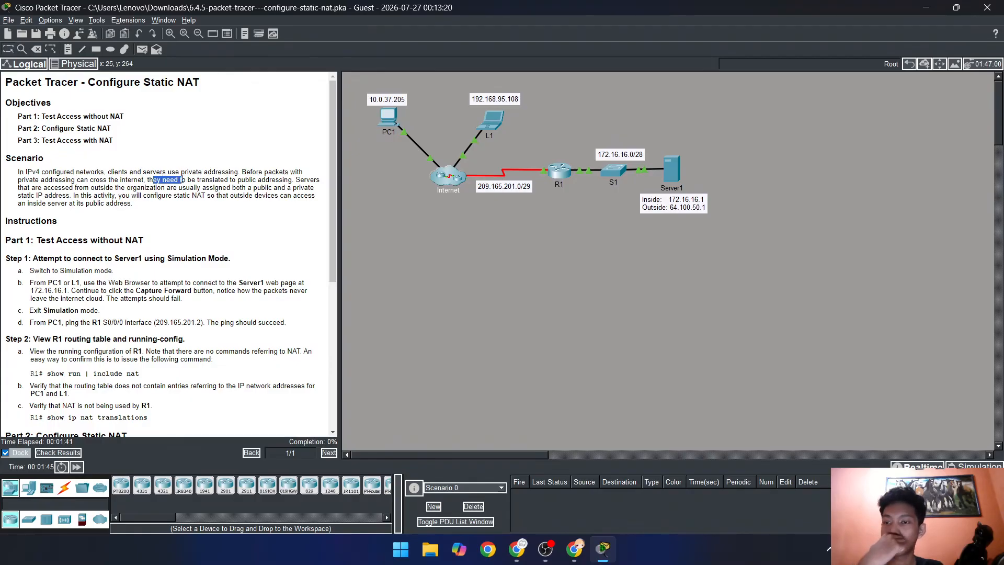
pyautogui.click(184, 180)
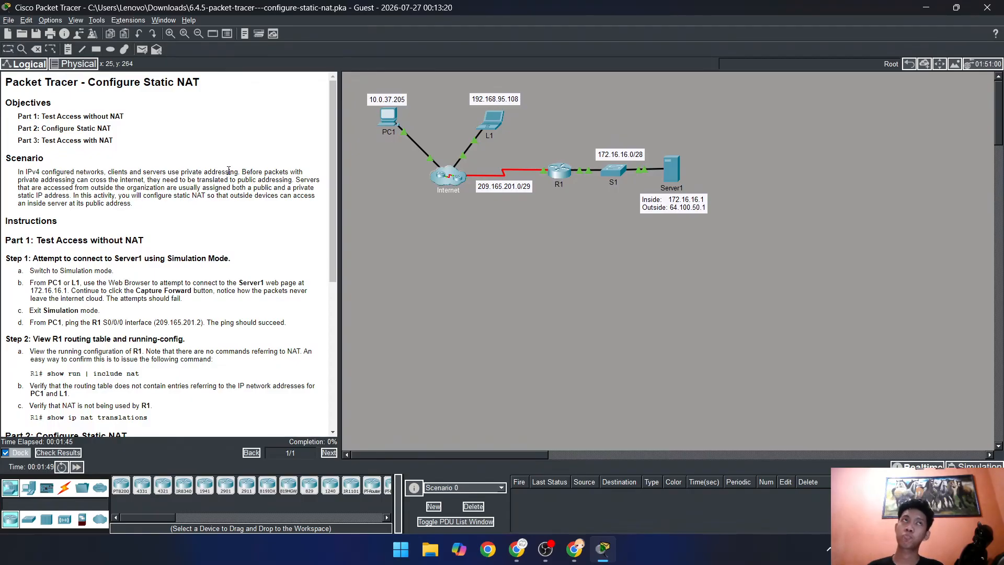
pyautogui.moveTo(229, 170); pyautogui.dragTo(259, 180)
pyautogui.click(246, 171)
pyautogui.click(260, 180)
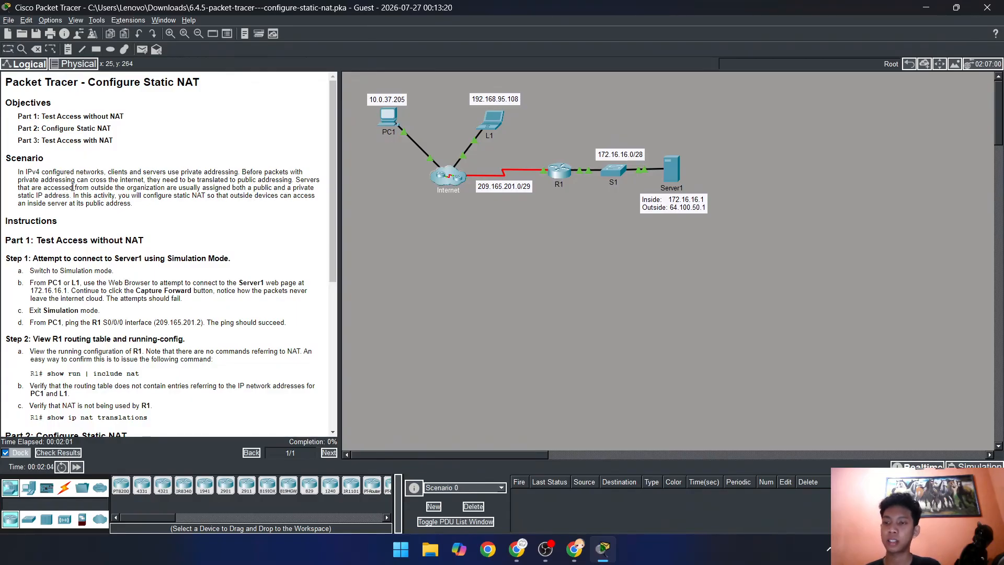
# Read the rest of the Scenario on assigning servers public and private addresses and configuring static NAT for outside access.
pyautogui.moveTo(89, 187); pyautogui.dragTo(145, 188)
pyautogui.click(146, 188)
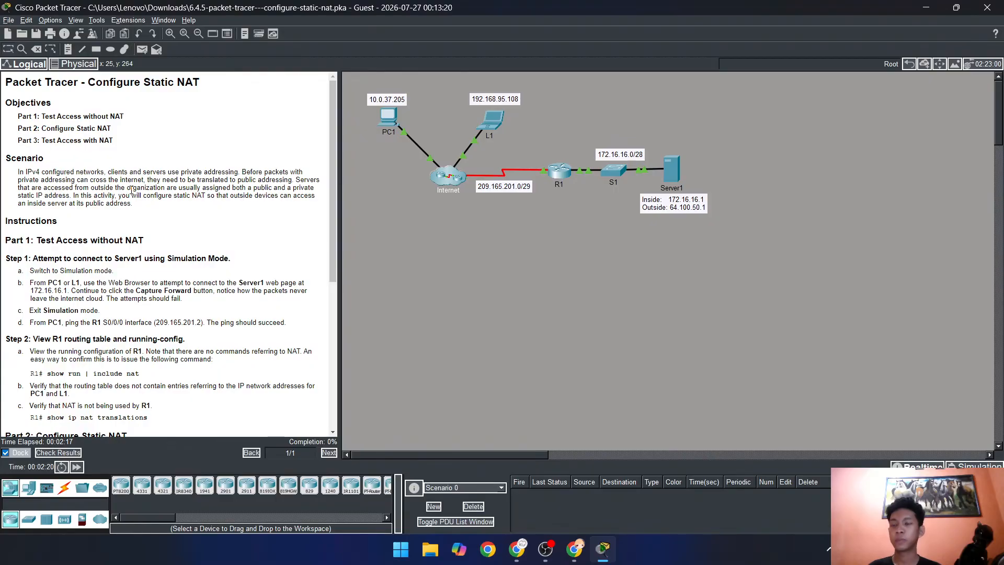
pyautogui.moveTo(163, 191); pyautogui.dragTo(189, 189)
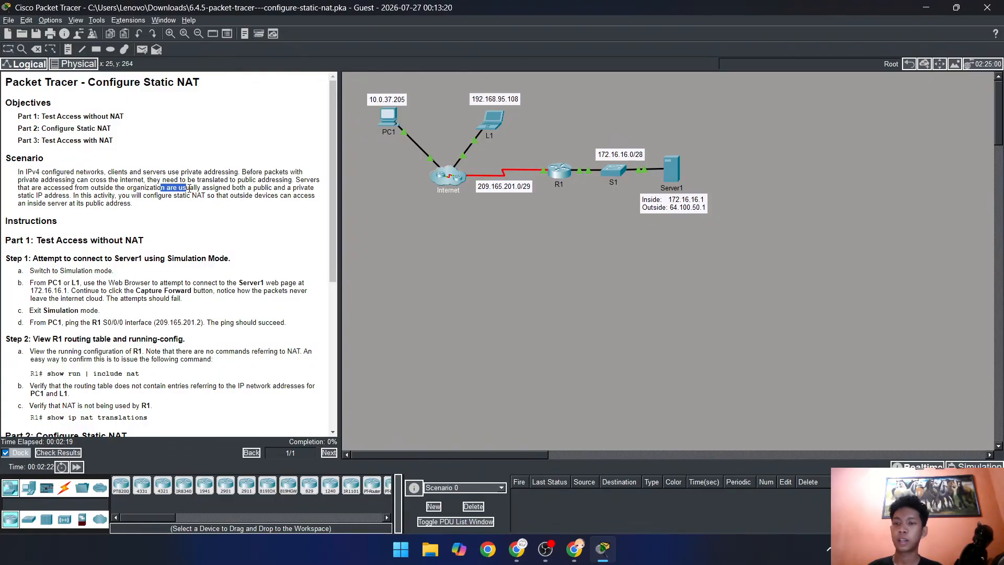
pyautogui.click(185, 189)
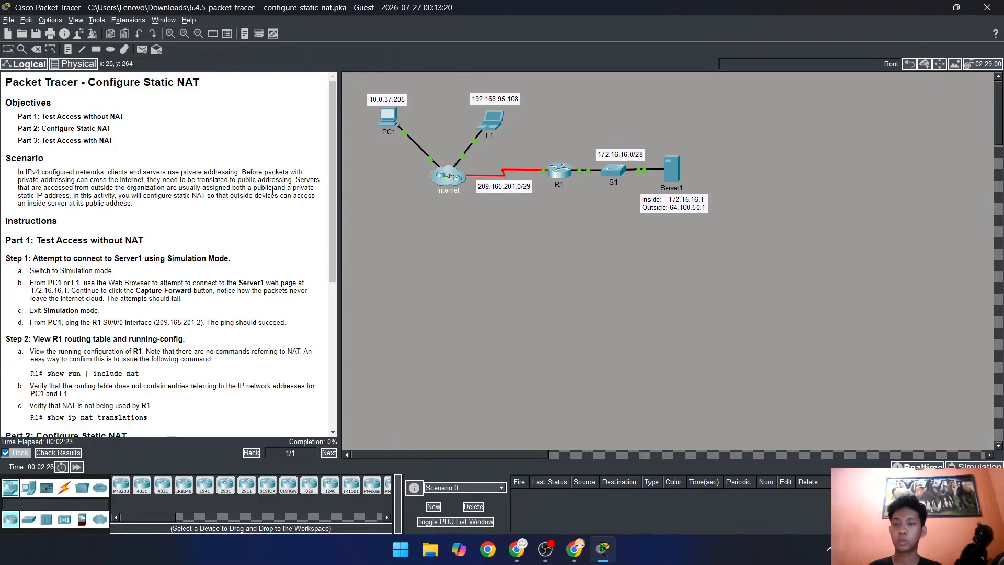
pyautogui.moveTo(247, 189); pyautogui.dragTo(243, 187)
pyautogui.click(247, 187)
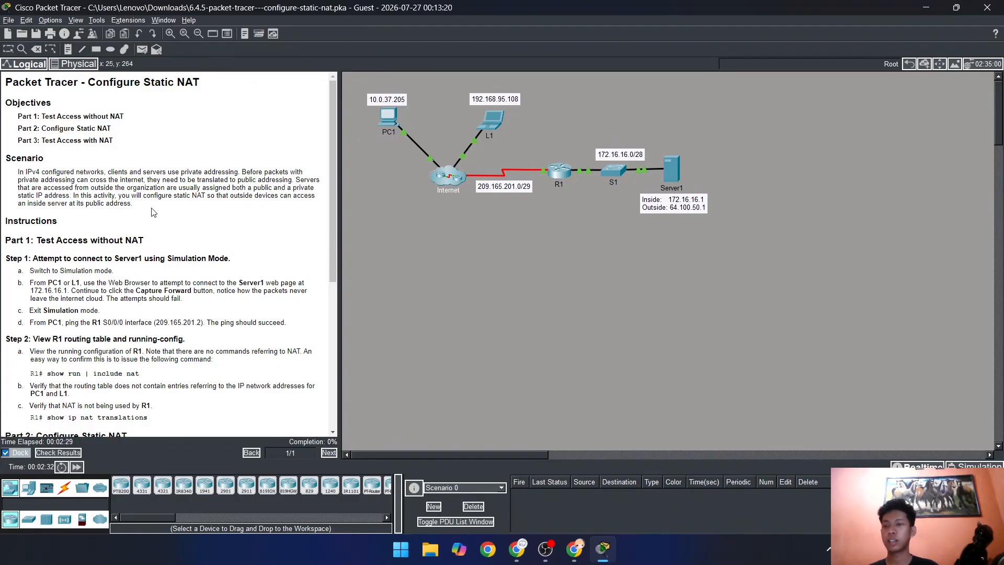
pyautogui.moveTo(27, 195); pyautogui.dragTo(57, 195)
pyautogui.click(59, 196)
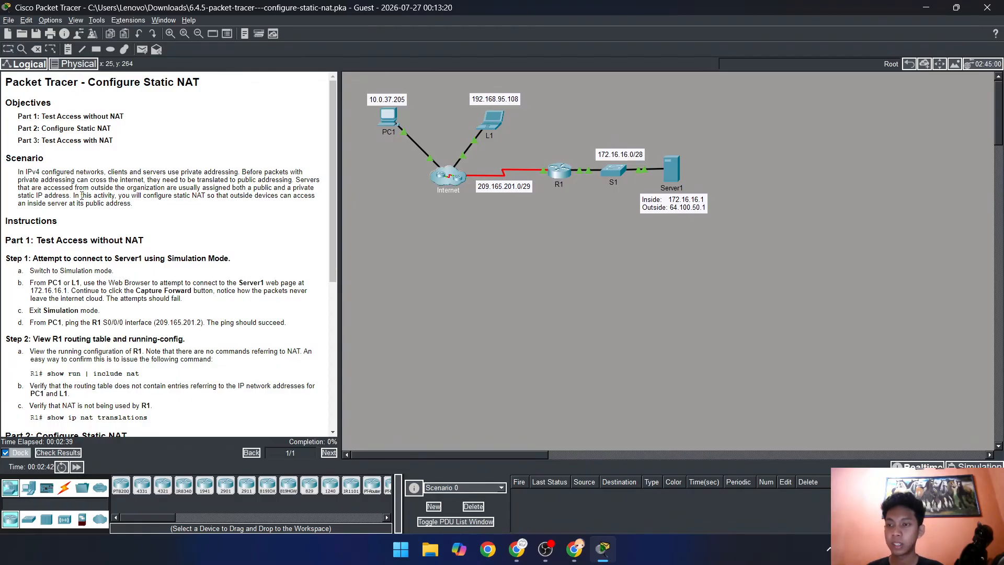
pyautogui.moveTo(119, 195); pyautogui.dragTo(225, 200)
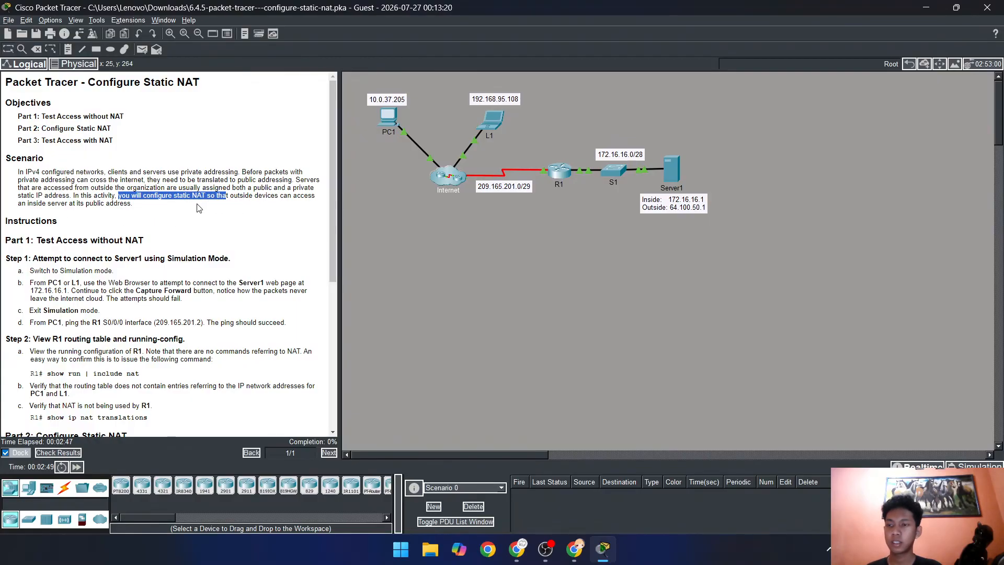
pyautogui.click(50, 206)
pyautogui.moveTo(118, 195); pyautogui.dragTo(301, 196)
pyautogui.click(153, 198)
pyautogui.click(240, 194)
pyautogui.click(255, 195)
pyautogui.click(272, 197)
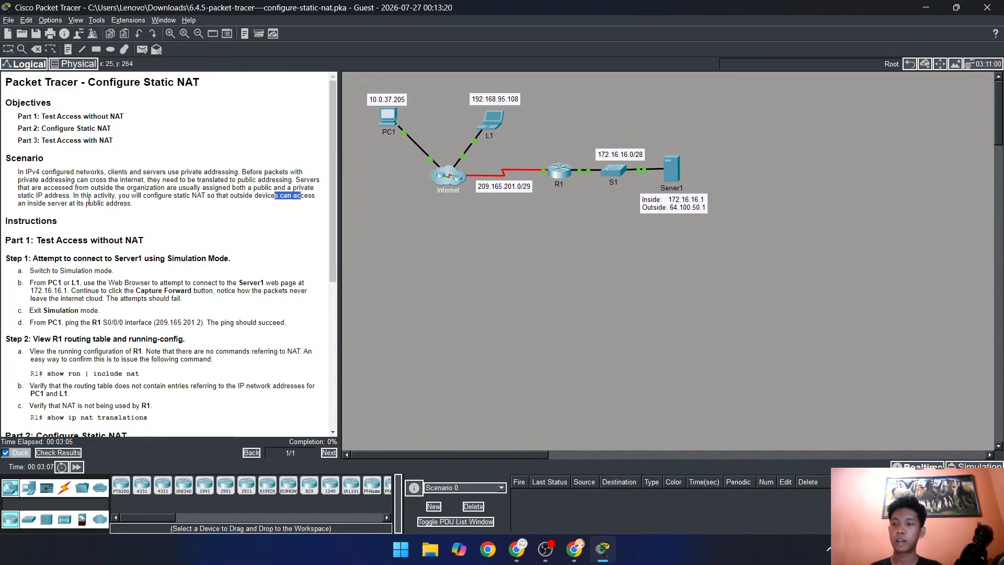
pyautogui.moveTo(28, 204); pyautogui.dragTo(49, 203)
pyautogui.click(45, 203)
pyautogui.click(62, 203)
pyautogui.click(140, 204)
pyautogui.click(49, 203)
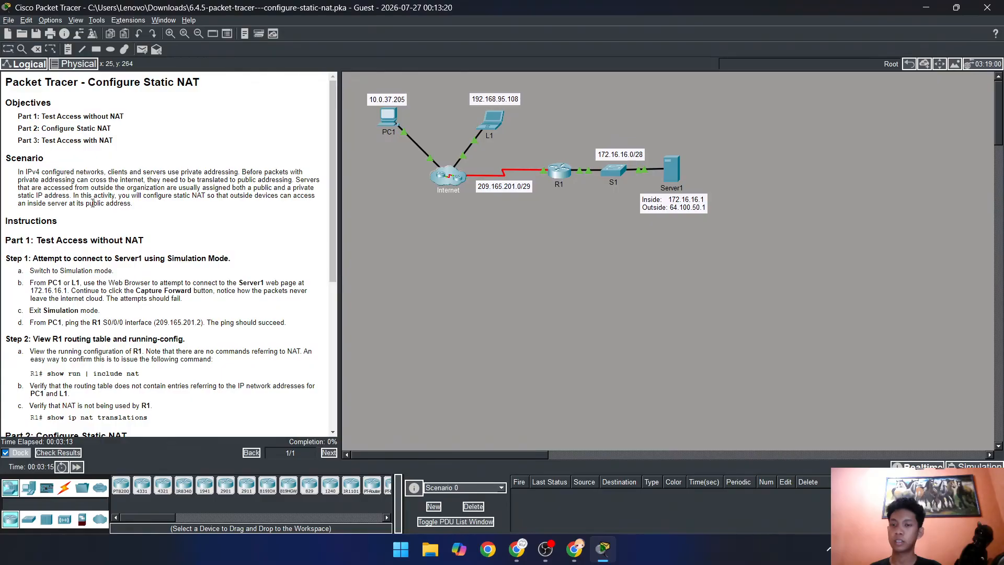
# Go to Part 1 of the instructions, Test Access without NAT, and switch to Simulation mode.
pyautogui.scroll(-2, 102, 199)
pyautogui.scroll(-2, 113, 192)
pyautogui.scroll(2, 112, 193)
pyautogui.moveTo(41, 177); pyautogui.dragTo(73, 178)
pyautogui.click(73, 179)
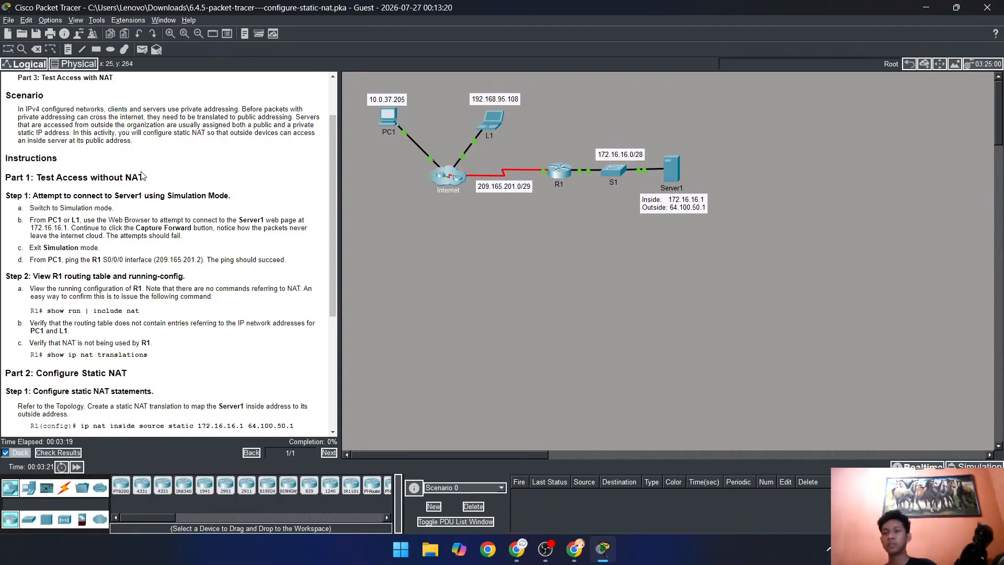
pyautogui.click(974, 466)
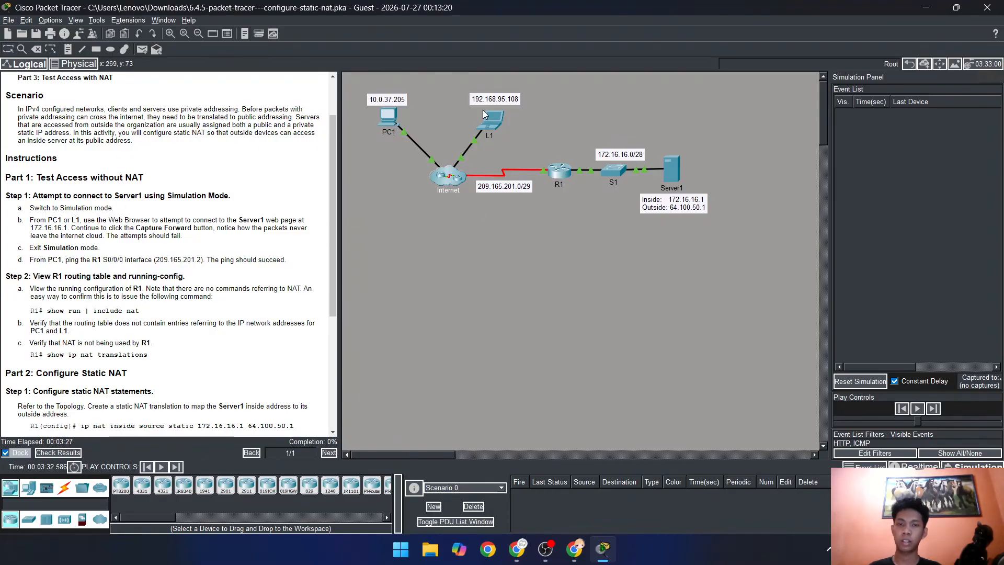
# Request the Server1 web page at 172.16.16.1 from PC1's Web Browser.
pyautogui.click(387, 116)
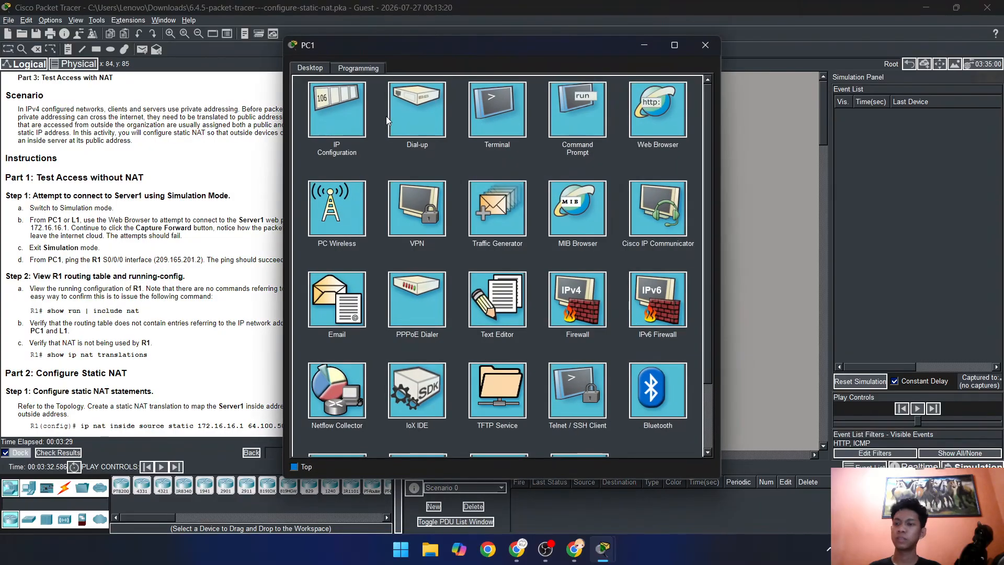
pyautogui.moveTo(418, 47); pyautogui.dragTo(548, 42)
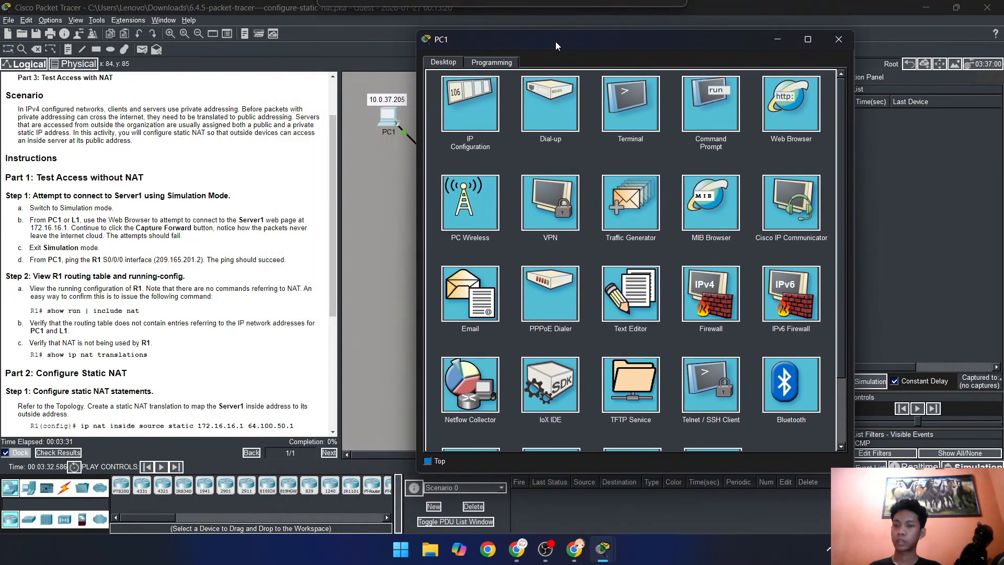
pyautogui.click(780, 111)
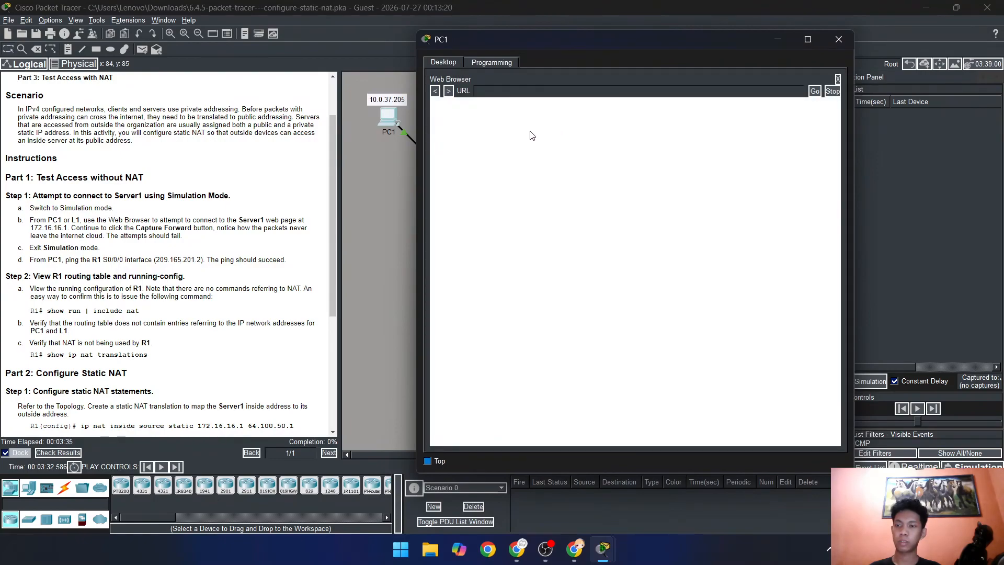
pyautogui.click(489, 91)
pyautogui.write('172')
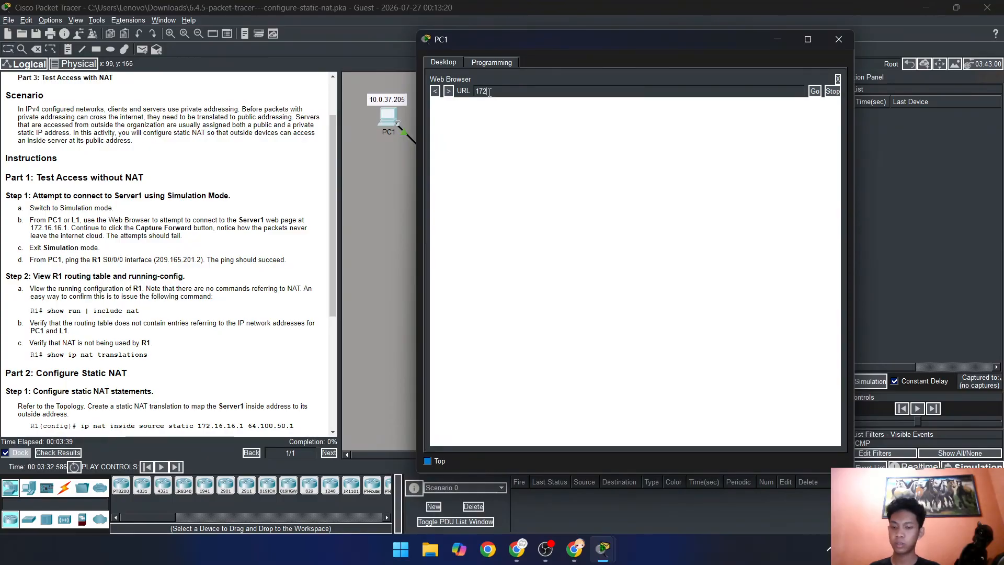
pyautogui.write('.16.16.1')
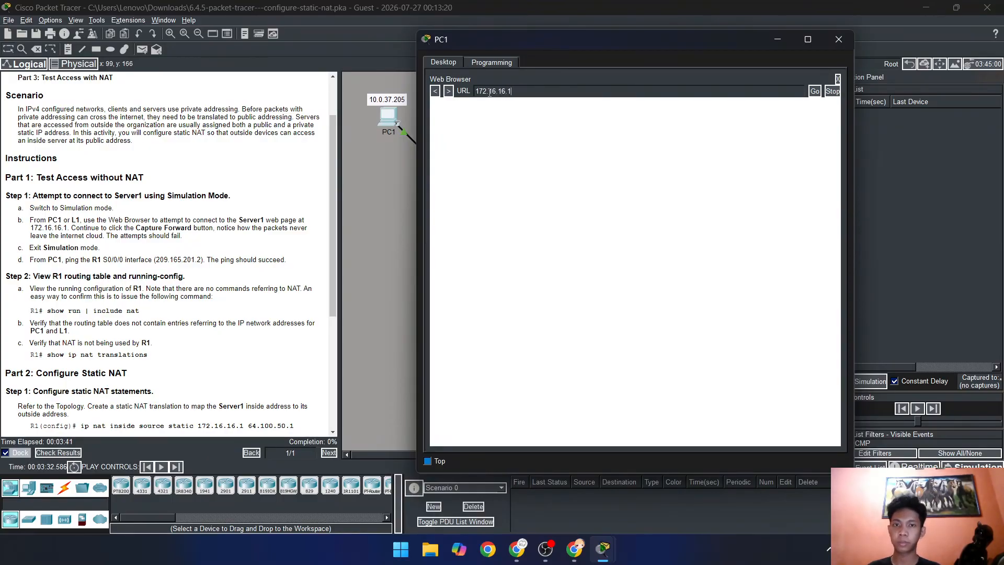
pyautogui.click(814, 92)
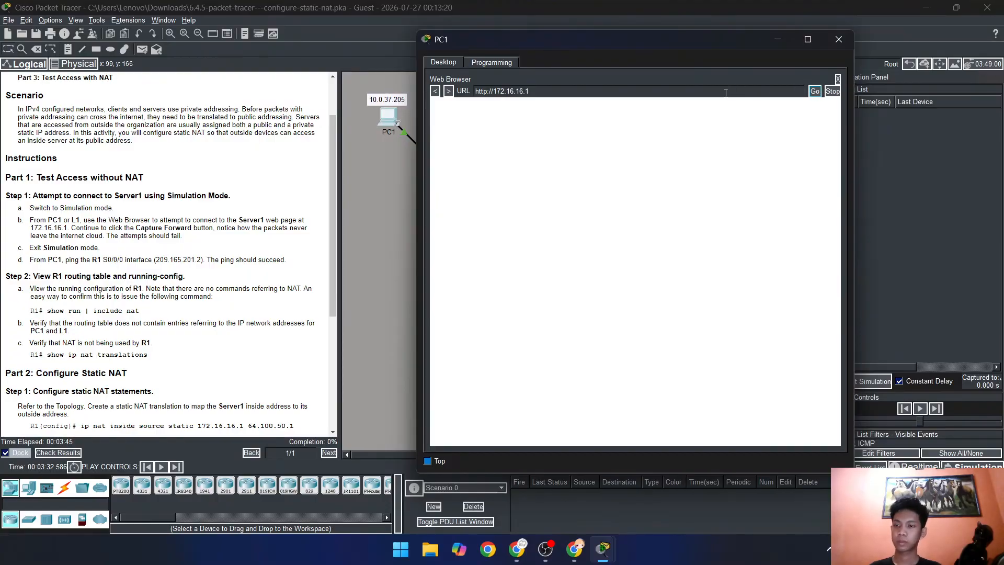
# Capture PC1's web request forward through several simulation events, and return to Realtime mode.
pyautogui.click(839, 39)
pyautogui.click(936, 408)
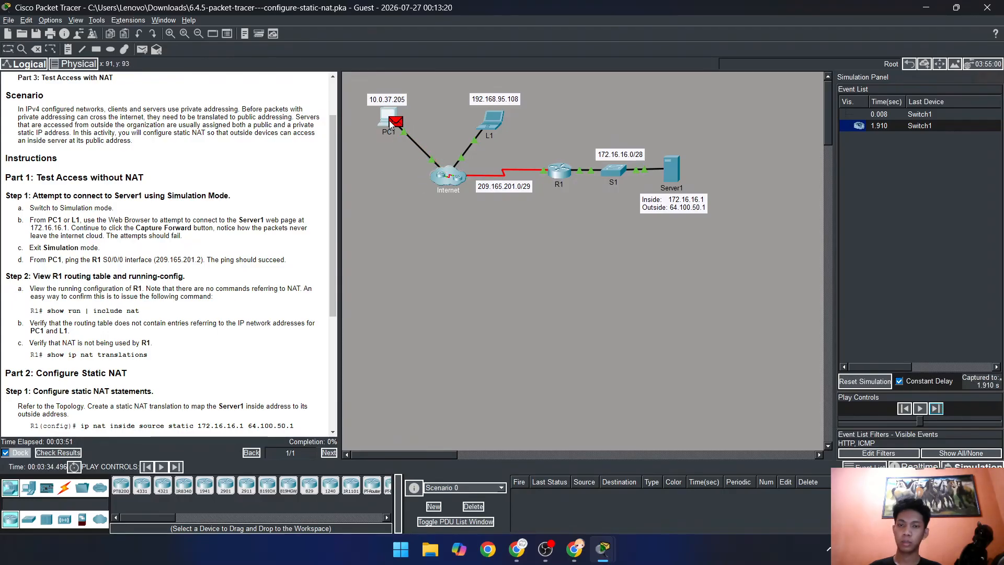
pyautogui.click(936, 408)
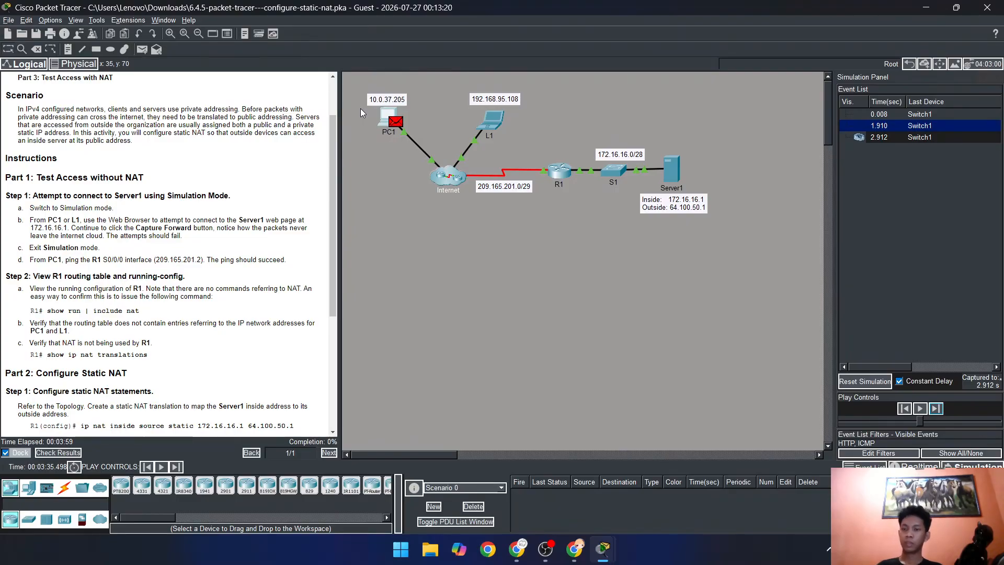
pyautogui.click(923, 412)
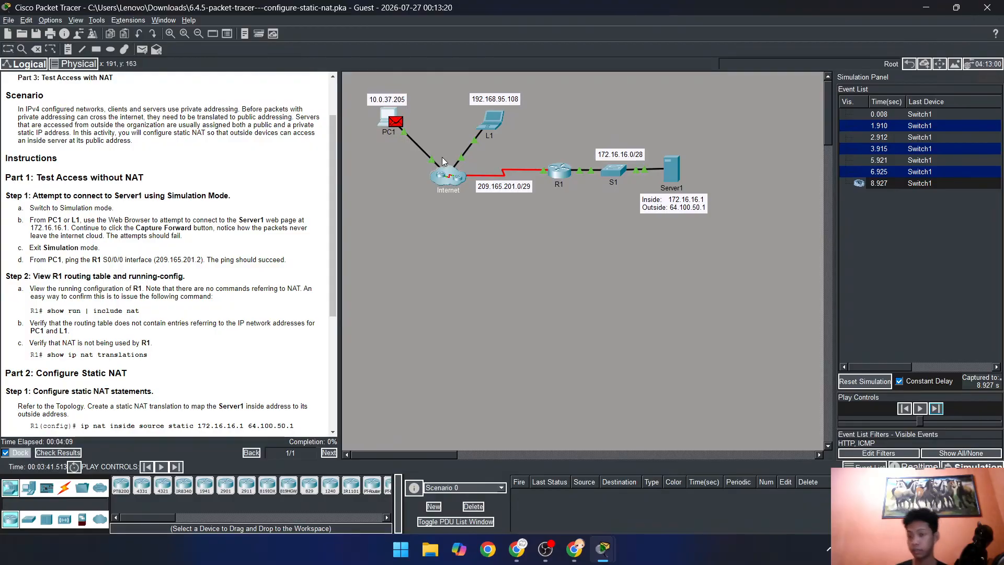
pyautogui.click(912, 465)
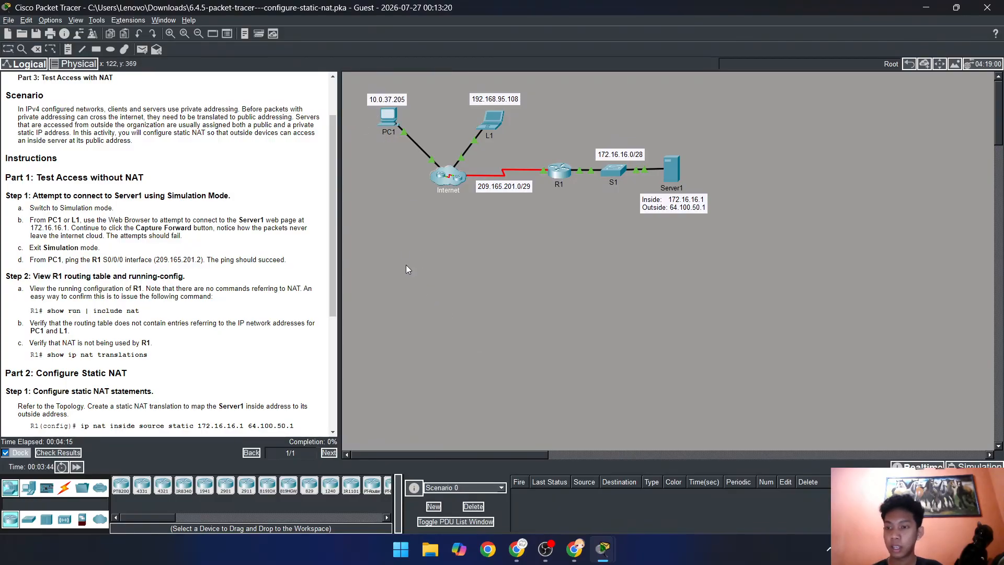
# Try sending three simple PDUs from PC1 to R1, and delete them from Scenario 0.
pyautogui.press('p')
pyautogui.click(388, 118)
pyautogui.click(561, 172)
pyautogui.press('p')
pyautogui.click(388, 117)
pyautogui.click(559, 172)
pyautogui.press('p')
pyautogui.click(388, 118)
pyautogui.click(559, 171)
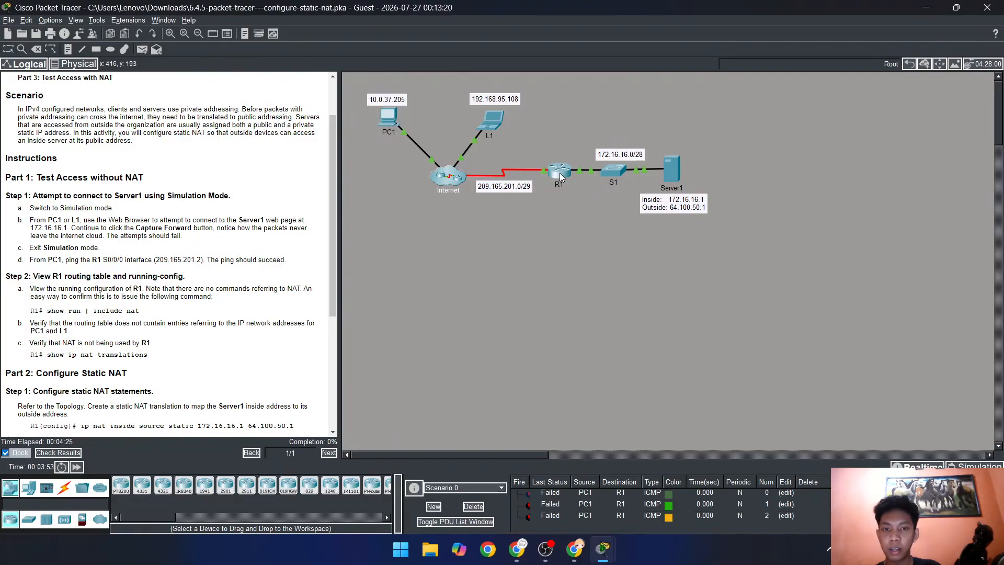
pyautogui.click(483, 511)
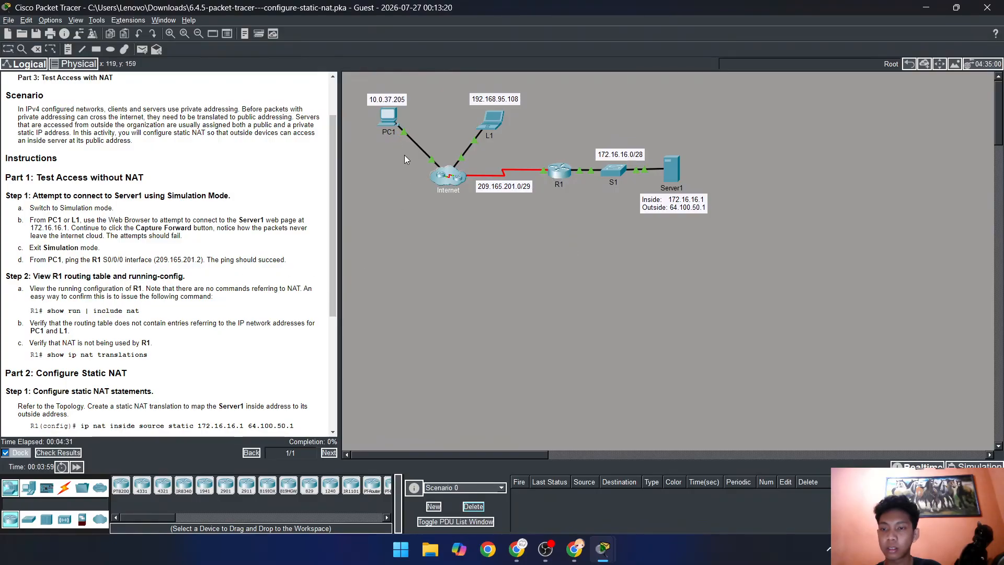
# Turn on Always Show Port Labels in Logical Workspace in the interface preferences.
pyautogui.moveTo(97, 259); pyautogui.dragTo(130, 259)
pyautogui.click(131, 259)
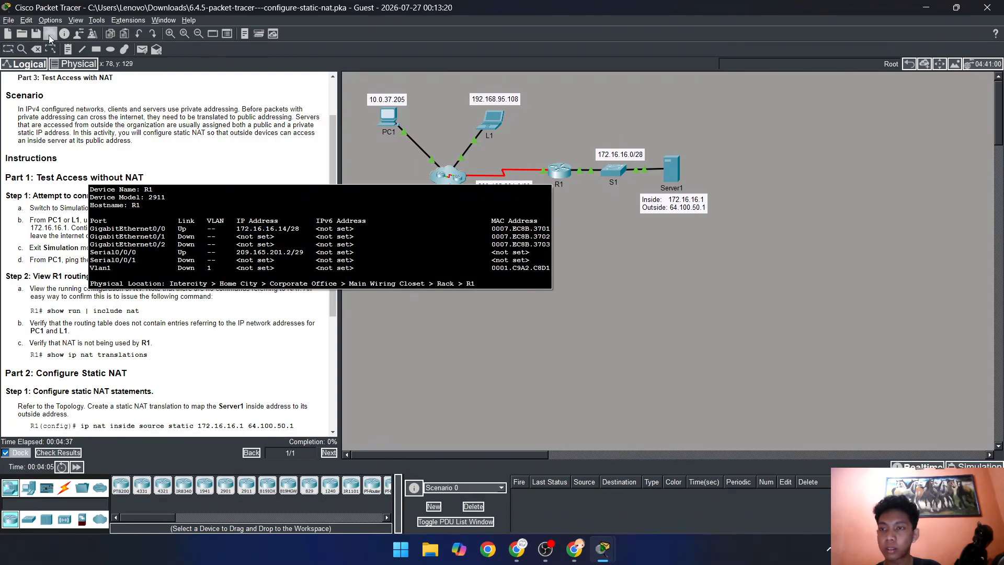
pyautogui.click(60, 21)
pyautogui.click(80, 32)
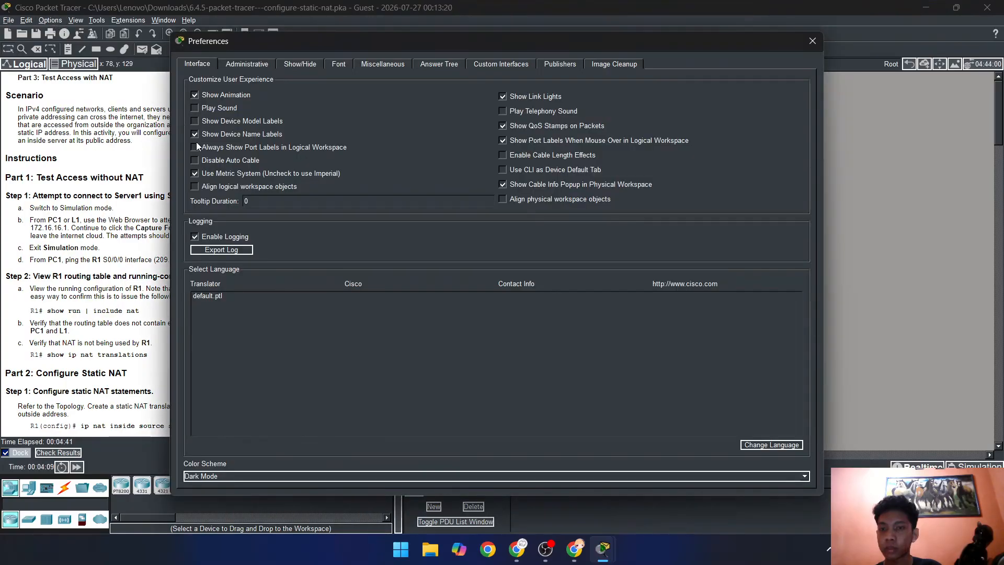
pyautogui.click(240, 146)
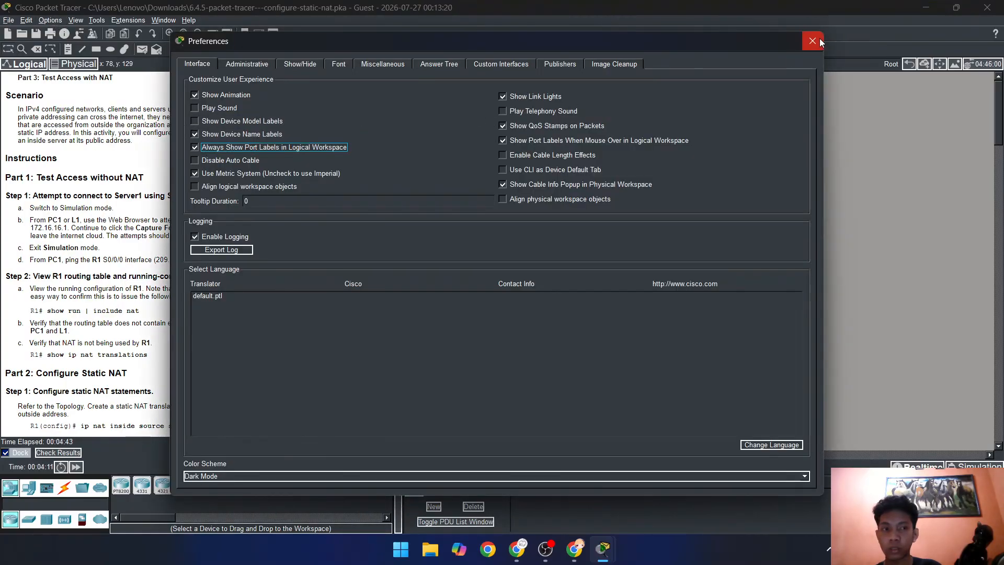
pyautogui.press('Escape')
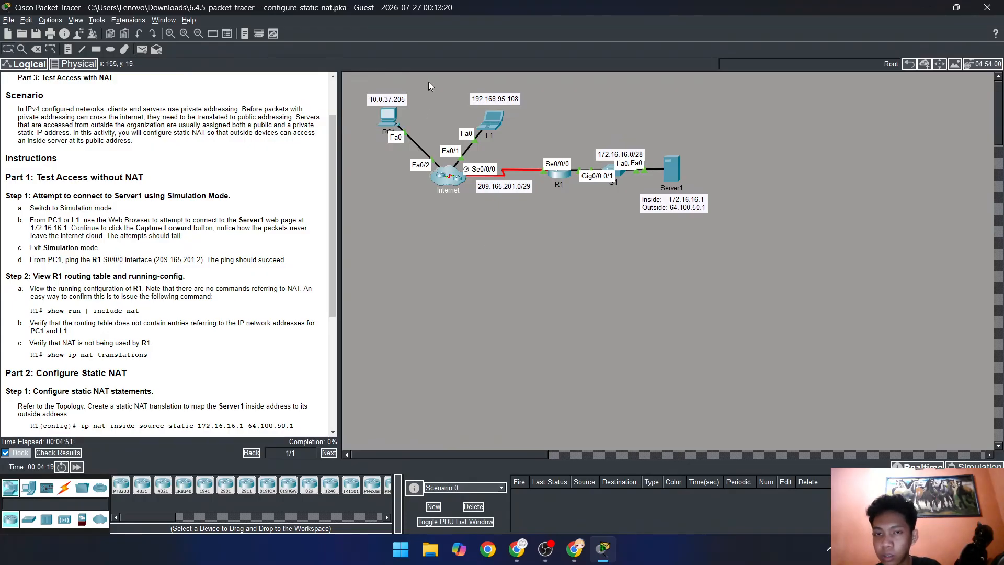
# Ping R1's S0/0/0 interface at 209.165.201.2 from PC1's Command Prompt, and close PC1.
pyautogui.click(391, 118)
pyautogui.moveTo(404, 58); pyautogui.dragTo(565, 60)
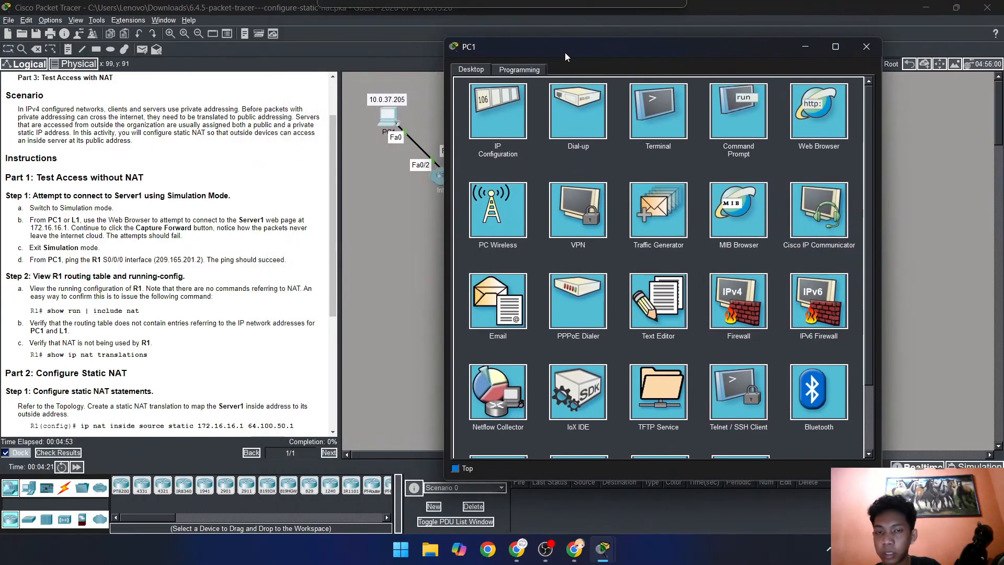
pyautogui.click(728, 115)
pyautogui.write('ping')
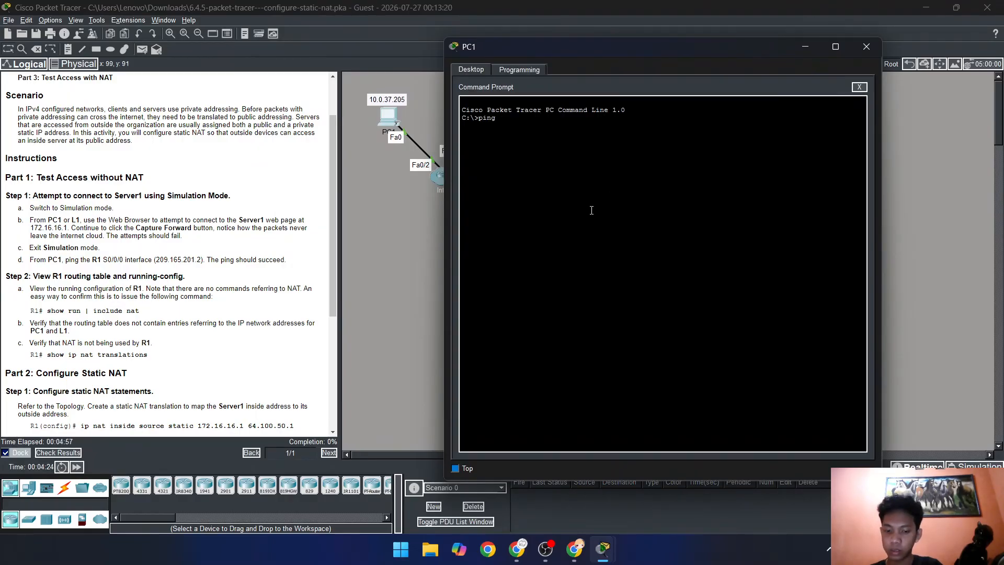
pyautogui.write(' 209.165')
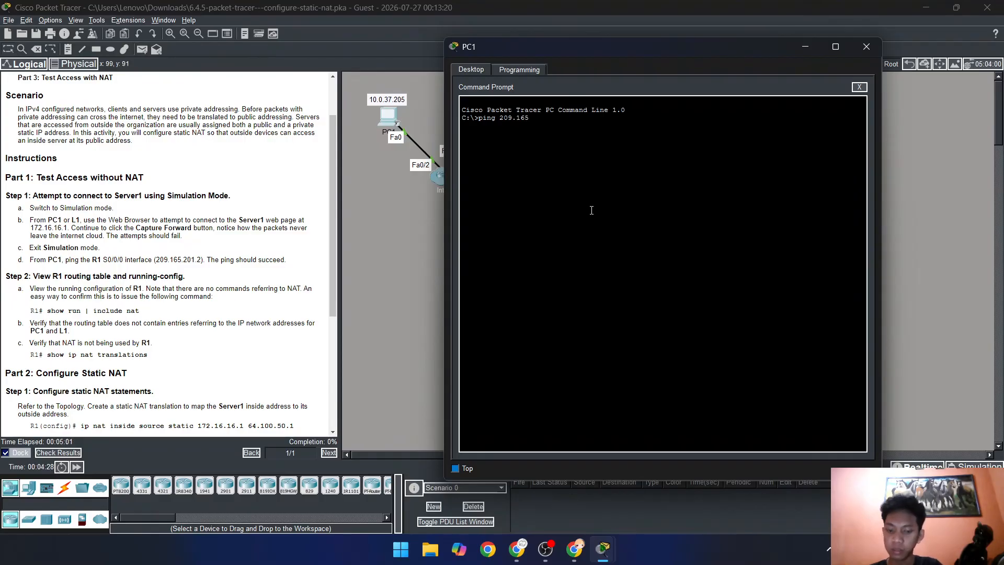
pyautogui.write('.201')
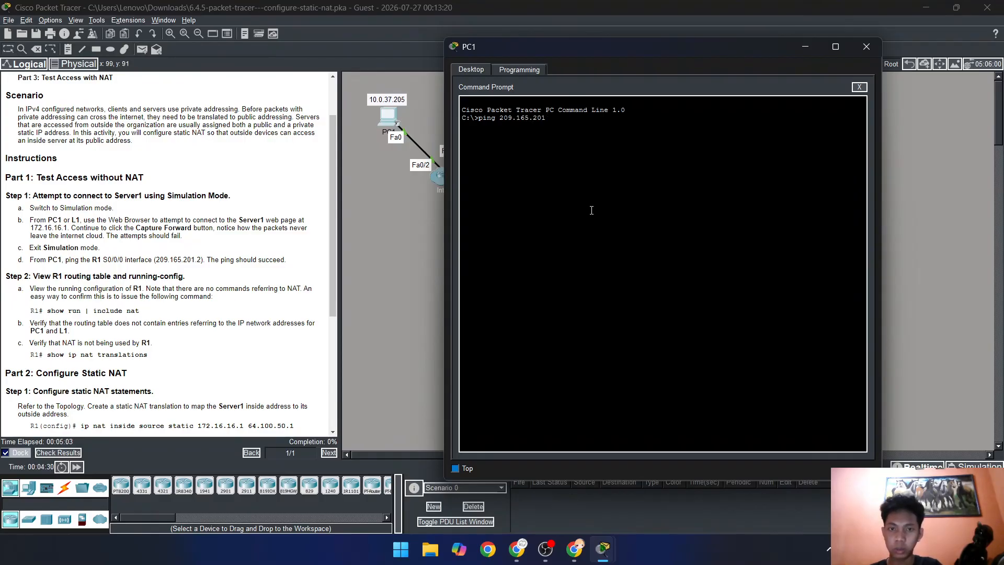
pyautogui.write('.2')
pyautogui.press('Return')
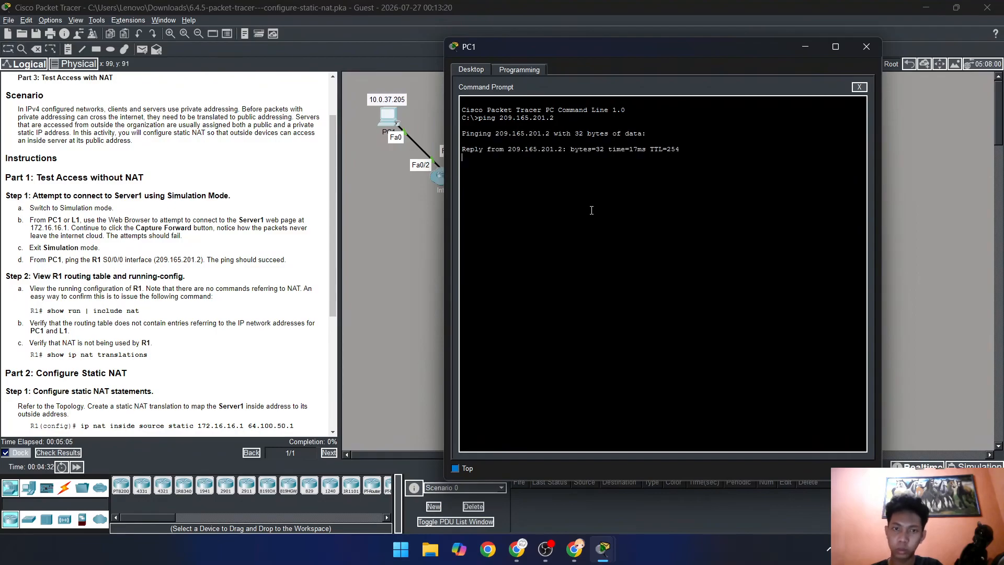
pyautogui.click(859, 87)
pyautogui.click(866, 47)
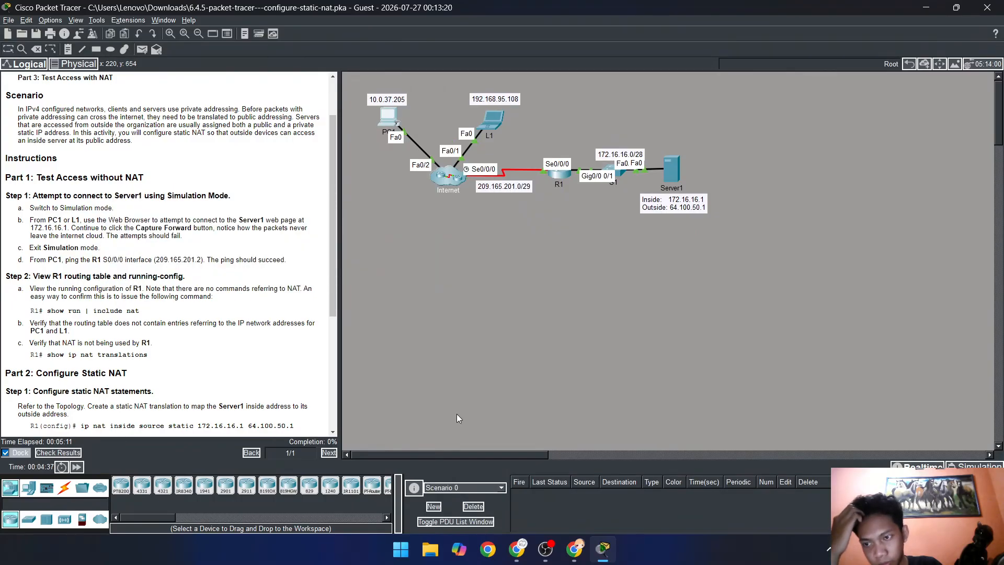
# Send a simple PDU from PC1 to Router1 inside the Internet cloud.
pyautogui.press('Return')
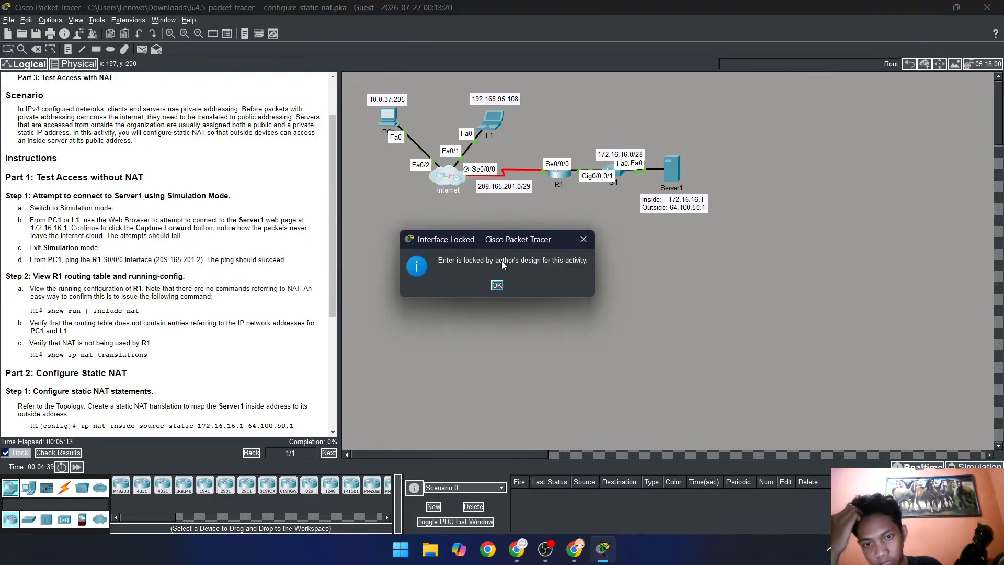
pyautogui.click(500, 284)
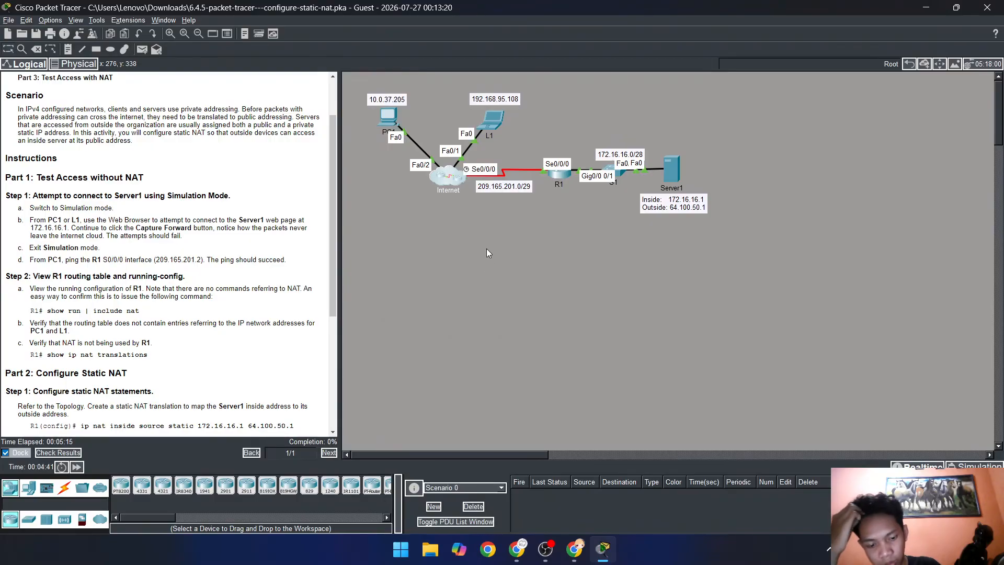
pyautogui.click(388, 117)
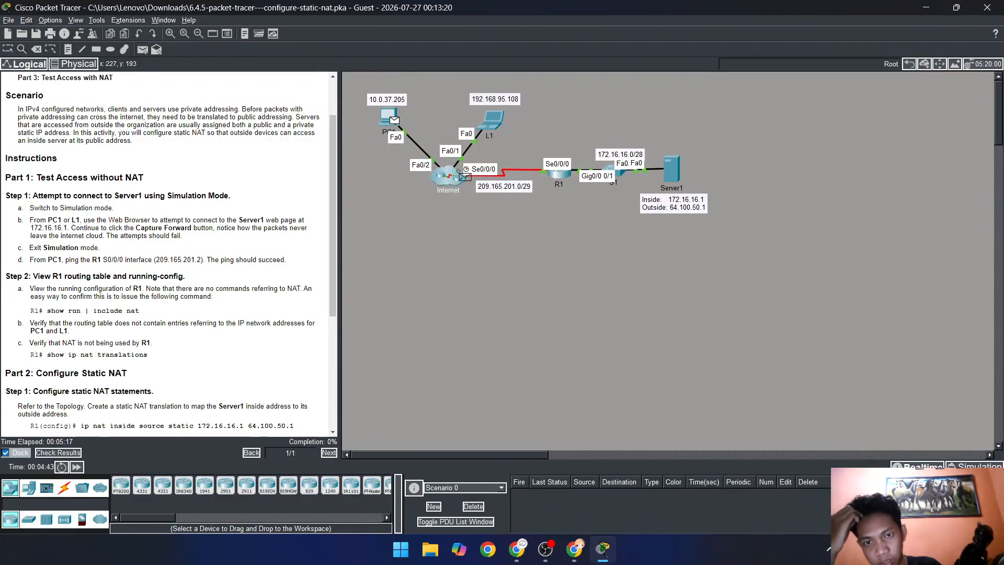
pyautogui.click(468, 160)
pyautogui.click(490, 203)
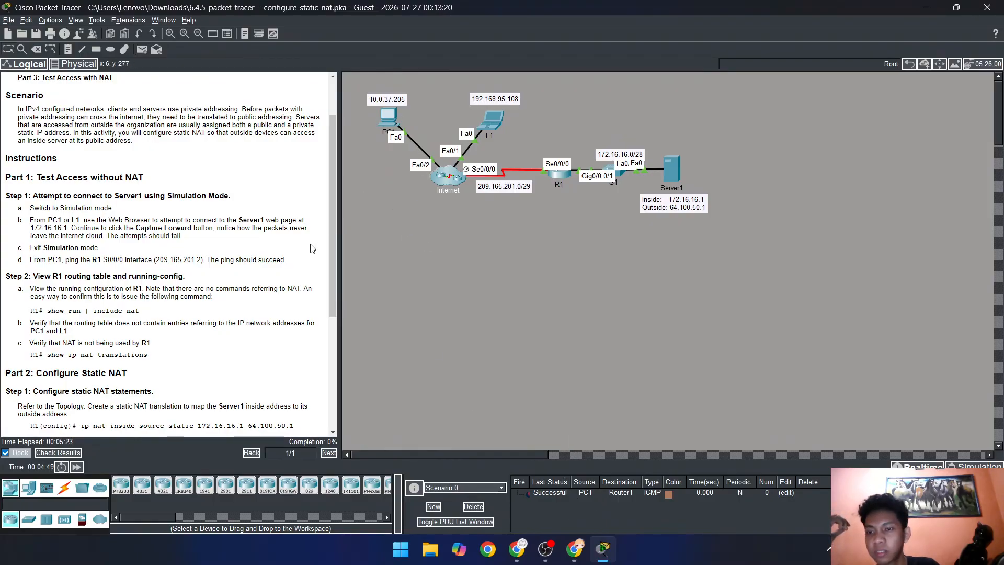
# Read on to Step 2 of the instructions, and try to enter the Internet cloud.
pyautogui.scroll(-3, 251, 219)
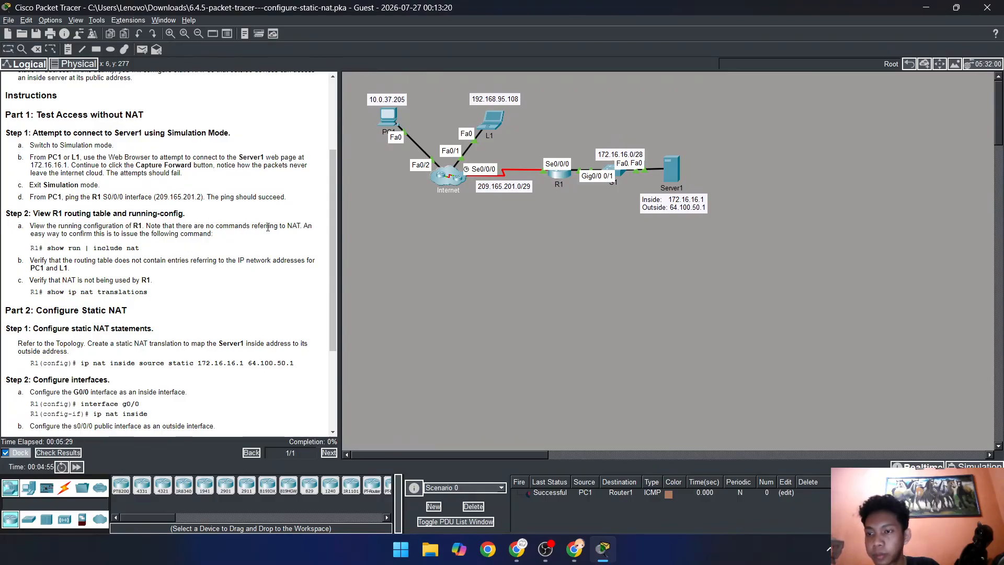
pyautogui.click(443, 180)
pyautogui.press('Return')
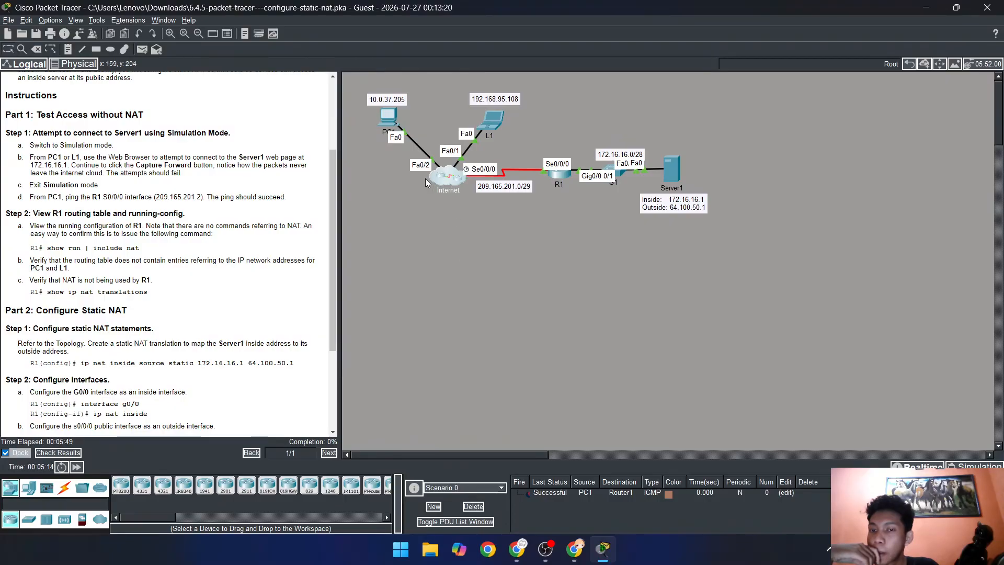
pyautogui.click(448, 179)
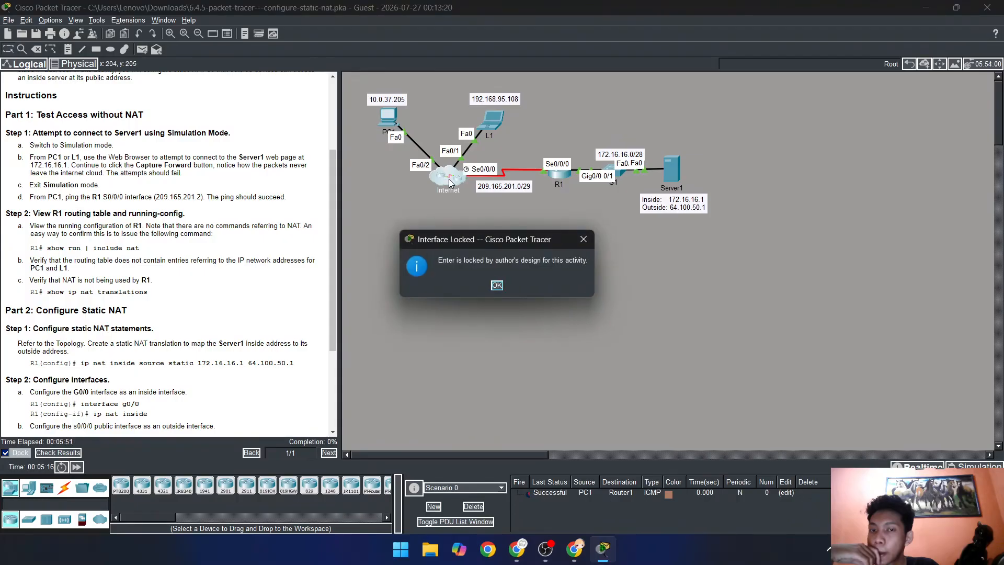
pyautogui.click(497, 295)
pyautogui.click(393, 111)
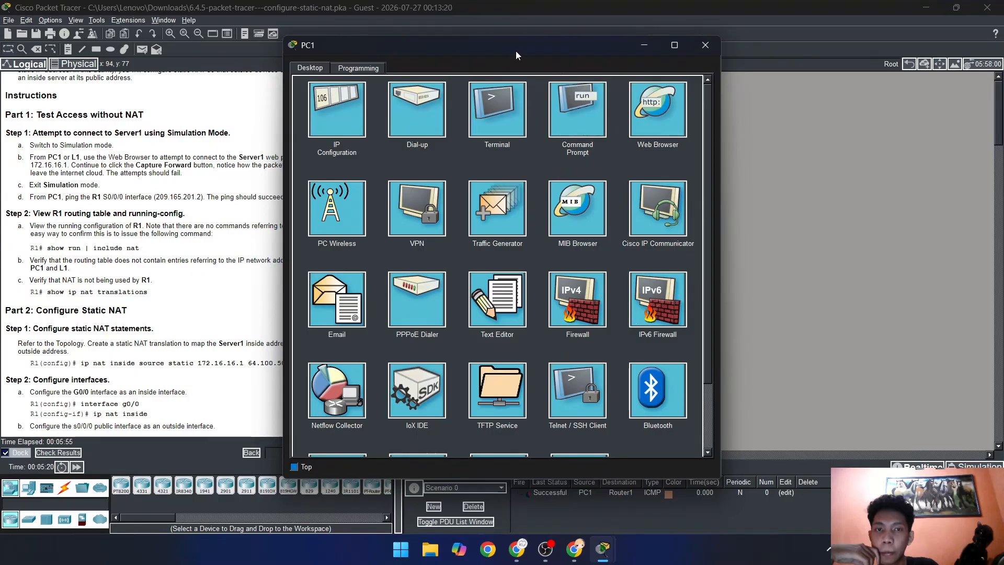
pyautogui.moveTo(516, 52); pyautogui.dragTo(658, 60)
pyautogui.click(651, 100)
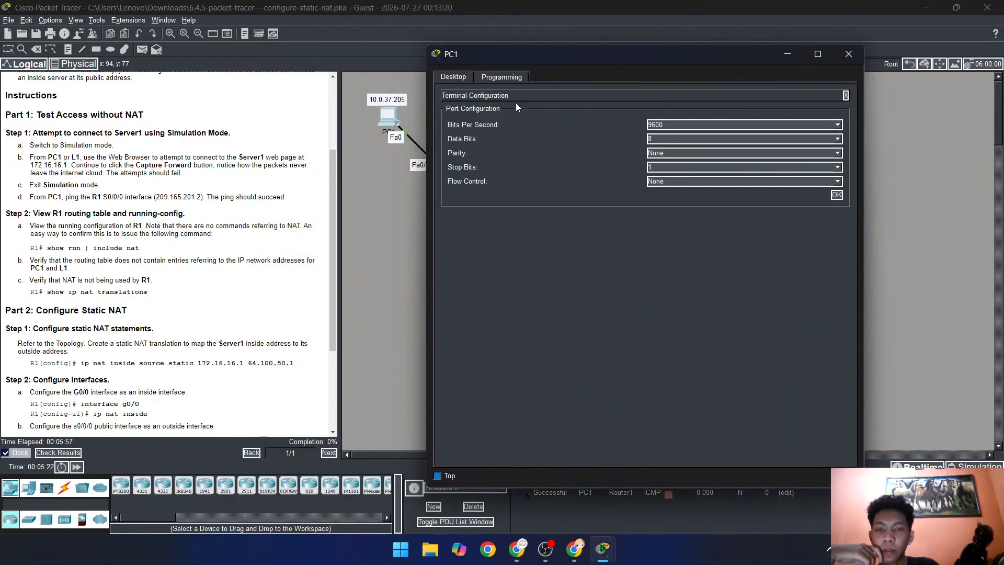
pyautogui.click(836, 195)
pyautogui.moveTo(621, 55); pyautogui.dragTo(727, 97)
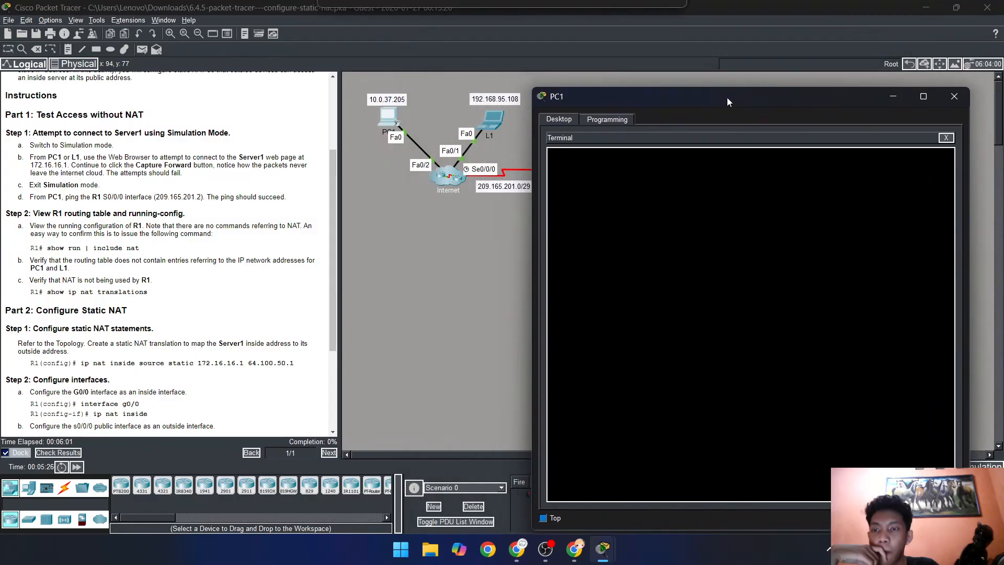
pyautogui.click(944, 137)
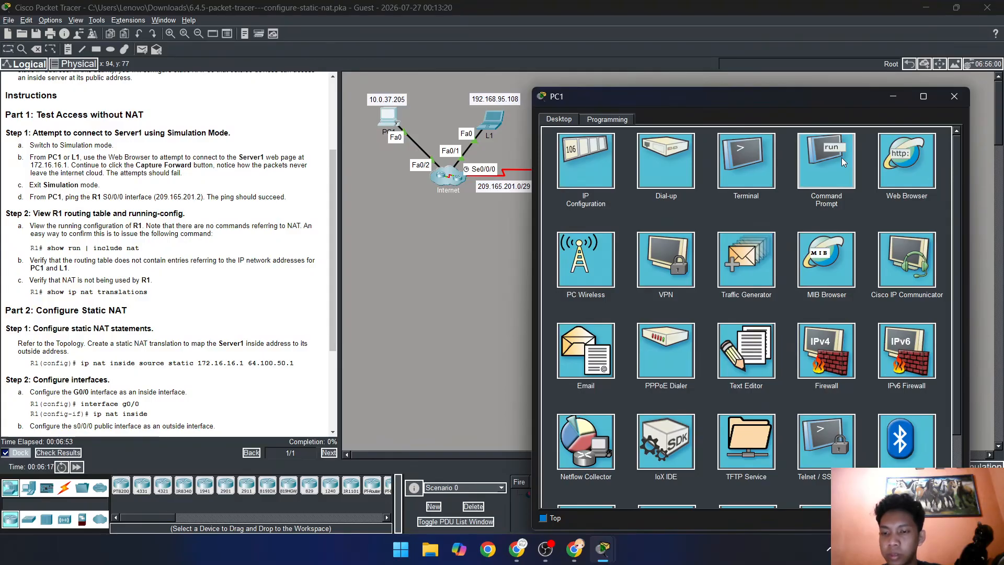
pyautogui.click(445, 273)
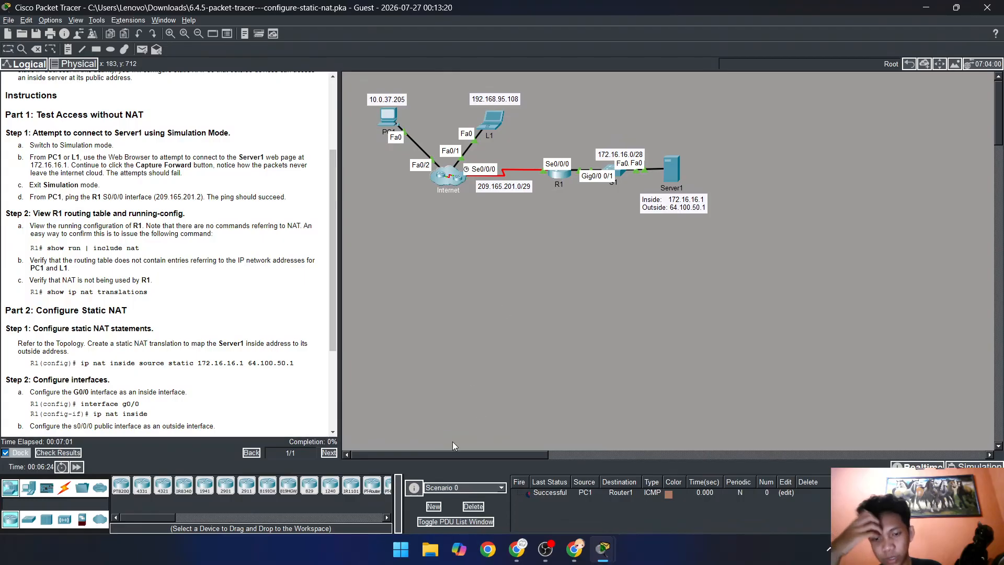
# Check the activity results, view the assessment items, and return to the workspace.
pyautogui.click(58, 452)
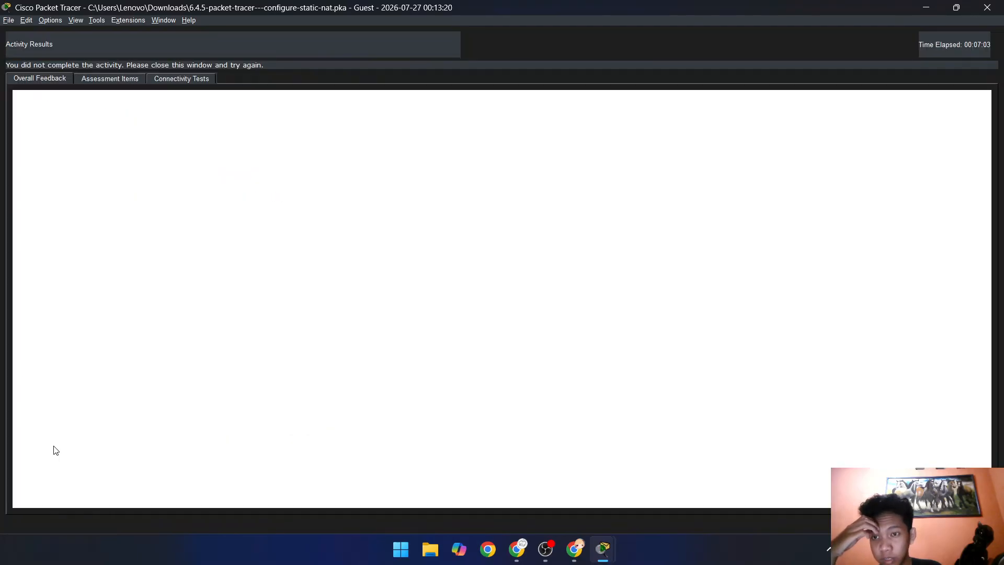
pyautogui.click(126, 78)
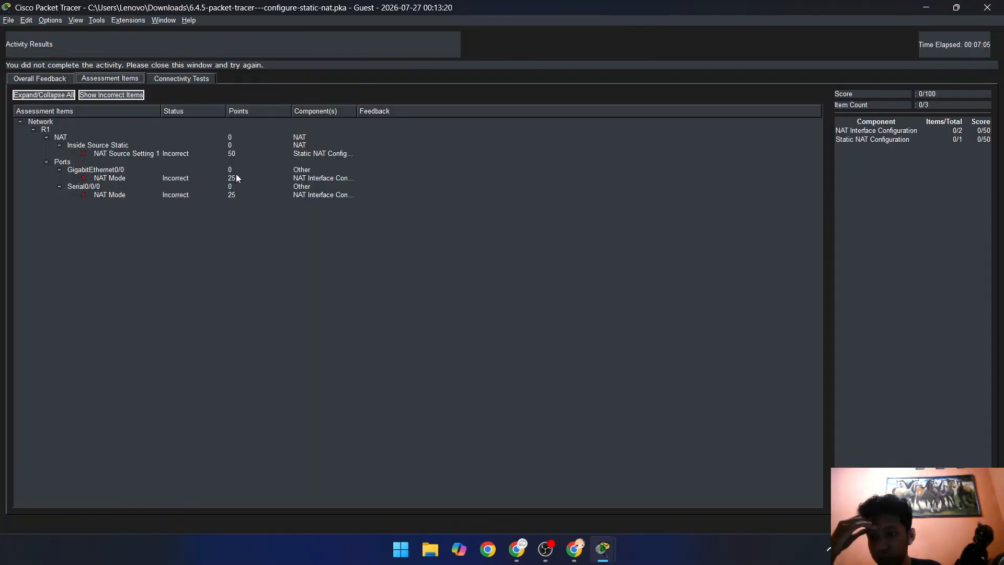
pyautogui.press('Escape')
# Open R1's command line, and enter privileged EXEC mode and global configuration mode.
pyautogui.click(554, 173)
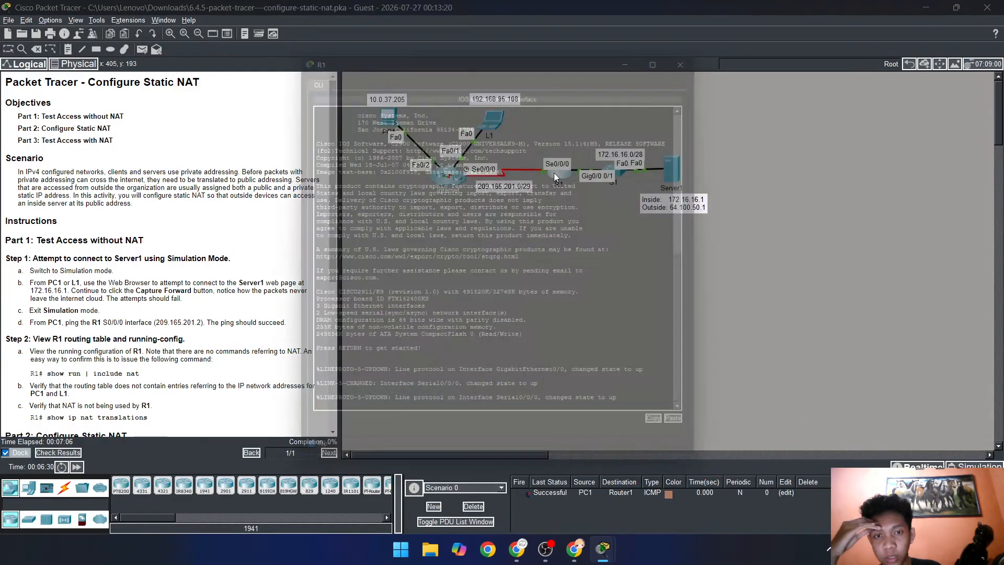
pyautogui.press('Return')
pyautogui.press('Return')
pyautogui.press('Return')
pyautogui.press('Return')
pyautogui.write('en')
pyautogui.press('Return')
pyautogui.press('Return')
pyautogui.write('conf t')
pyautogui.press('Return')
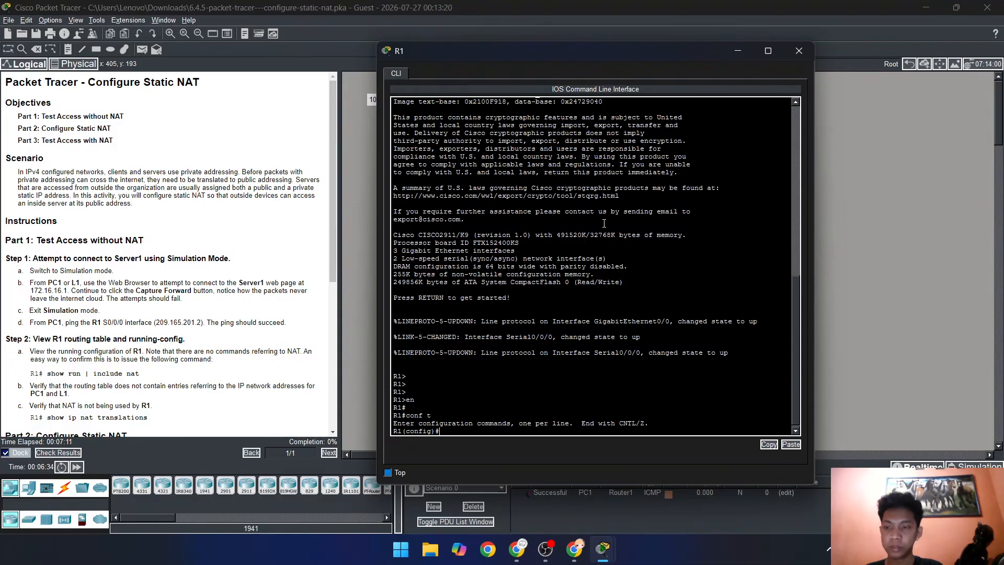
# Return R1 to privileged EXEC mode and run show run | include nat repeatedly to check for NAT commands.
pyautogui.scroll(-3, 183, 311)
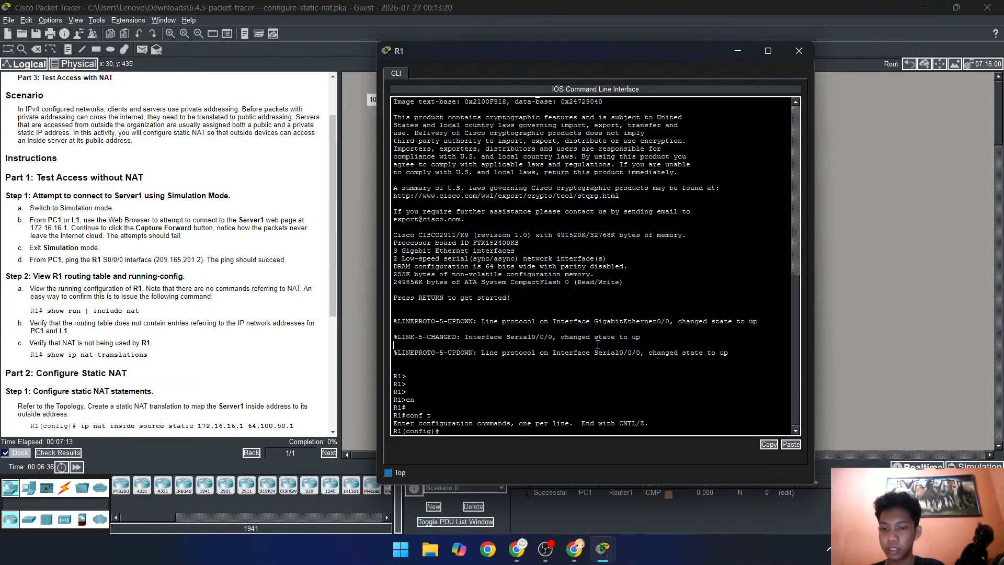
pyautogui.write('exit')
pyautogui.press('Return')
pyautogui.write('show run |')
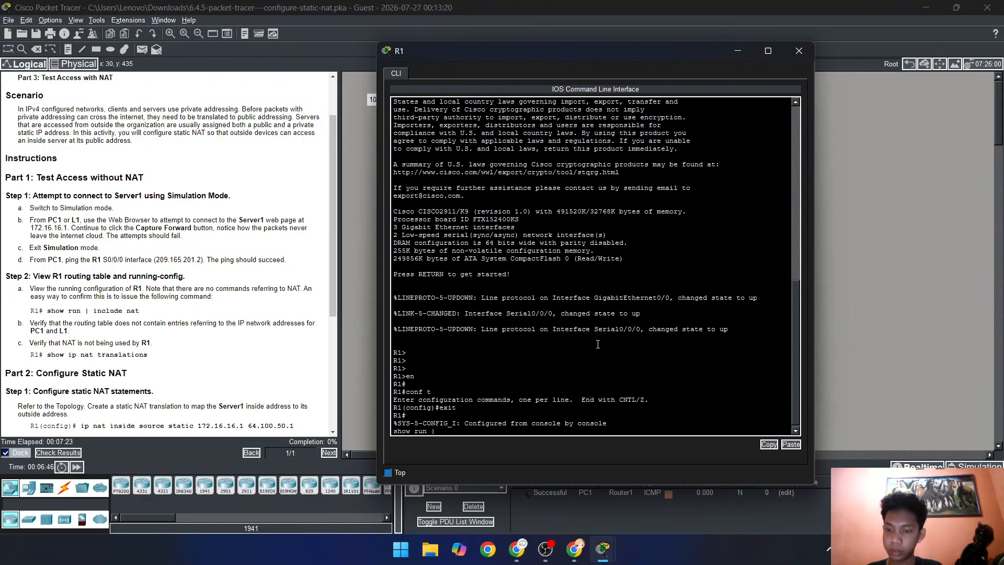
pyautogui.write('nclude nat')
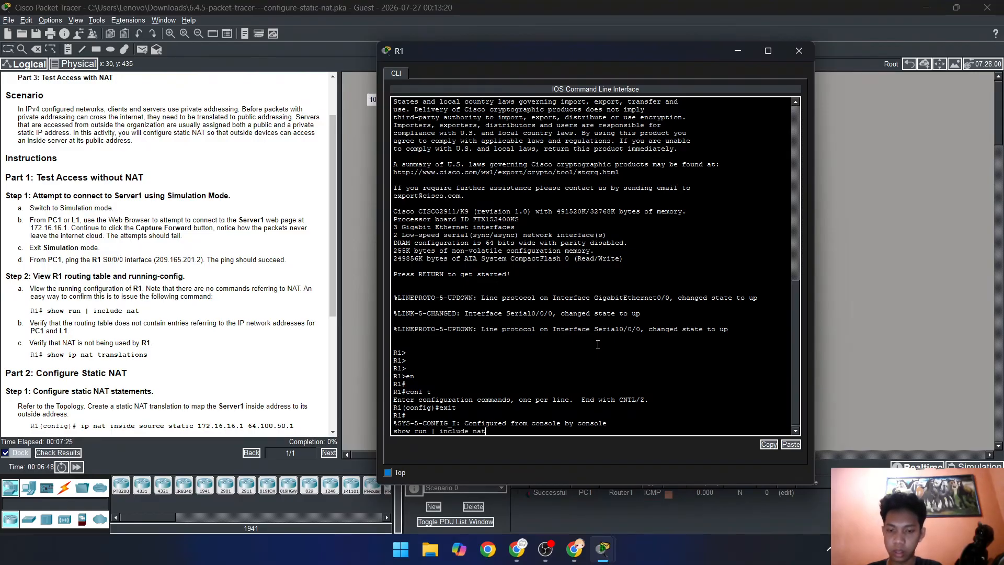
pyautogui.press('Return')
pyautogui.press('Up')
pyautogui.press('Return')
pyautogui.press('Up')
pyautogui.press('Return')
pyautogui.press('Up')
pyautogui.press('Return')
pyautogui.press('Up')
pyautogui.press('Return')
pyautogui.press('Up')
pyautogui.press('Return')
pyautogui.press('Up')
pyautogui.press('Return')
pyautogui.press('Up')
pyautogui.press('Return')
pyautogui.press('Up')
pyautogui.press('Return')
pyautogui.press('Up')
pyautogui.press('Return')
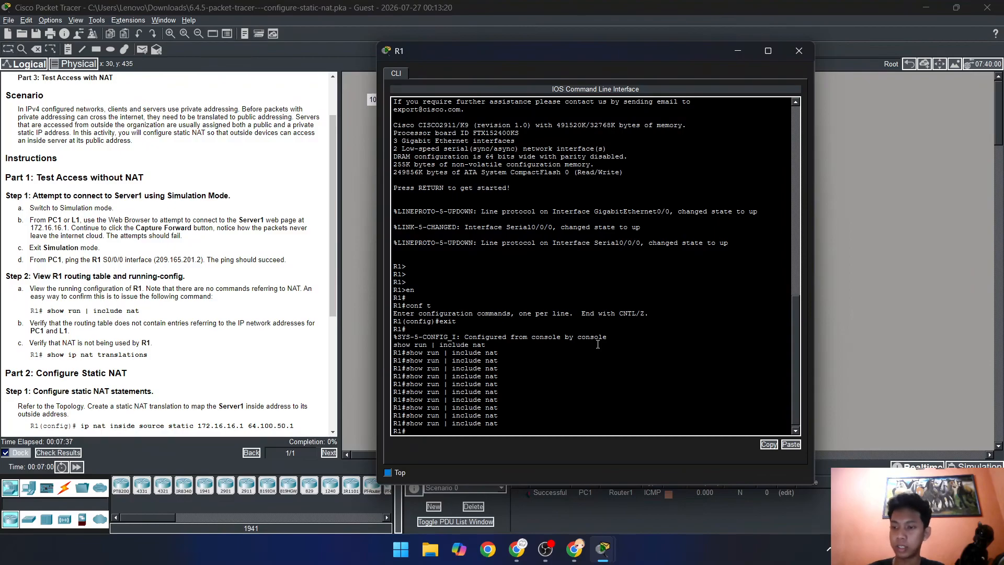
# Check R1's NAT translations with show ip nat translation.
pyautogui.write('show ip')
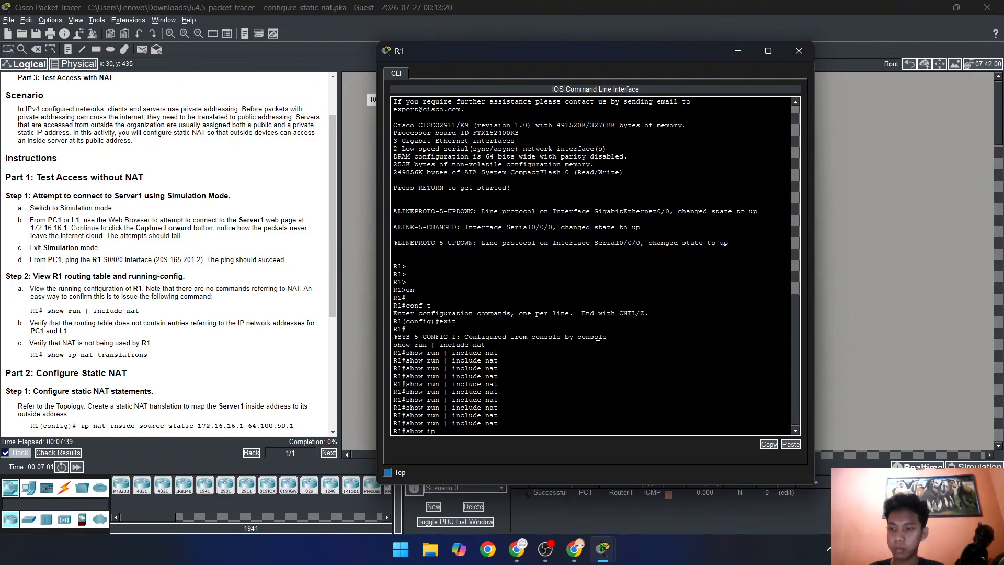
pyautogui.write(' nat transl')
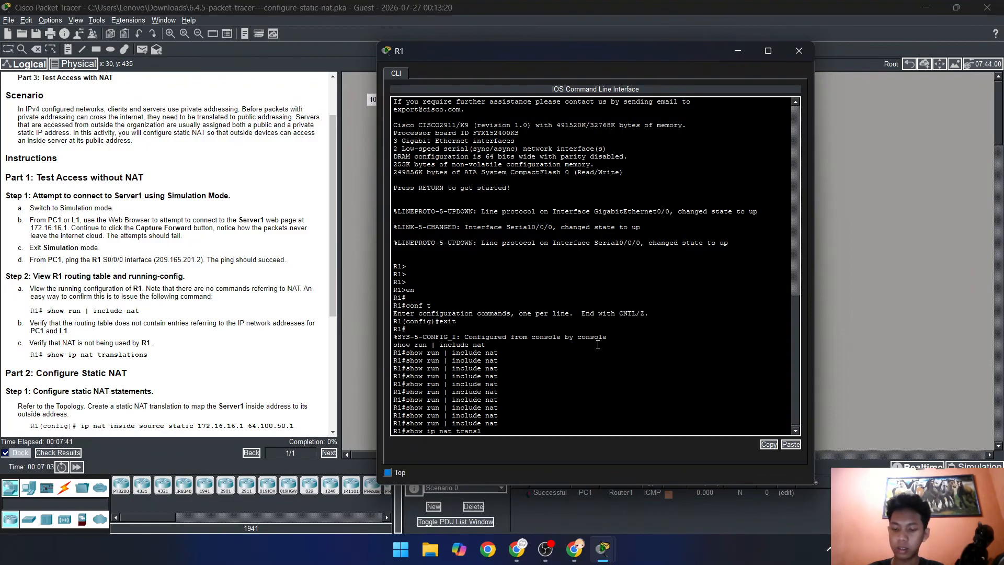
pyautogui.write('ation')
pyautogui.press('Return')
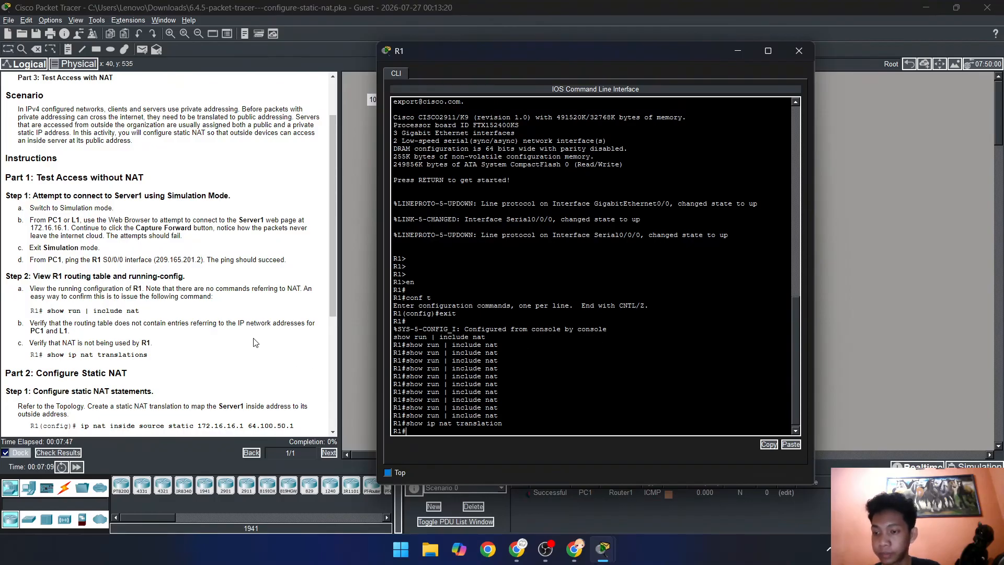
# Enter global configuration mode on R1 and create a static NAT mapping from inside address 172.16.16.1 to outside address 64.100.50.1.
pyautogui.scroll(-4, 187, 326)
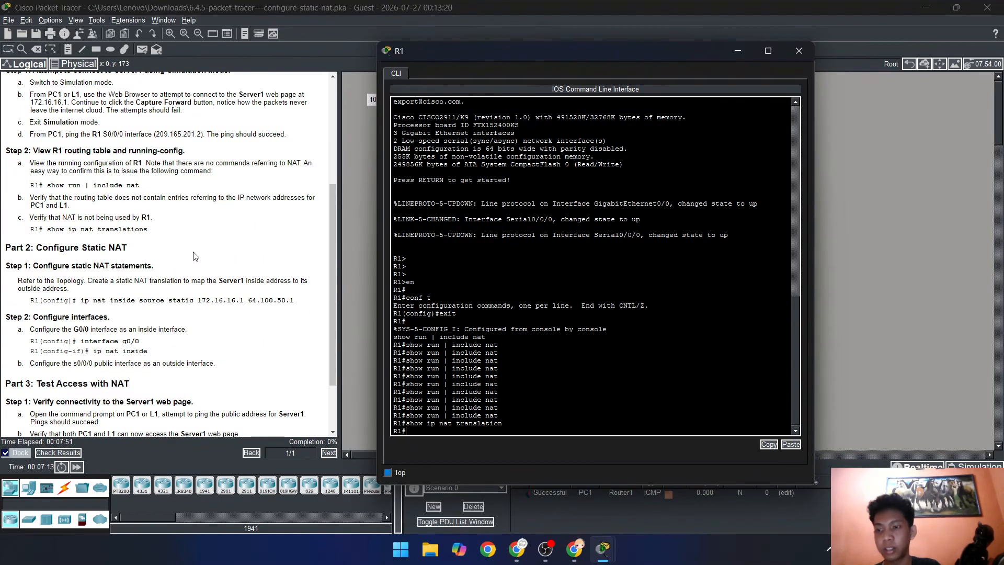
pyautogui.write('conf t')
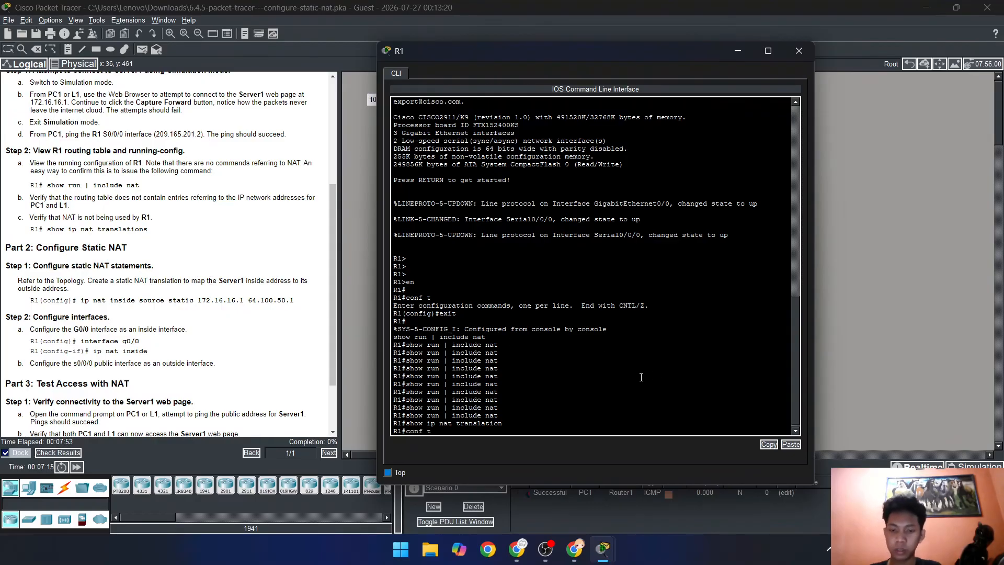
pyautogui.press('Return')
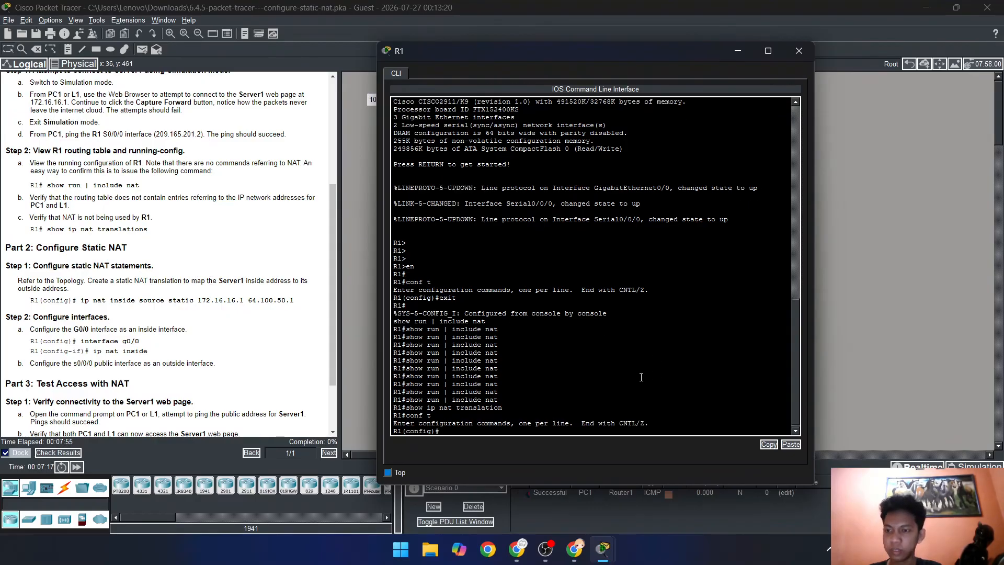
pyautogui.write('ip nat')
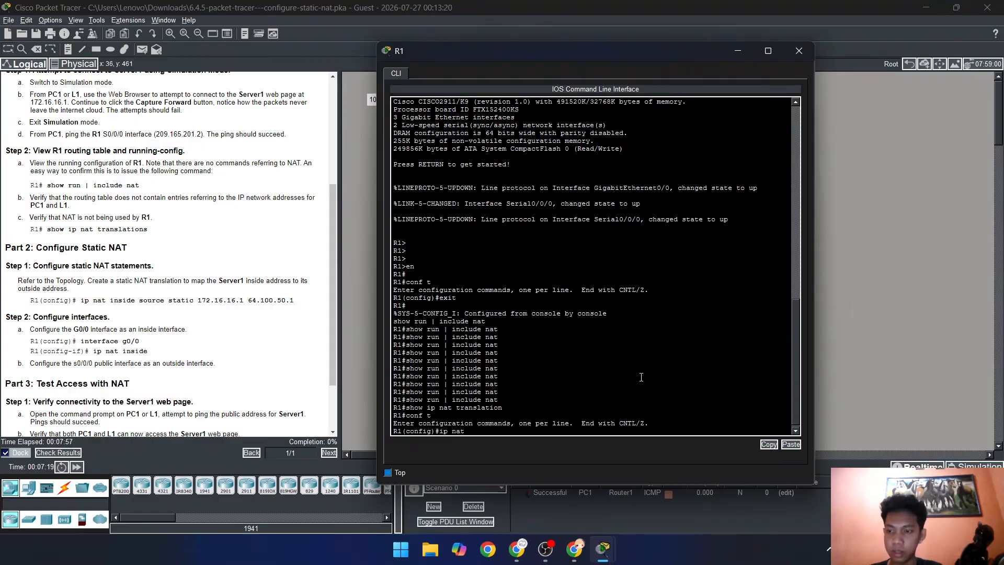
pyautogui.write(' insi')
pyautogui.press('Tab')
pyautogui.write('sour')
pyautogui.press('Tab')
pyautogui.write('s')
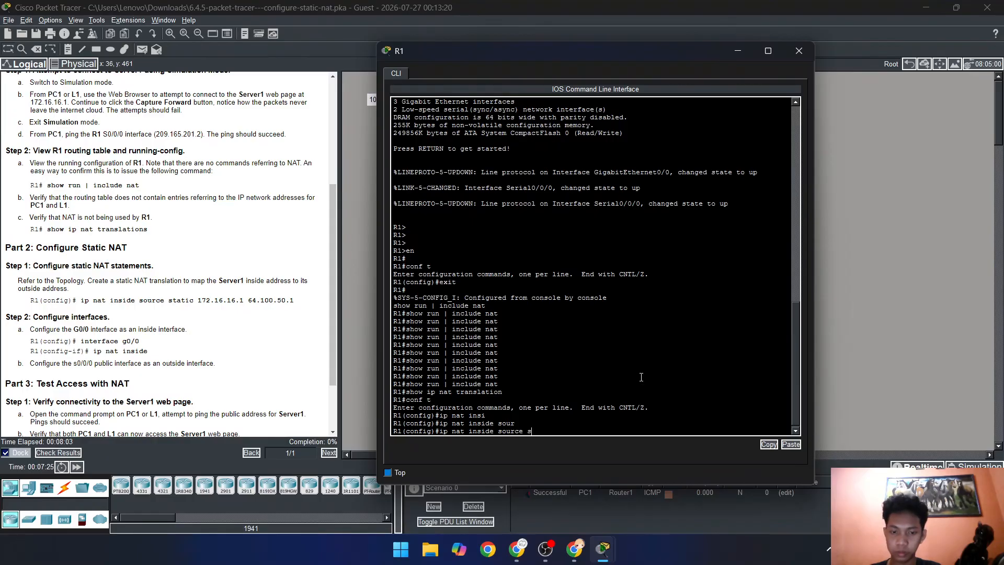
pyautogui.press('Tab')
pyautogui.write('172.16.16.1 6')
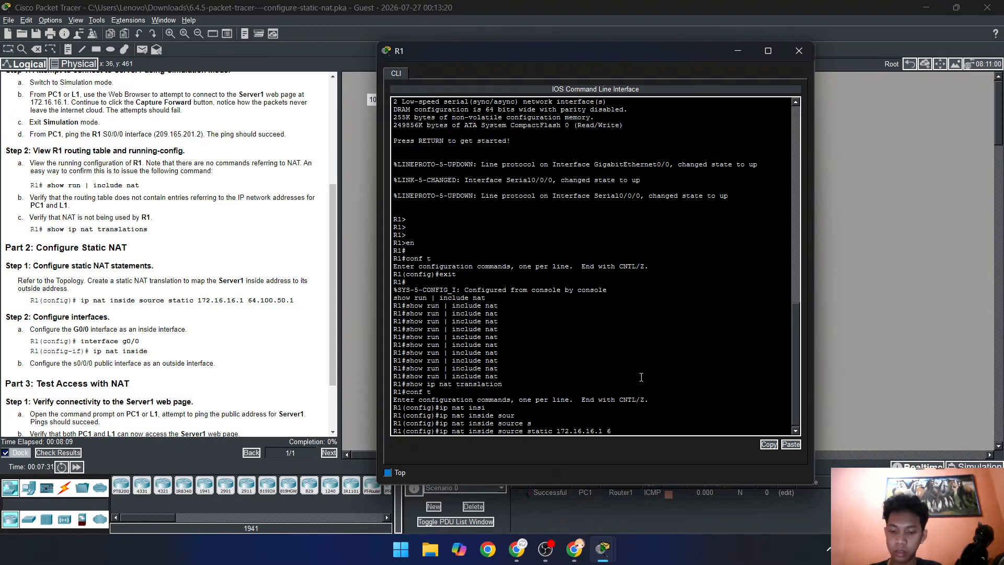
pyautogui.write('4.100.5')
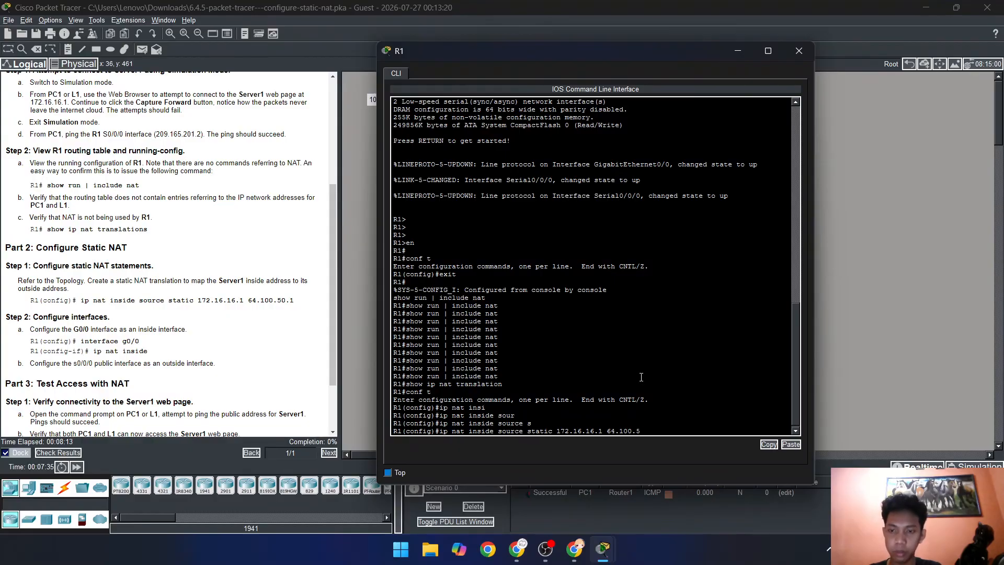
pyautogui.write('0.1')
pyautogui.press('Return')
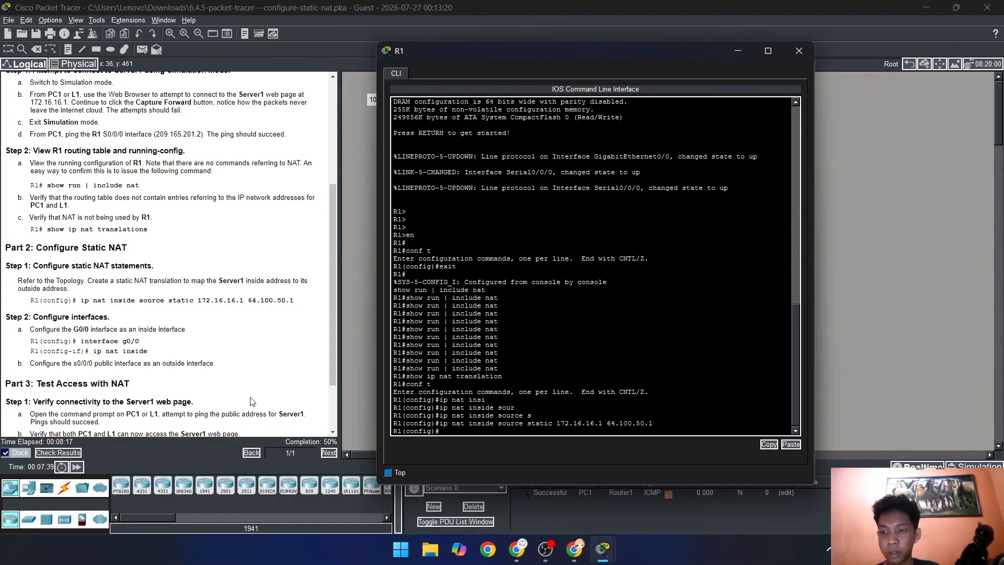
# Configure R1's GigabitEthernet 0/0 interface as a NAT inside interface with ip nat inside.
pyautogui.scroll(-3, 219, 336)
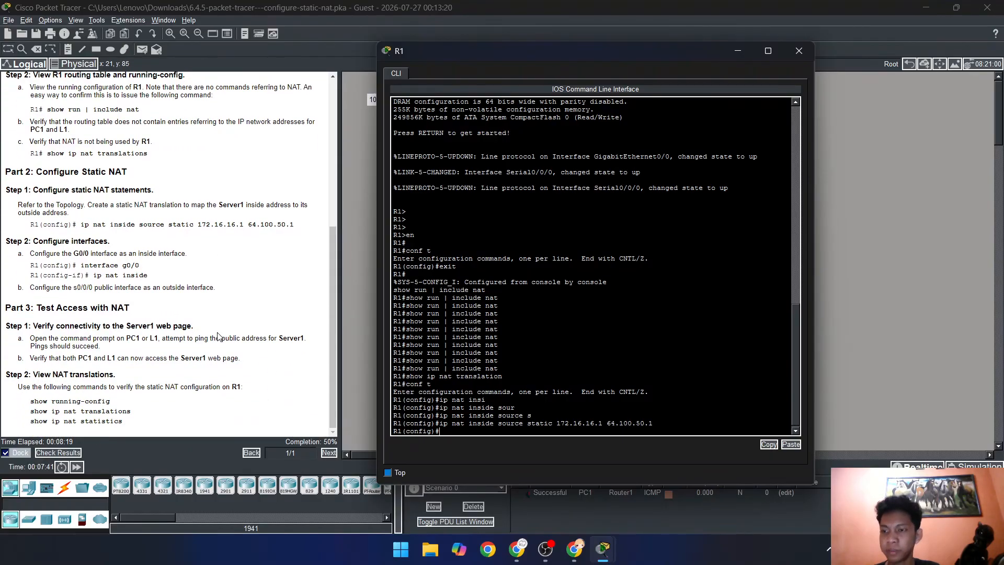
pyautogui.write('inter')
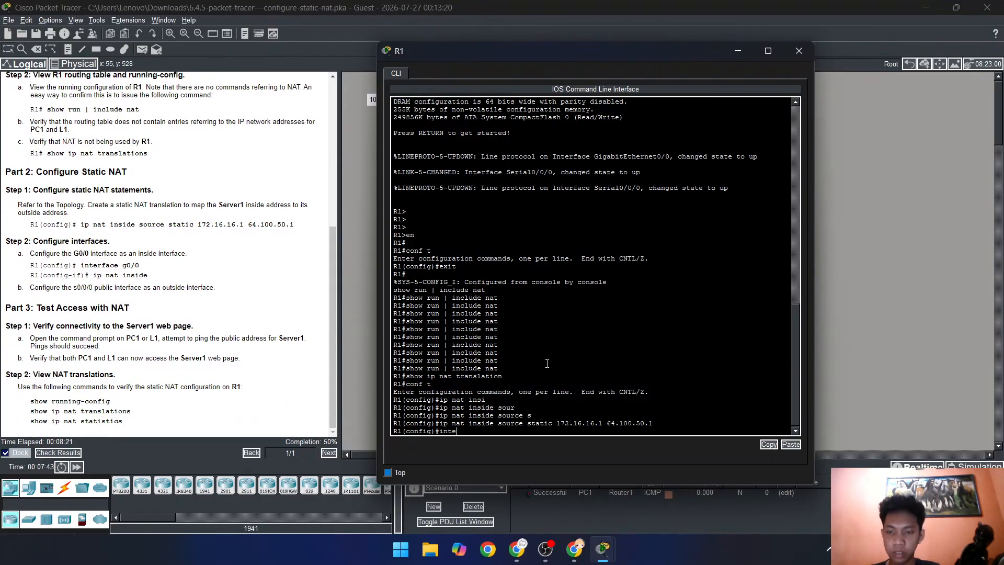
pyautogui.press('Tab')
pyautogui.write('gig')
pyautogui.press('Tab')
pyautogui.write('0/1')
pyautogui.press('BackSpace')
pyautogui.write('0')
pyautogui.press('Return')
pyautogui.write('ip ')
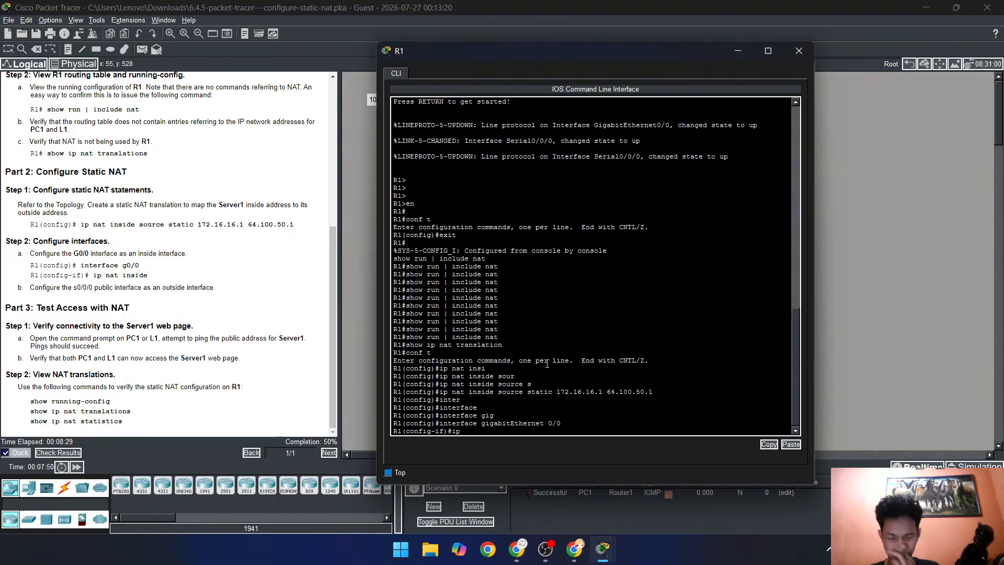
pyautogui.write('nat inside')
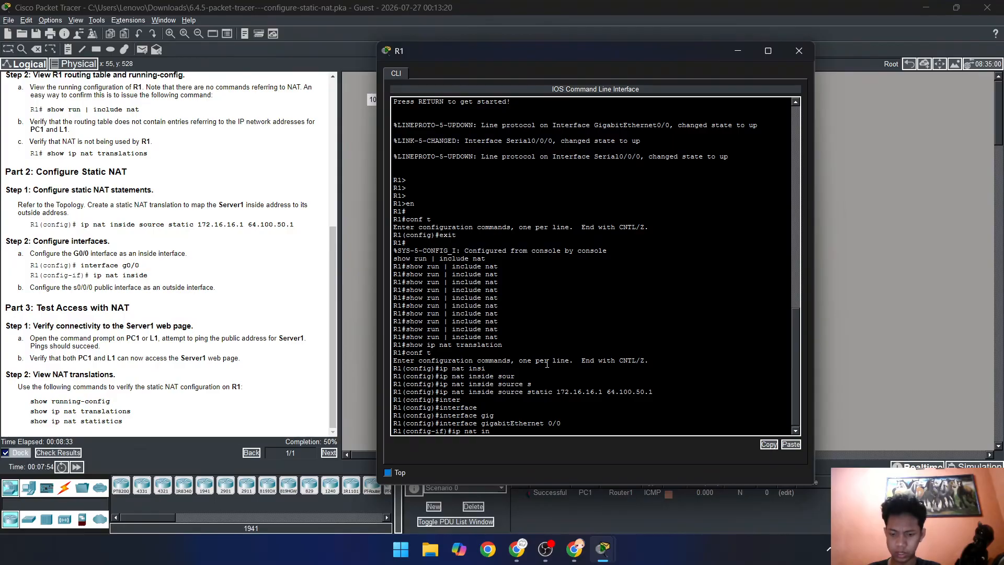
pyautogui.press('Return')
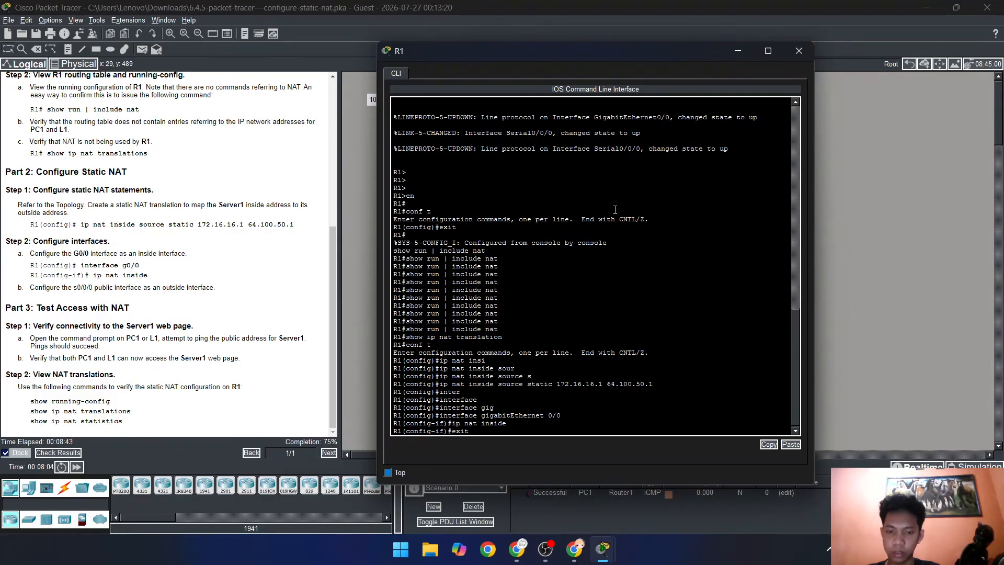
# Leave interface and global configuration modes to return R1 to privileged EXEC mode.
pyautogui.write('exit')
pyautogui.press('Return')
pyautogui.write('exit')
pyautogui.press('BackSpace')
pyautogui.write('xit')
pyautogui.press('Return')
pyautogui.write('conf t')
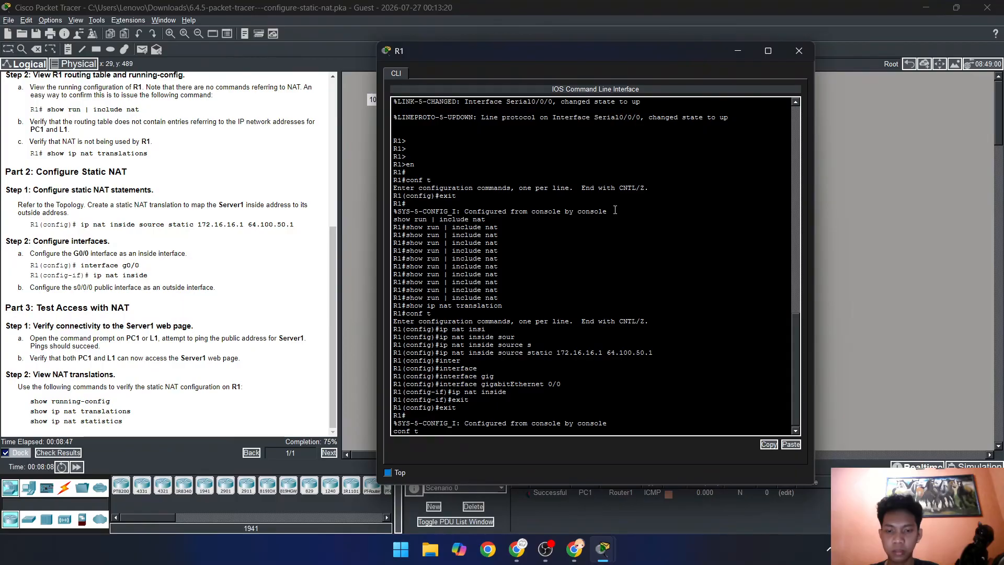
pyautogui.press('Return')
pyautogui.write('exit')
pyautogui.press('Return')
pyautogui.press('Return')
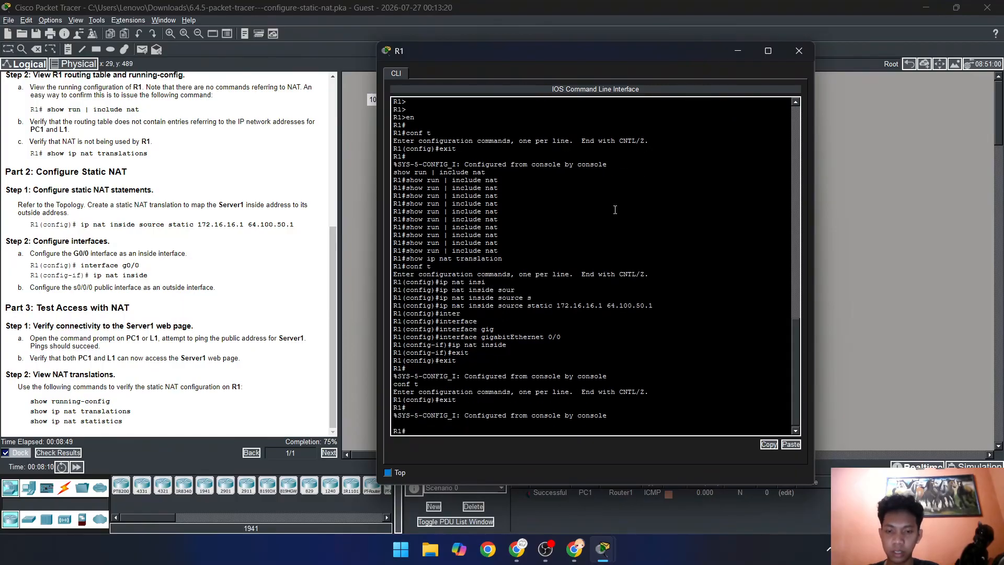
# Display R1's current NAT translations with show ip nat translation.
pyautogui.press('Up')
pyautogui.press('Up')
pyautogui.press('Return')
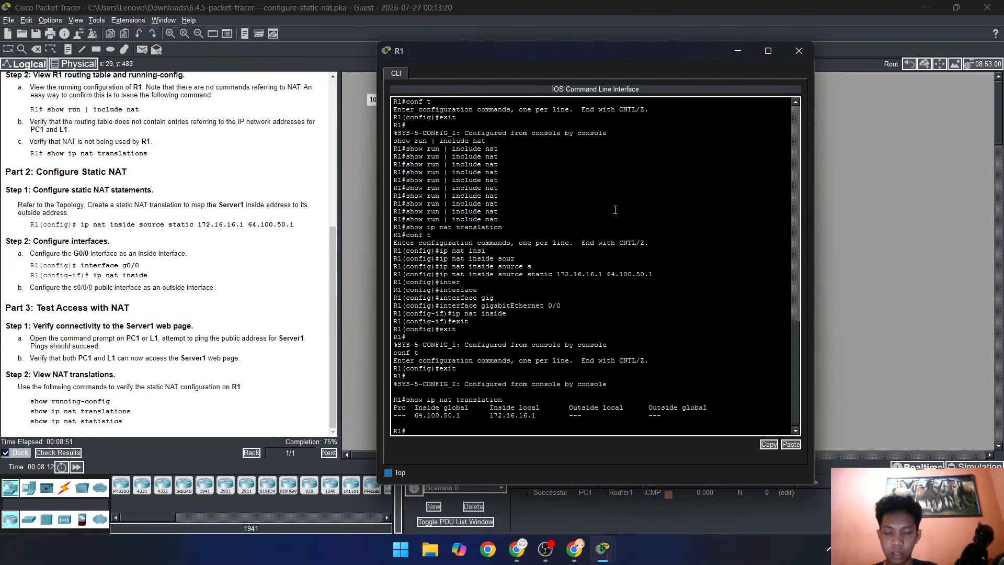
# List the NAT lines of R1's running configuration with show run | include nat, and close R1's window.
pyautogui.press('Up')
pyautogui.press('Up')
pyautogui.press('Down')
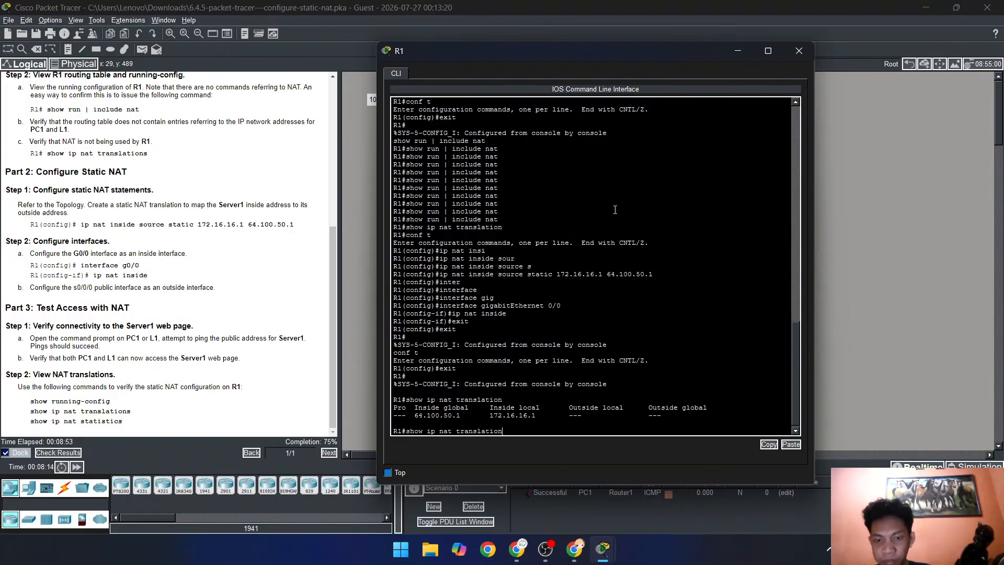
pyautogui.press('Up')
pyautogui.press('Up')
pyautogui.press('Return')
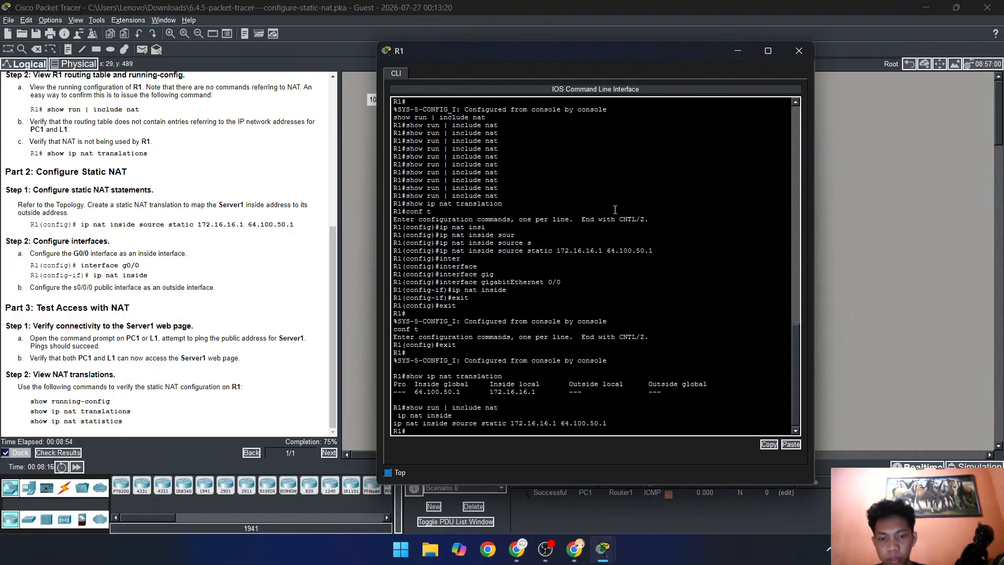
pyautogui.click(798, 50)
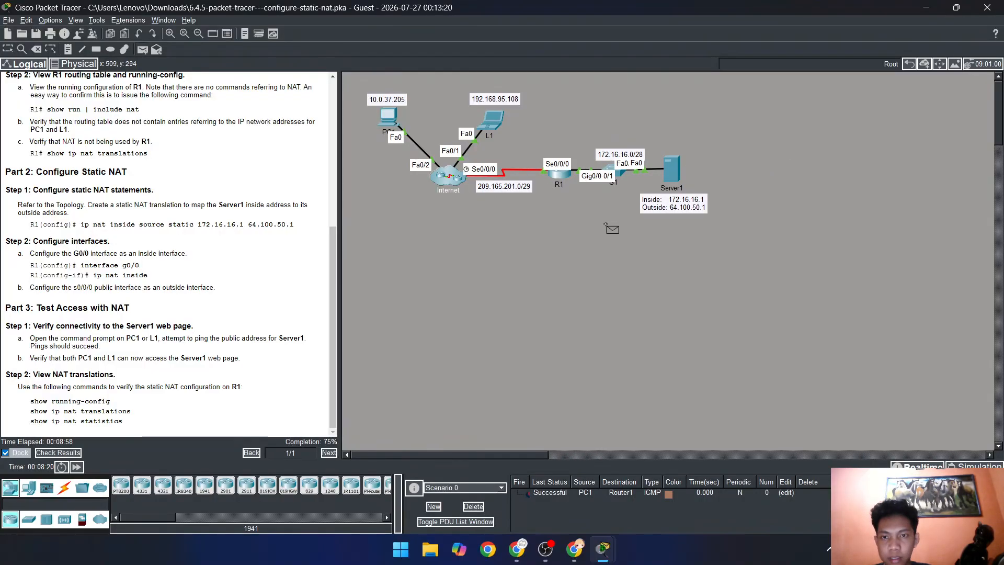
# Test PC1 to Server1 with a simple PDU, and delete the scenario to clear the PDU list.
pyautogui.click(388, 116)
pyautogui.click(677, 174)
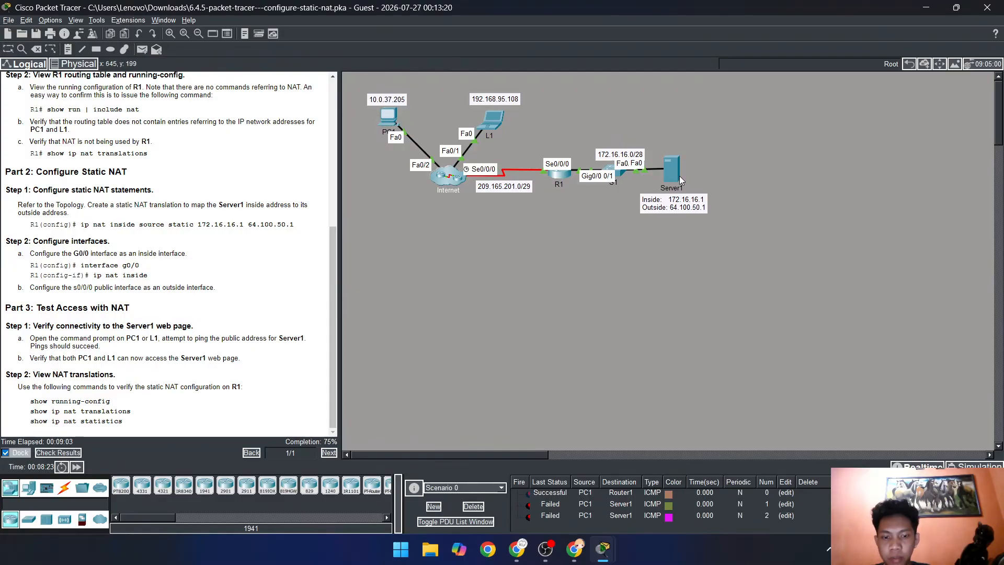
pyautogui.click(473, 506)
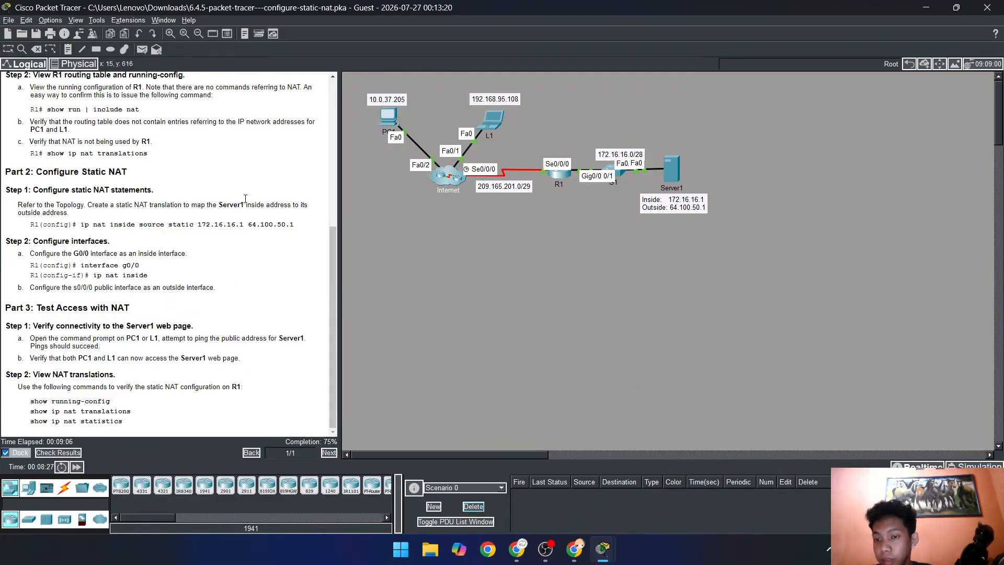
# Open the web browser on PC1.
pyautogui.click(382, 124)
pyautogui.moveTo(637, 103); pyautogui.dragTo(553, 95)
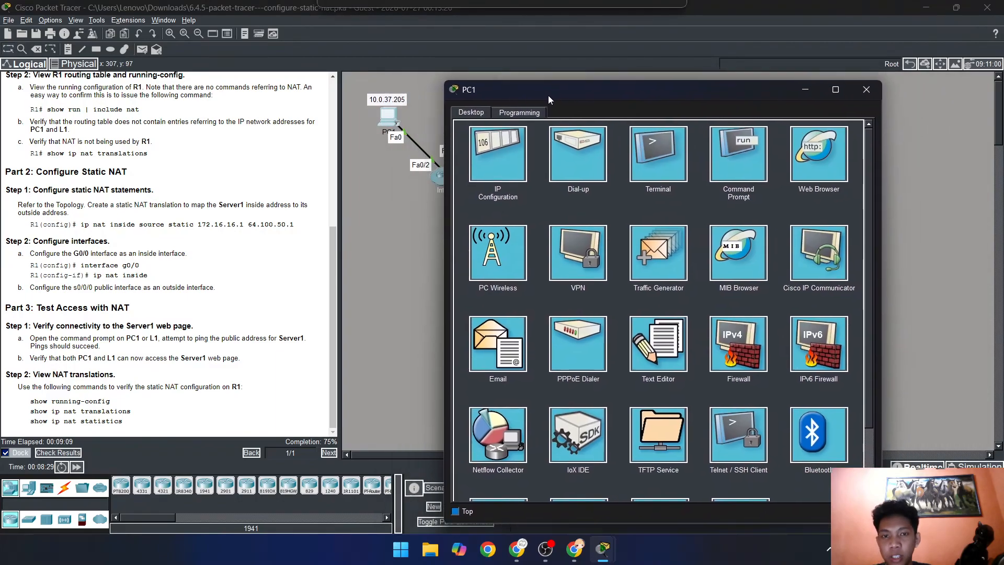
pyautogui.click(827, 156)
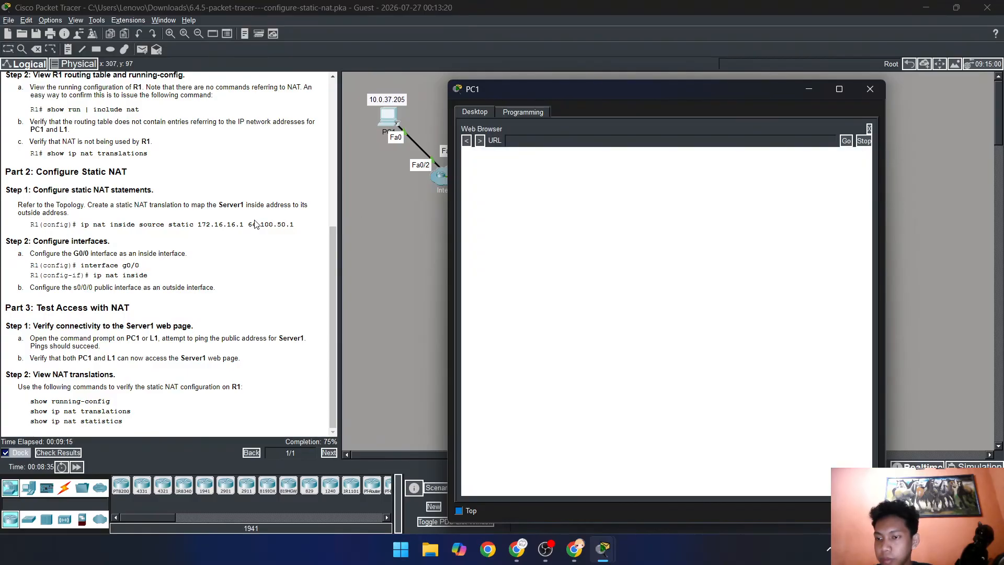
# Check the assessment items in the activity results, and review the instruction for the s0/0/0 public interface.
pyautogui.click(77, 453)
pyautogui.click(110, 78)
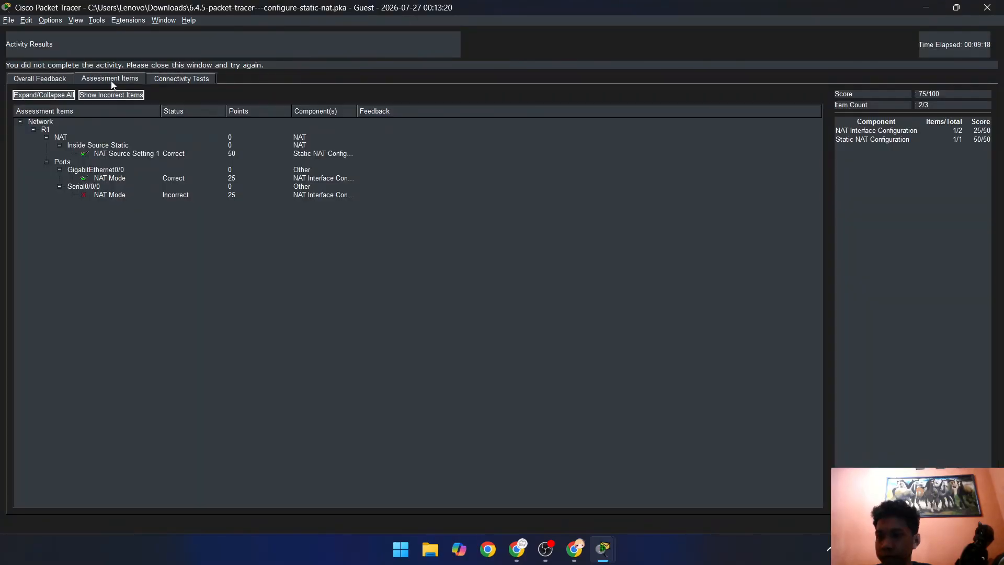
pyautogui.click(98, 196)
pyautogui.click(982, 523)
pyautogui.scroll(-7, 251, 321)
pyautogui.scroll(-1, 251, 321)
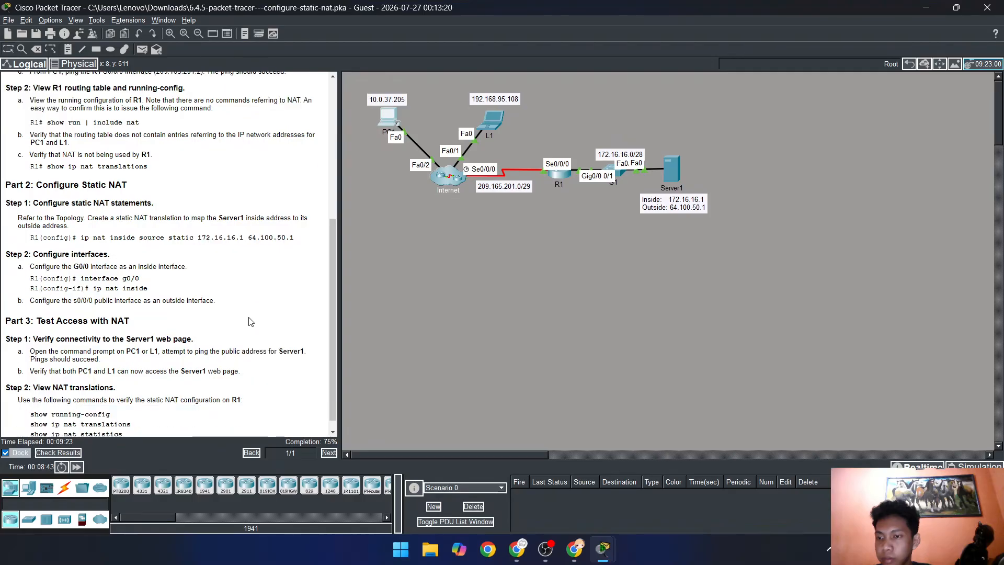
pyautogui.scroll(-1, 251, 321)
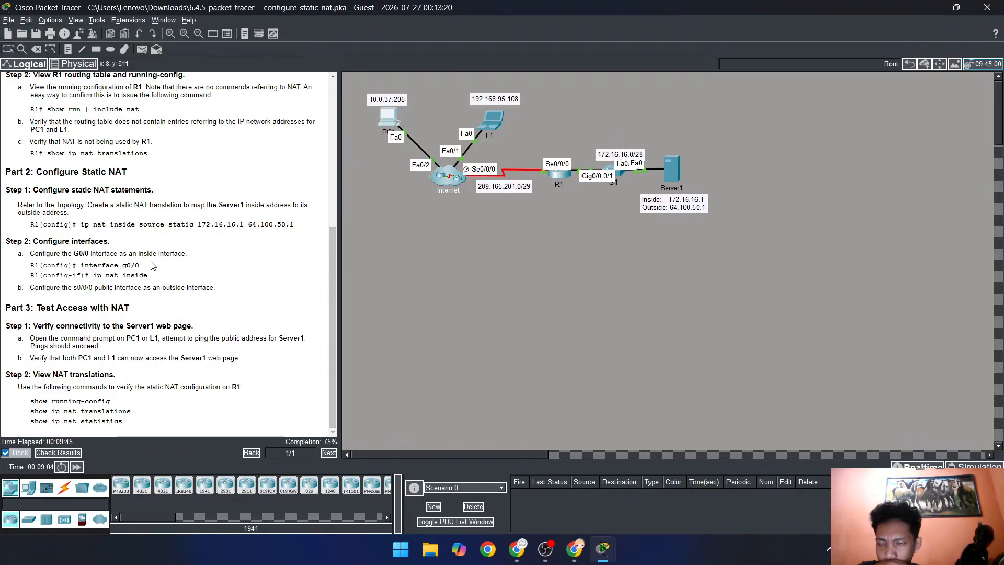
pyautogui.moveTo(34, 289); pyautogui.dragTo(110, 288)
pyautogui.click(132, 288)
pyautogui.click(115, 287)
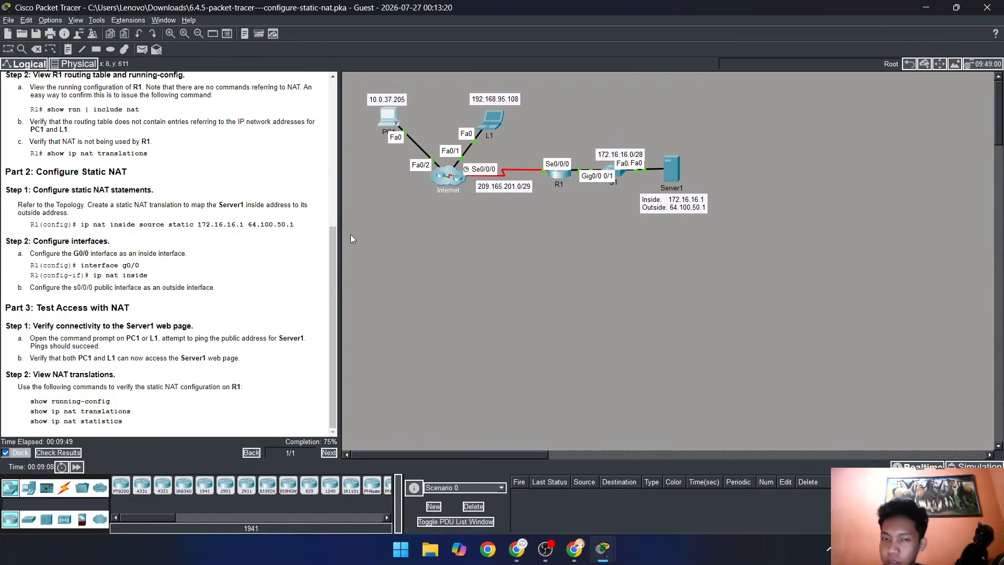
# Reopen R1's command line and configure interface serial 0/0/0 as a NAT outside interface with ip nat outside.
pyautogui.click(557, 175)
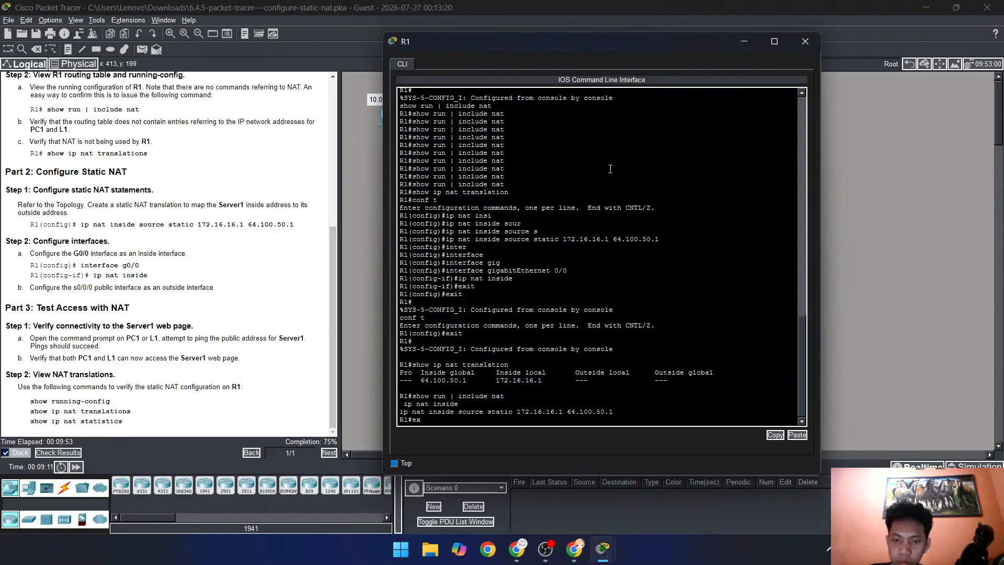
pyautogui.write('conf t')
pyautogui.press('Return')
pyautogui.write('inter')
pyautogui.press('Tab')
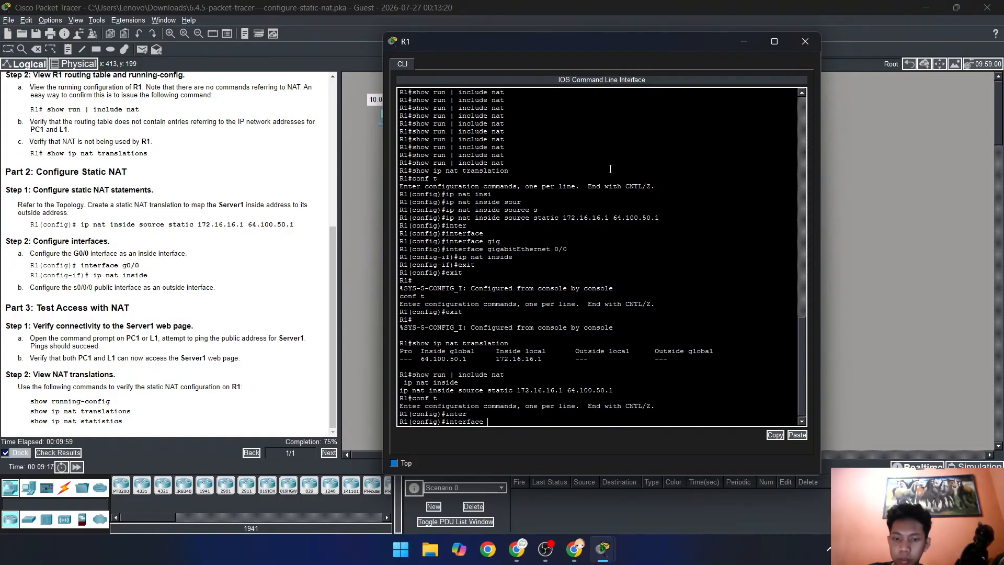
pyautogui.write('se')
pyautogui.press('Tab')
pyautogui.write('0/0/0')
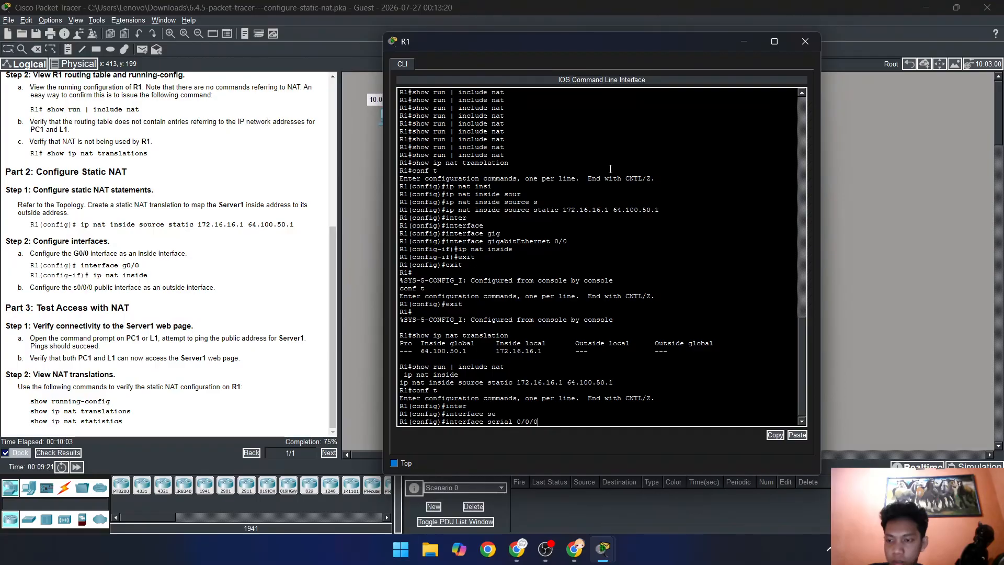
pyautogui.press('Return')
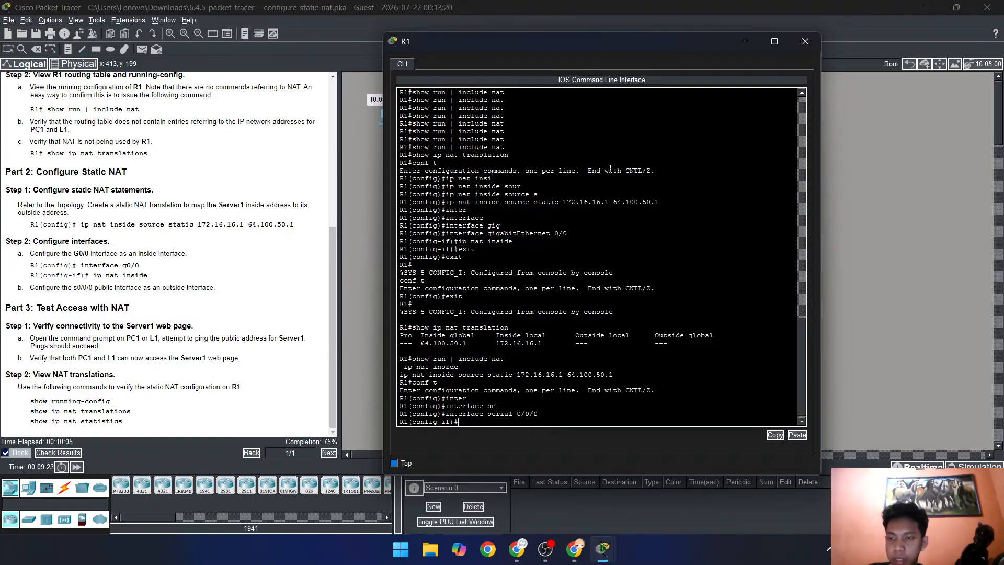
pyautogui.press('BackSpace')
pyautogui.write('ip nat our')
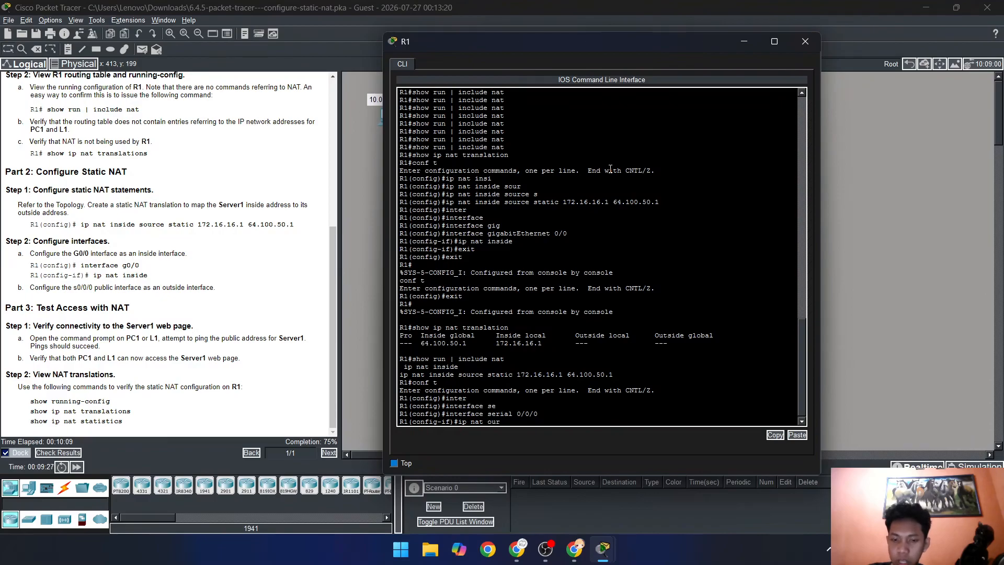
pyautogui.press('BackSpace')
pyautogui.write('tside')
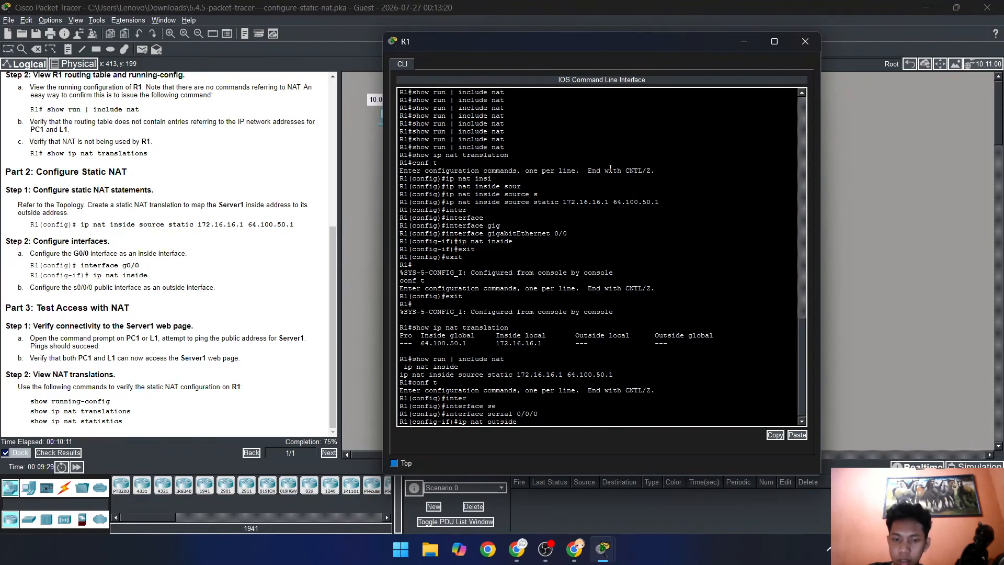
pyautogui.press('Return')
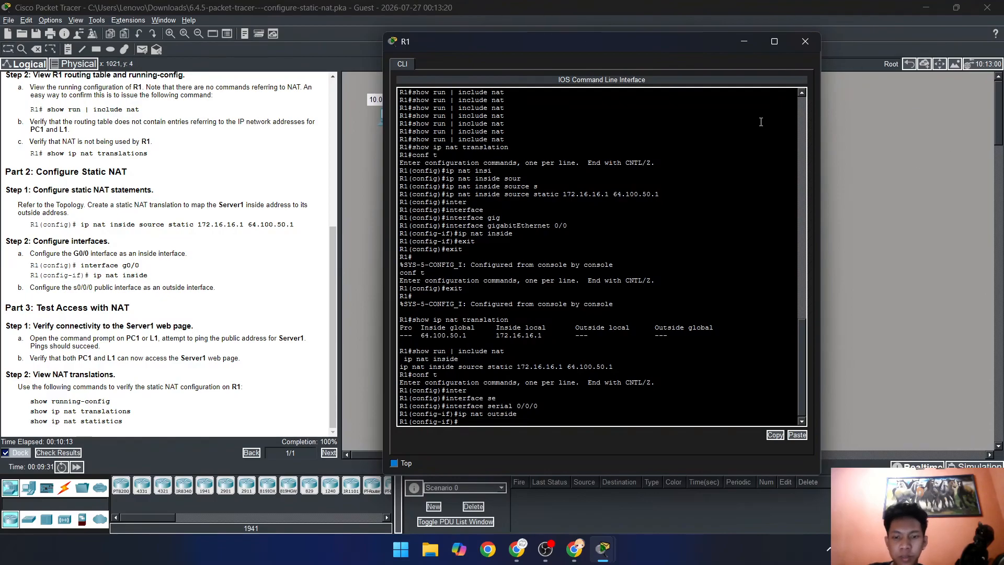
# Leave interface and global configuration mode on R1 to return to privileged EXEC mode.
pyautogui.write('eixt')
pyautogui.press('BackSpace')
pyautogui.press('BackSpace')
pyautogui.press('BackSpace')
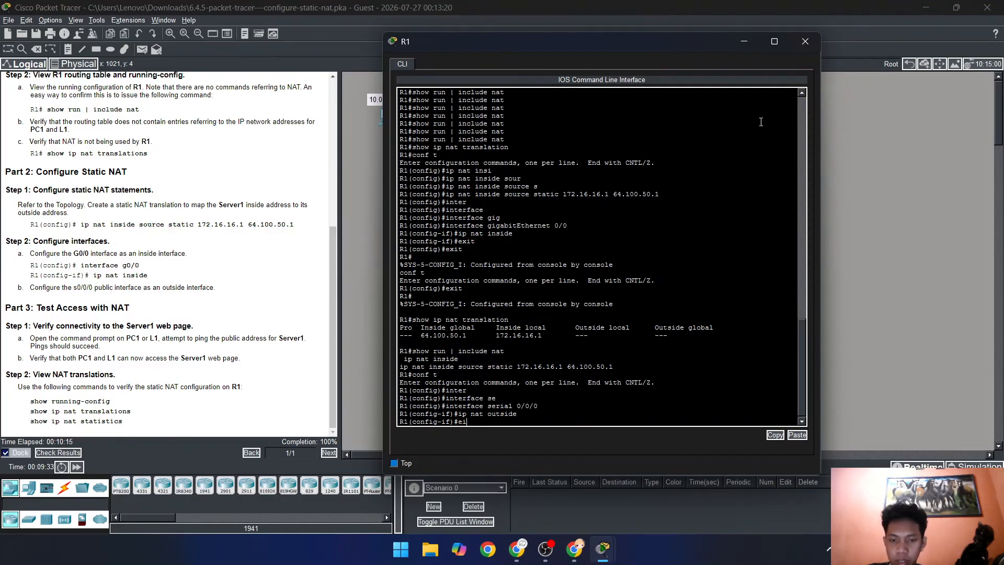
pyautogui.write('xit')
pyautogui.press('Return')
pyautogui.write('exit')
pyautogui.press('Return')
# Check R1's NAT configuration with show run | include nat and show ip nat translation, and close the router window.
pyautogui.write('conf t')
pyautogui.press('Up')
pyautogui.press('Up')
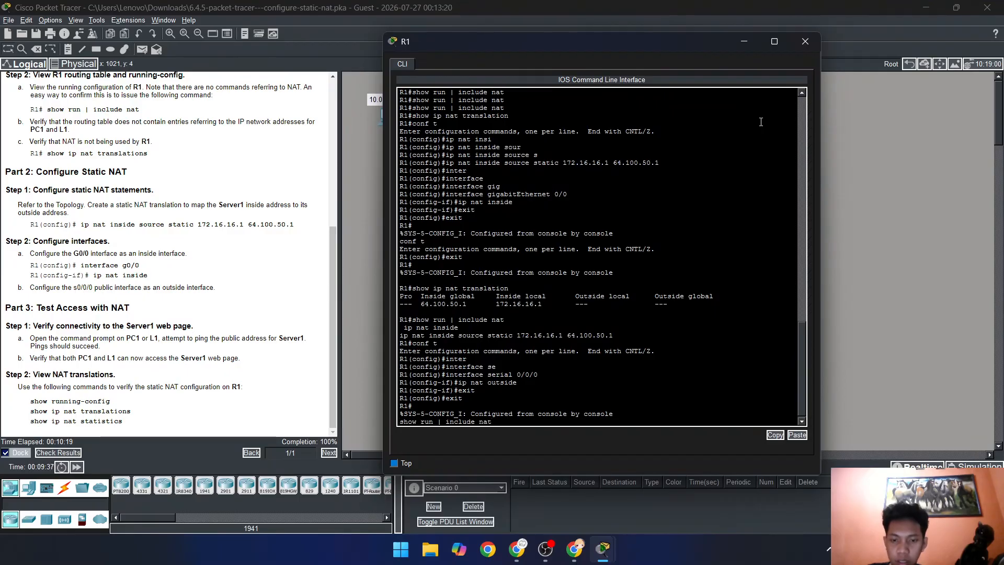
pyautogui.press('Return')
pyautogui.press('Up')
pyautogui.press('Up')
pyautogui.press('Down')
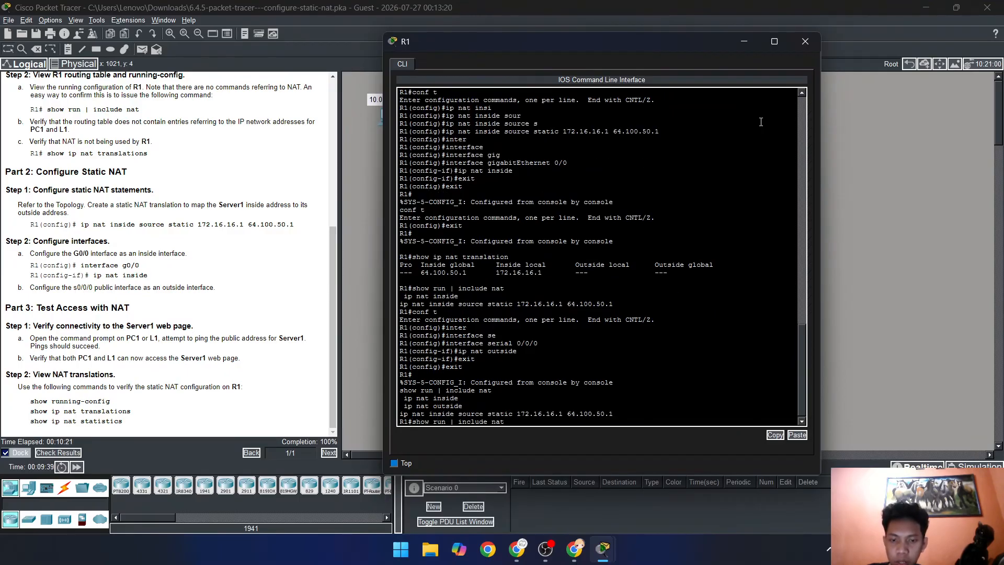
pyautogui.press('Up')
pyautogui.press('Return')
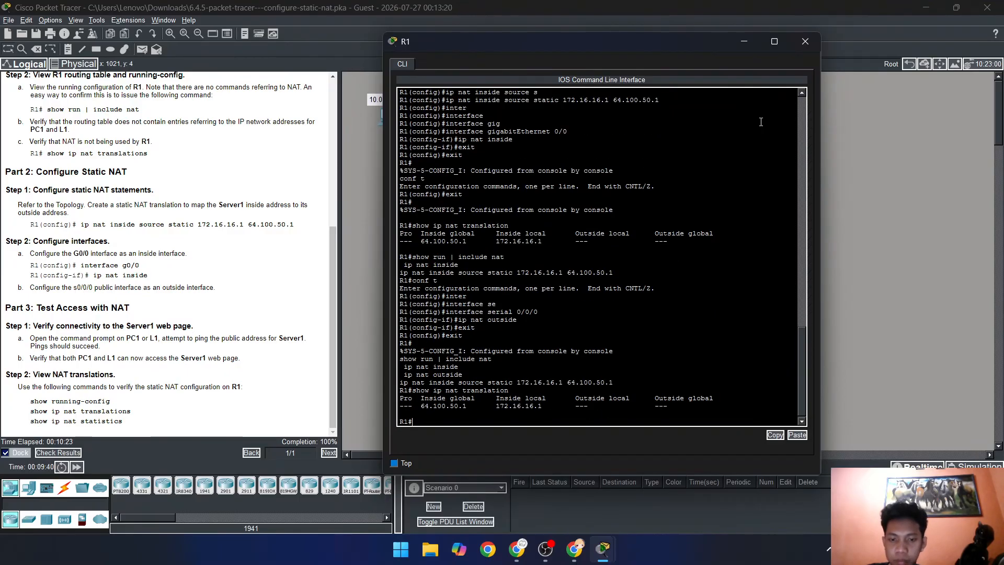
pyautogui.click(806, 41)
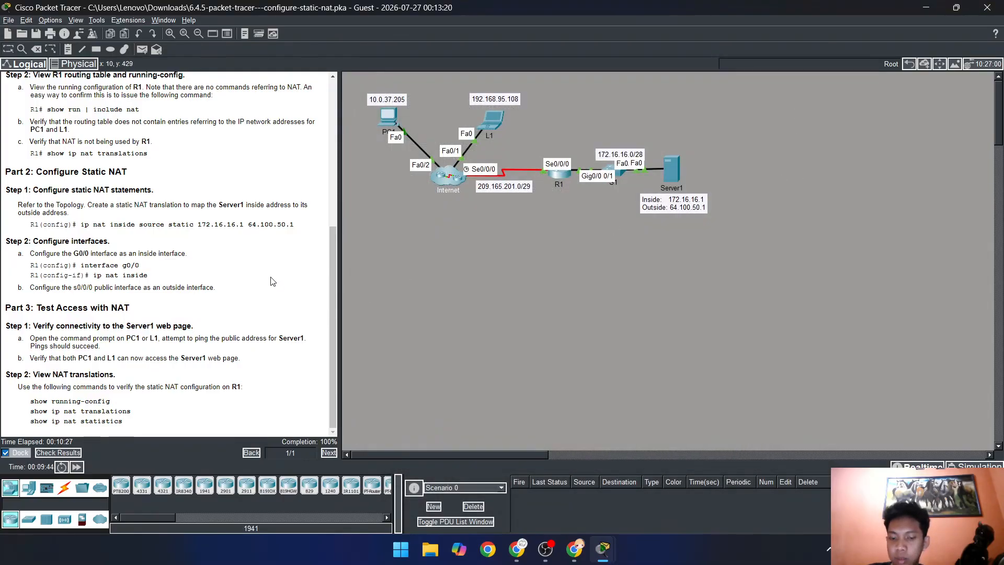
# Test PC1 to Server1 and L1 to Server1 with simple PDUs.
pyautogui.press('p')
pyautogui.click(388, 117)
pyautogui.click(671, 170)
pyautogui.click(492, 119)
pyautogui.click(671, 170)
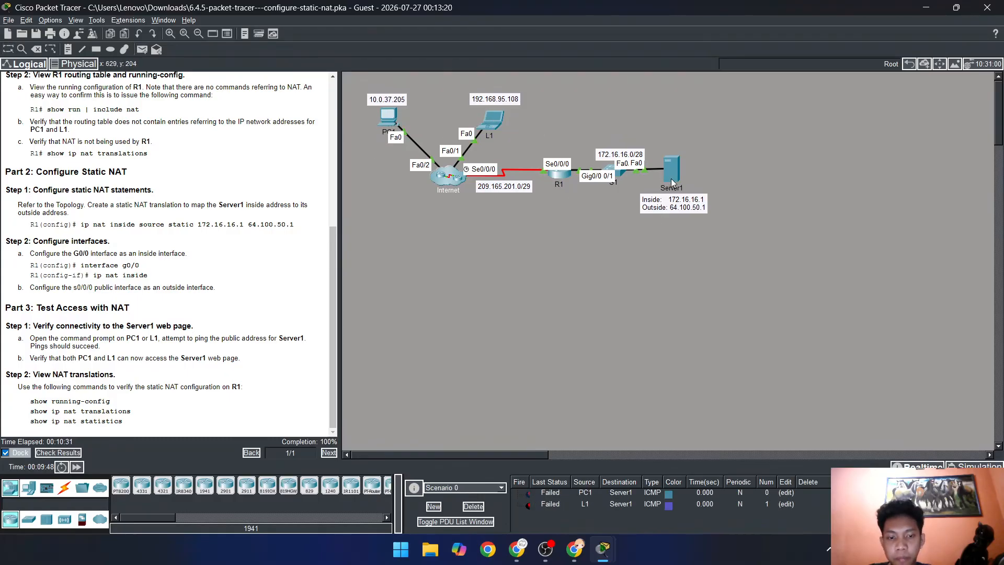
# Request the Server1 web page at 172.16.16.1 from PC1's web browser.
pyautogui.click(388, 116)
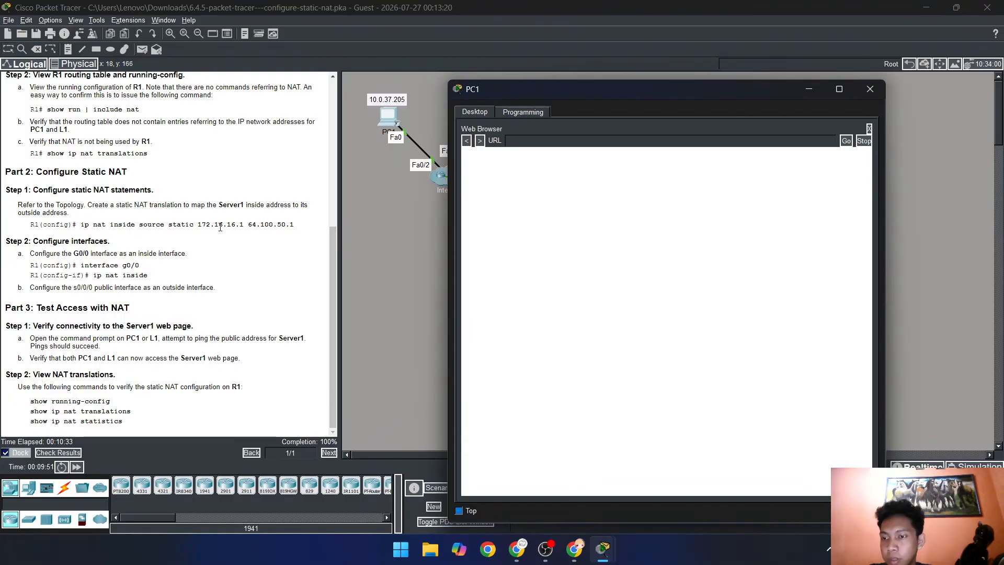
pyautogui.click(532, 140)
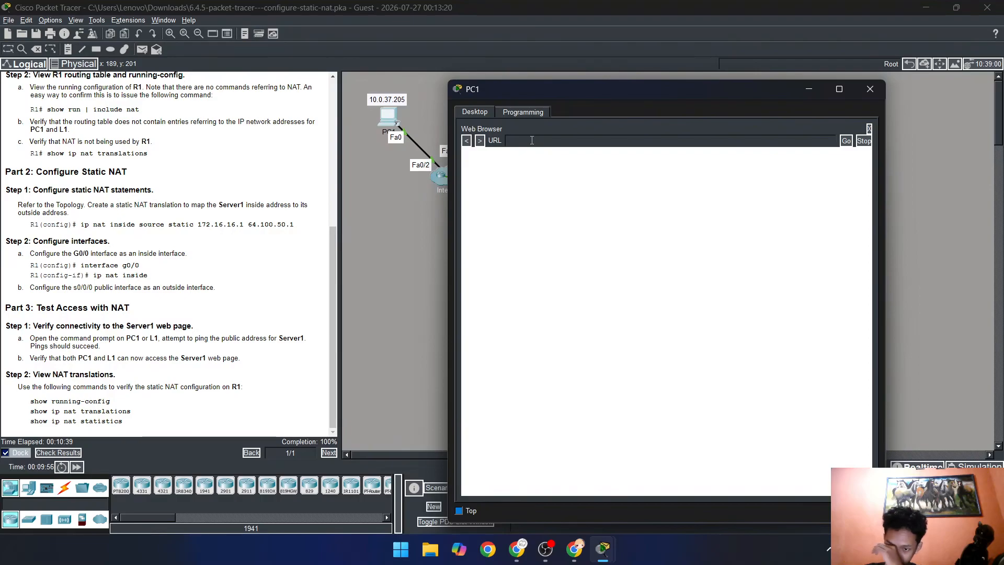
pyautogui.scroll(5, 240, 193)
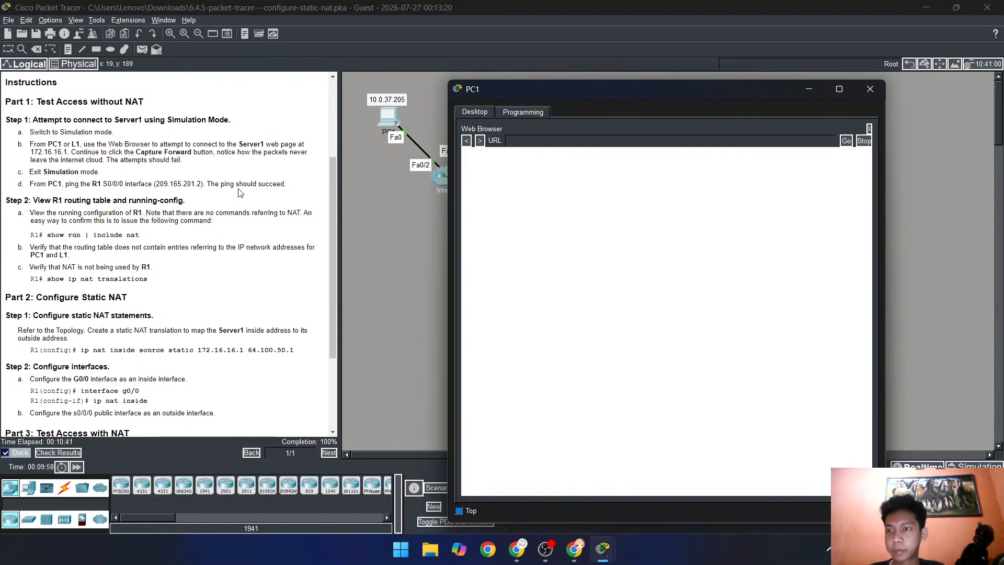
pyautogui.scroll(-5, 239, 195)
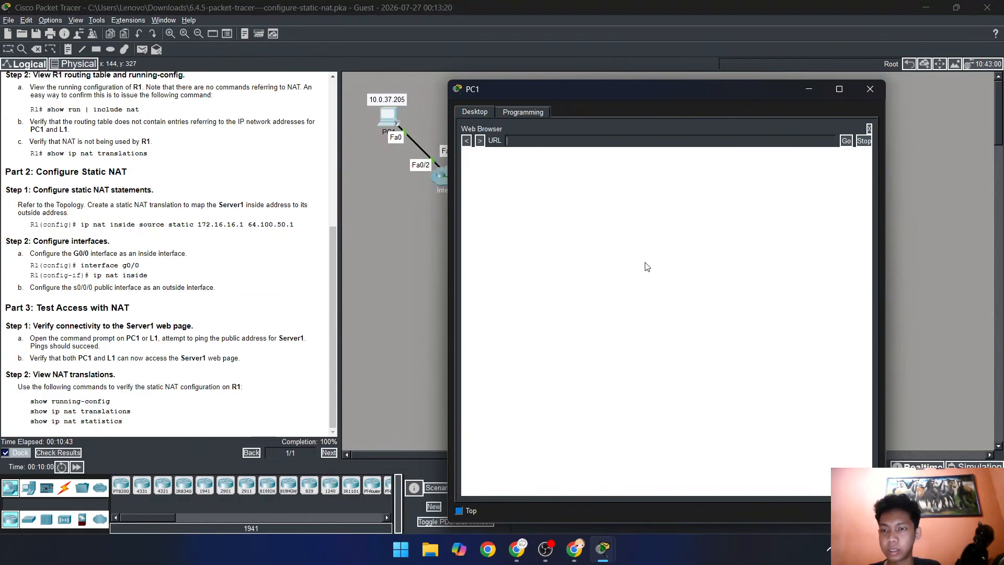
pyautogui.write('172.16.16.')
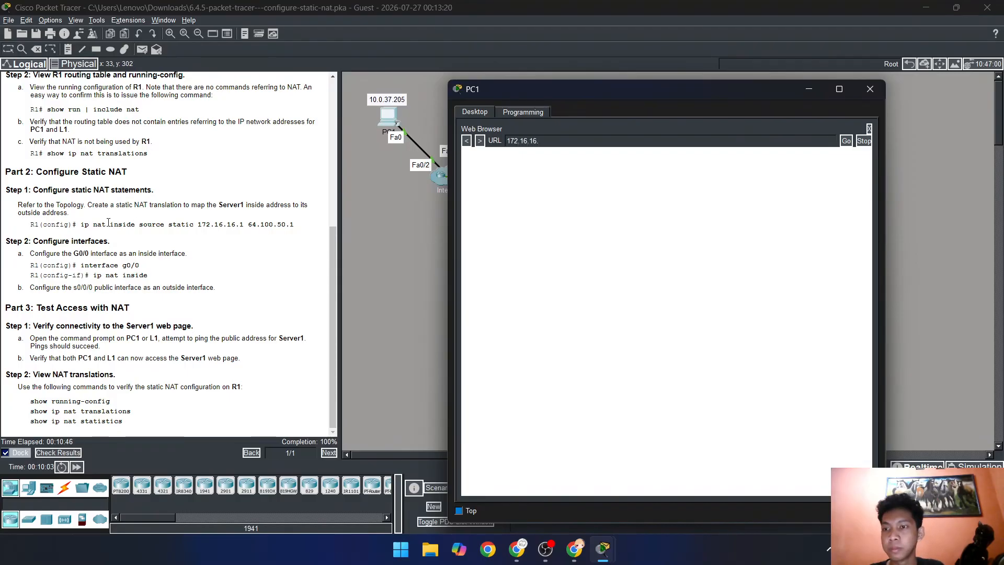
pyautogui.scroll(10, 109, 226)
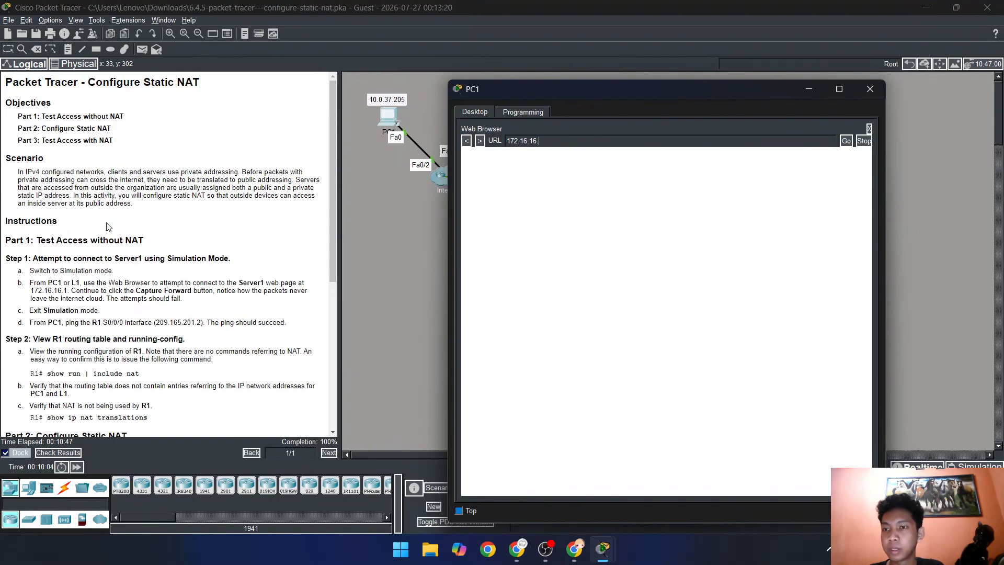
pyautogui.scroll(-2, 108, 226)
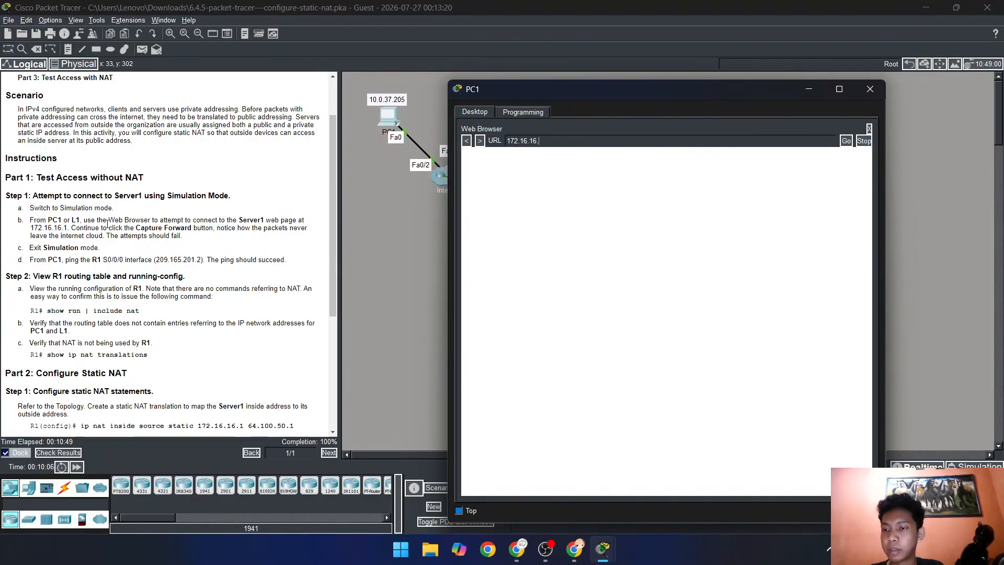
pyautogui.write('.1')
pyautogui.click(846, 141)
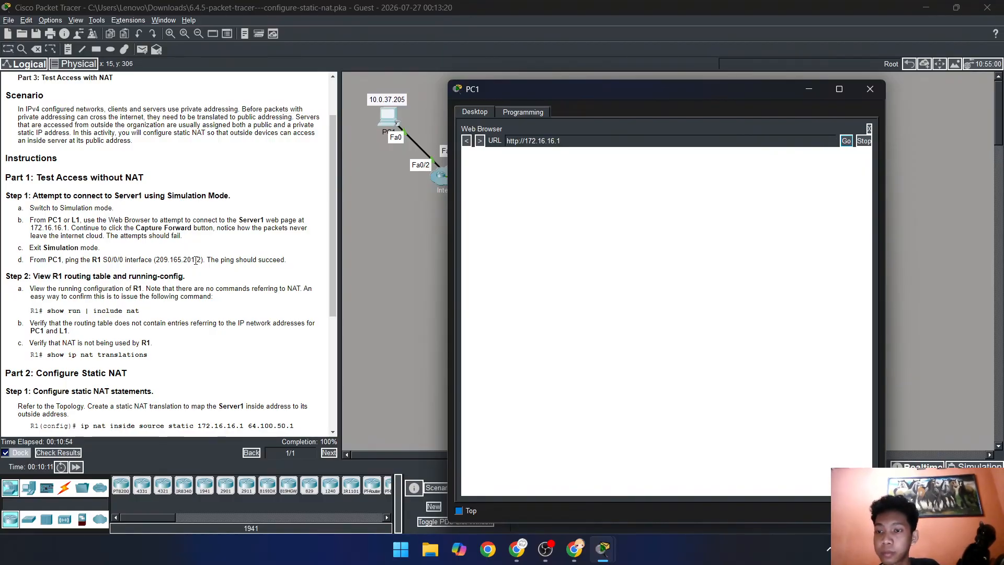
# Fast-forward the network time, check the page request in PC1's web browser, and close the PC1 window.
pyautogui.scroll(-6, 196, 260)
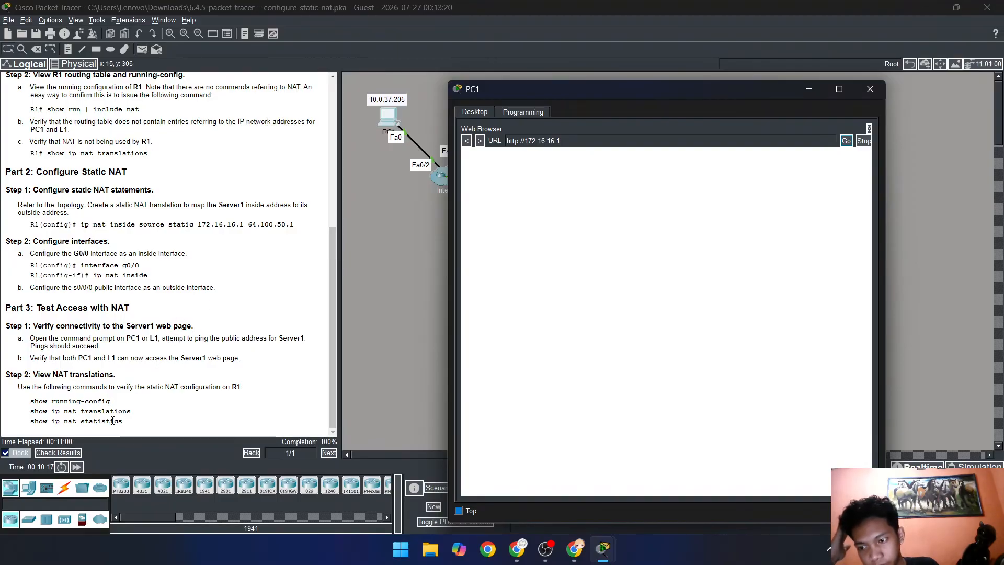
pyautogui.click(80, 468)
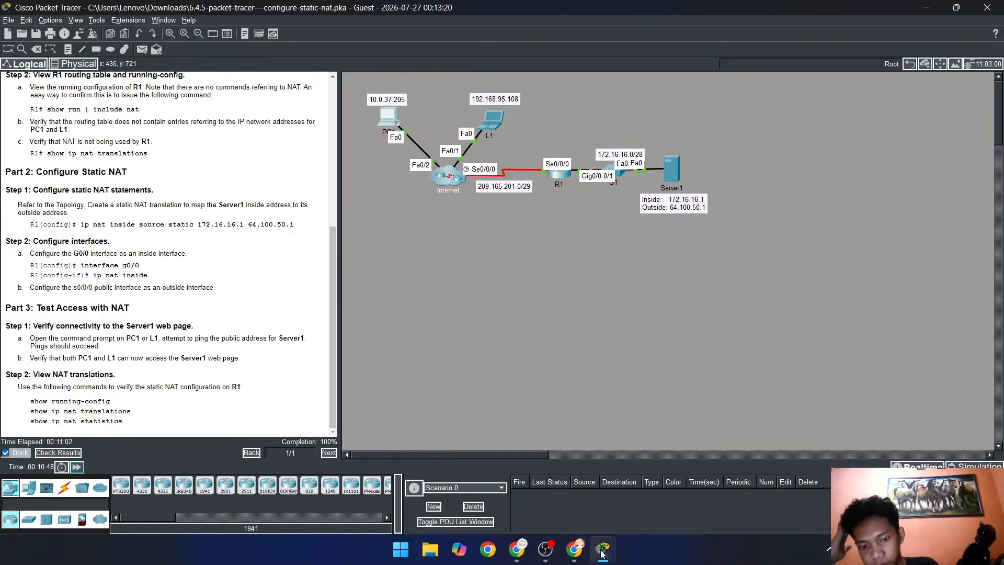
pyautogui.moveTo(603, 549)
pyautogui.click(628, 441)
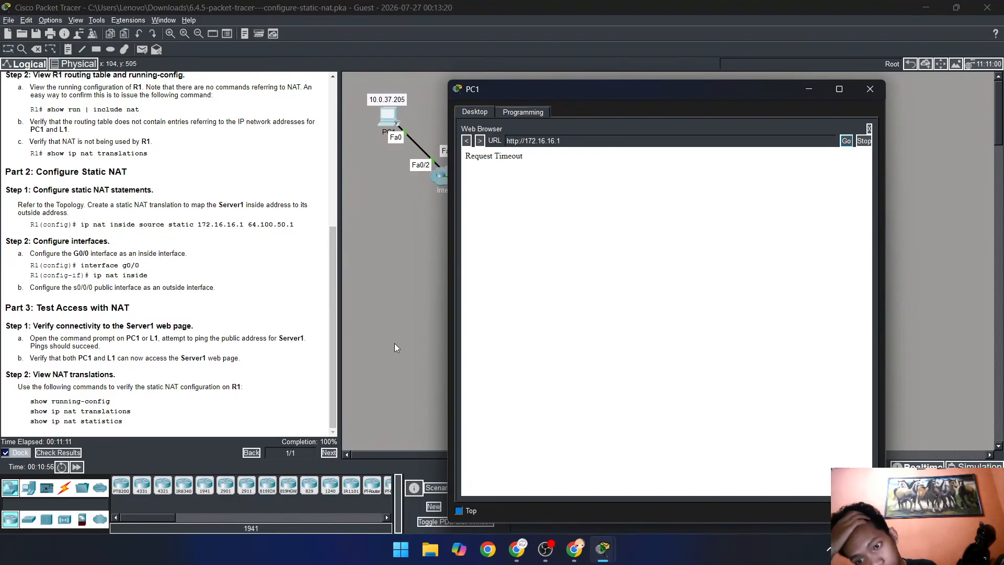
pyautogui.click(866, 97)
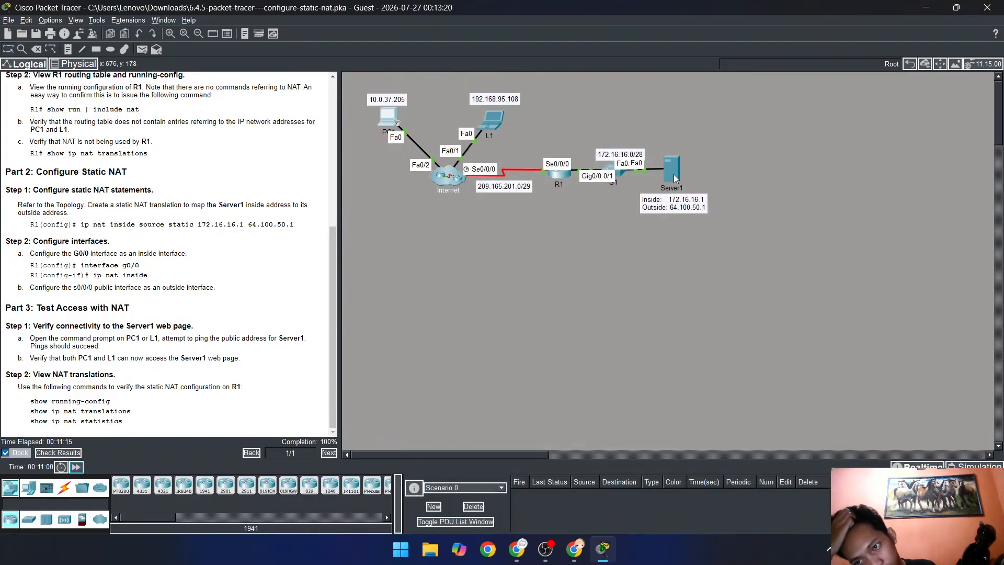
# Try to open the Internet cloud, and review the NAT command output on R1's command line.
pyautogui.press('Return')
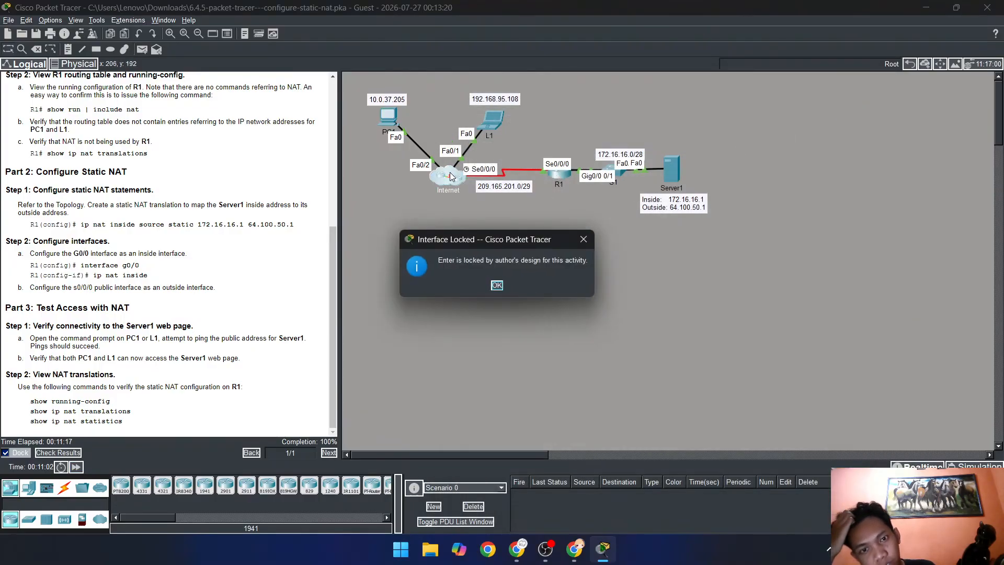
pyautogui.click(579, 241)
pyautogui.moveTo(450, 176); pyautogui.dragTo(444, 175)
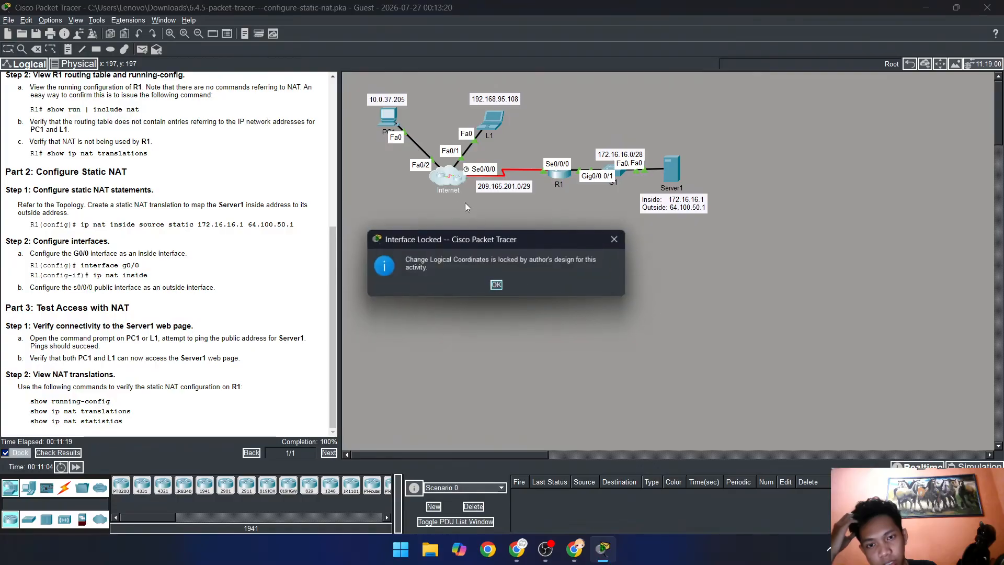
pyautogui.click(614, 240)
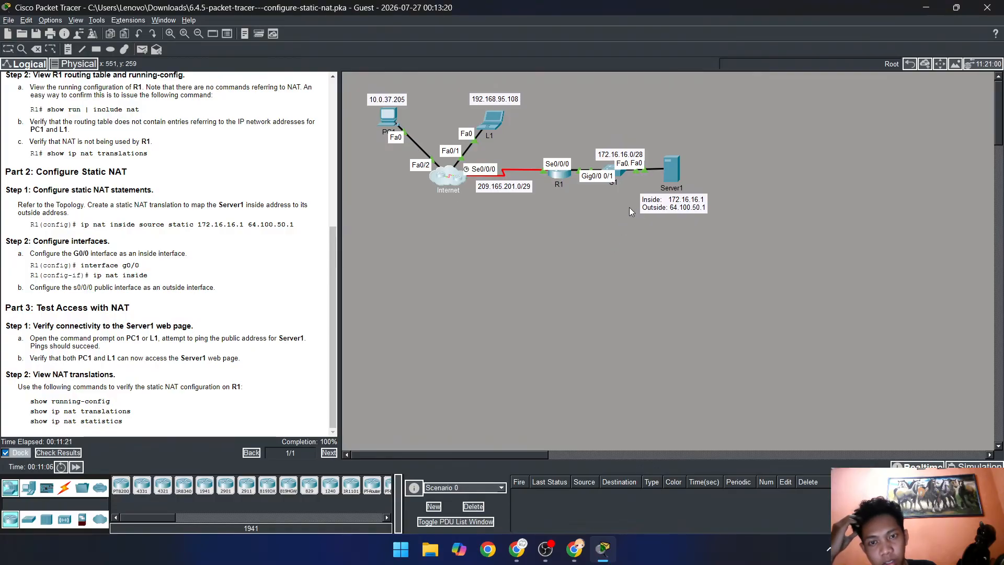
pyautogui.click(557, 174)
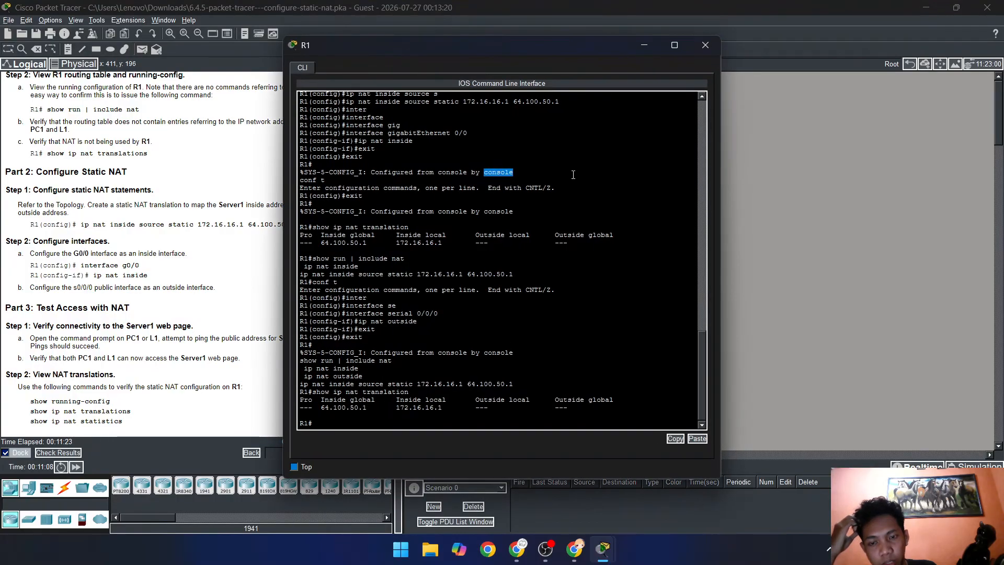
pyautogui.click(696, 49)
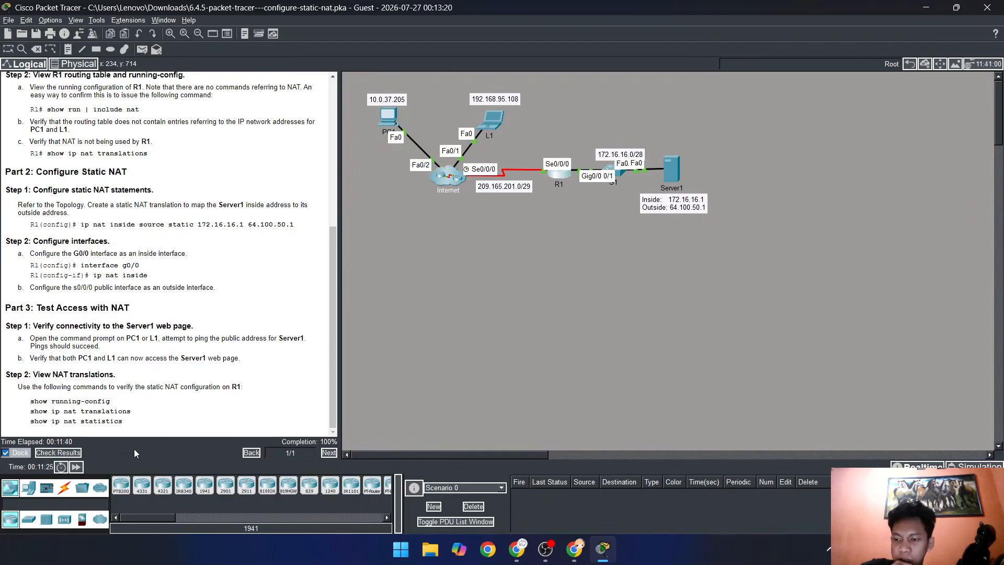
# Fast-forward the network time and test PC1 to Router1 inside the Internet cloud with a simple PDU.
pyautogui.click(76, 466)
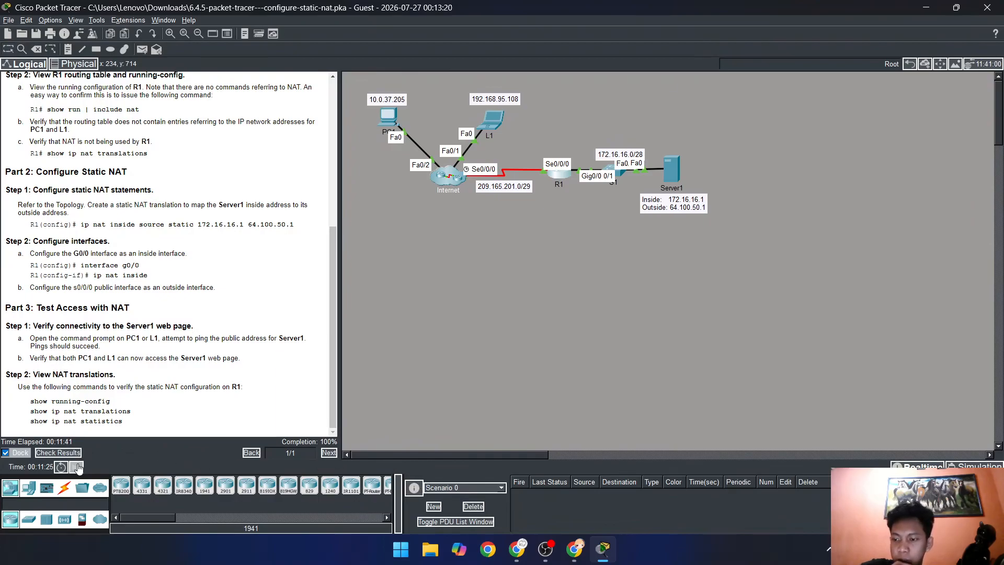
pyautogui.click(77, 467)
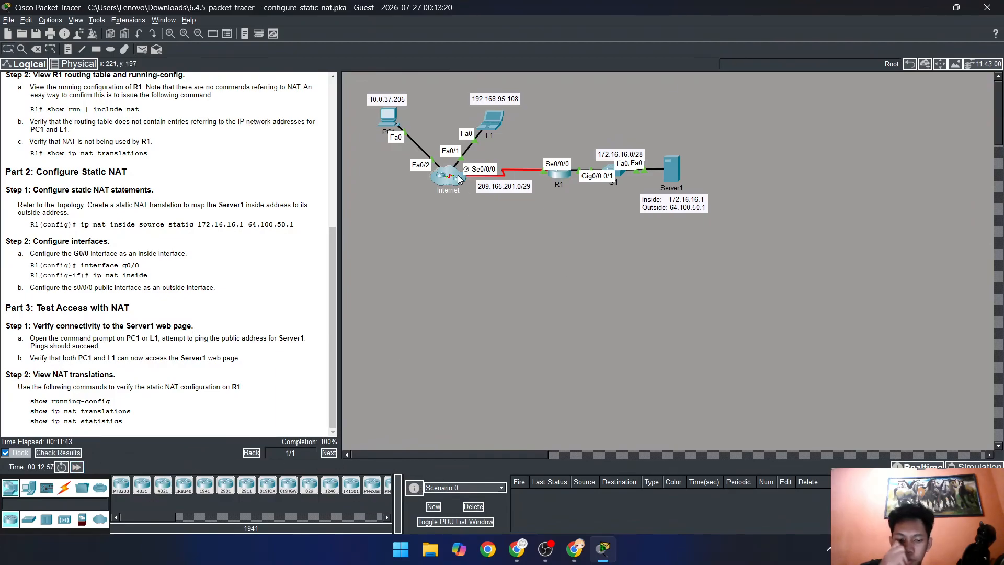
pyautogui.press('p')
pyautogui.click(392, 120)
pyautogui.click(444, 176)
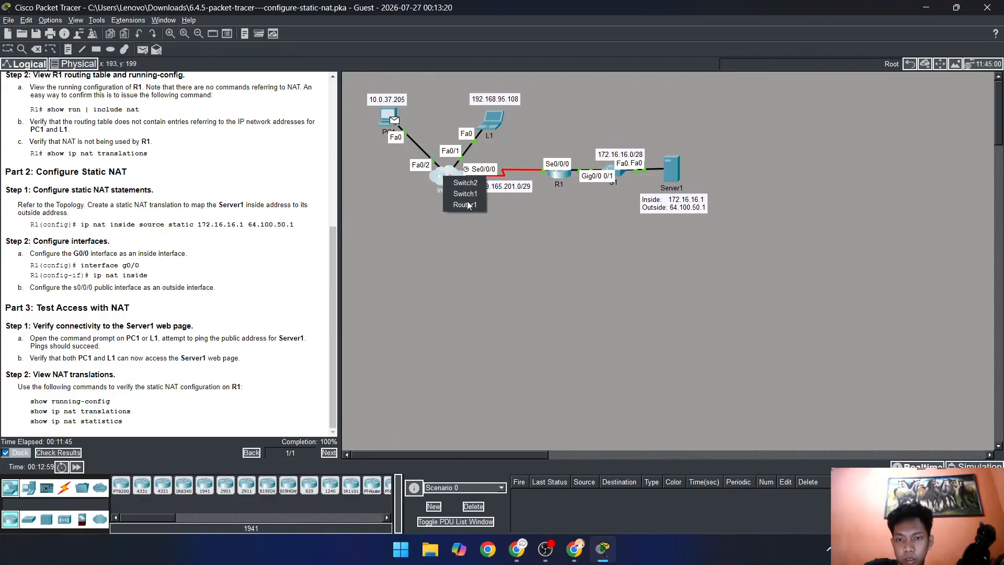
pyautogui.click(467, 204)
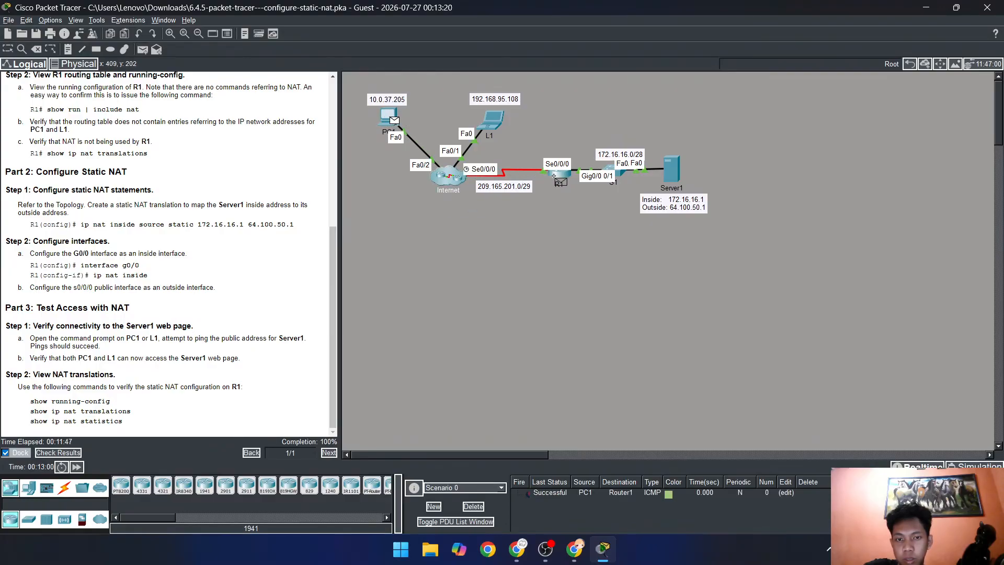
# Test PC1 to R1 and Router1 to R1 with simple PDUs, and delete the scenario to clear the PDU list.
pyautogui.click(554, 176)
pyautogui.click(555, 175)
pyautogui.click(444, 176)
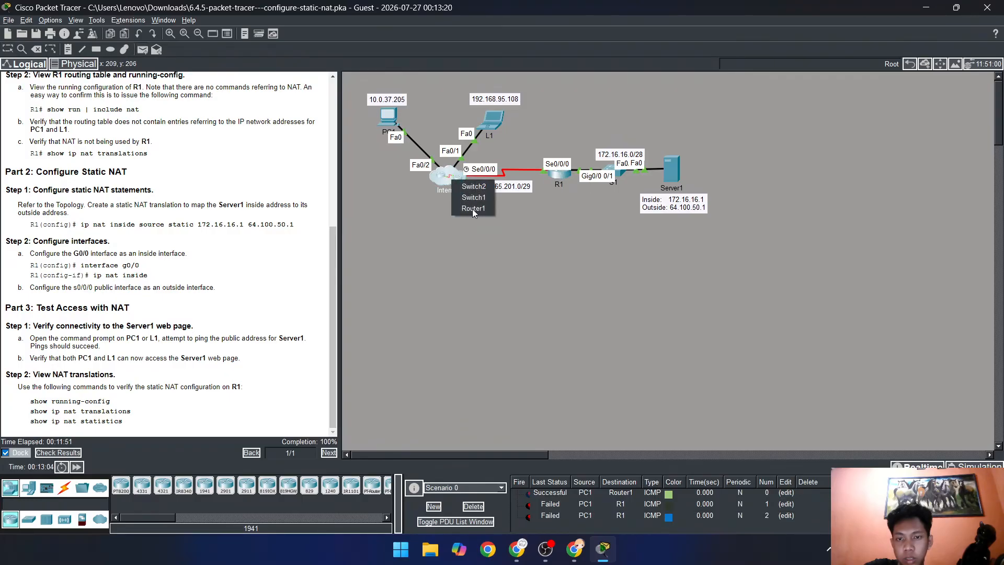
pyautogui.click(470, 208)
pyautogui.click(557, 176)
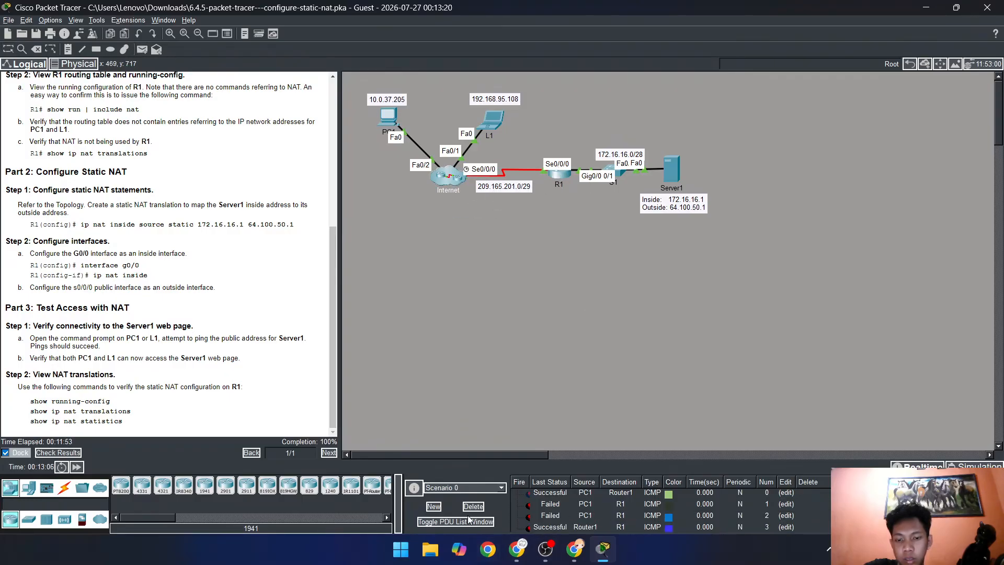
pyautogui.click(473, 506)
# Retest Router1 in the Internet cloud to R1 with a simple PDU, and clear the PDU list.
pyautogui.click(453, 180)
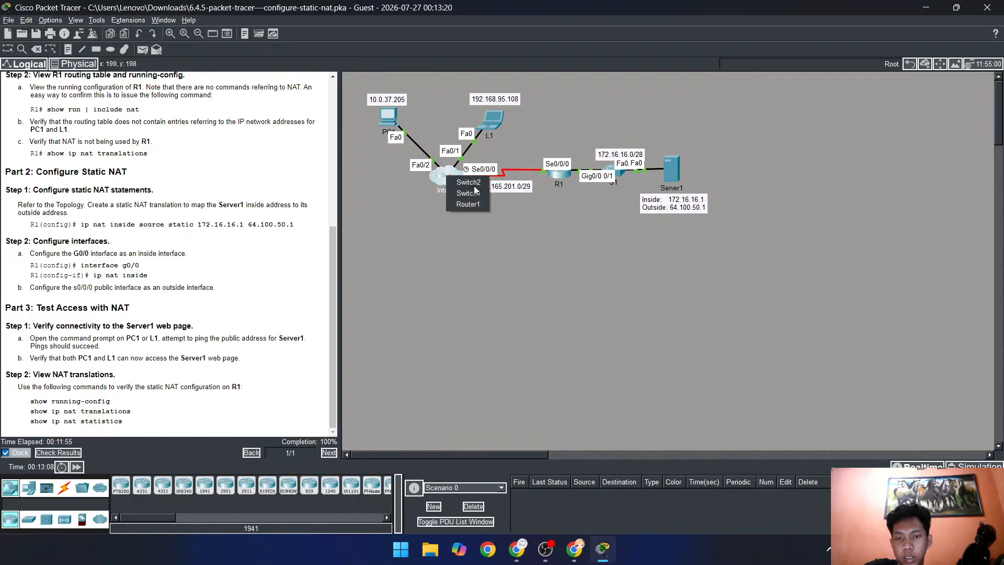
pyautogui.click(471, 208)
pyautogui.click(557, 177)
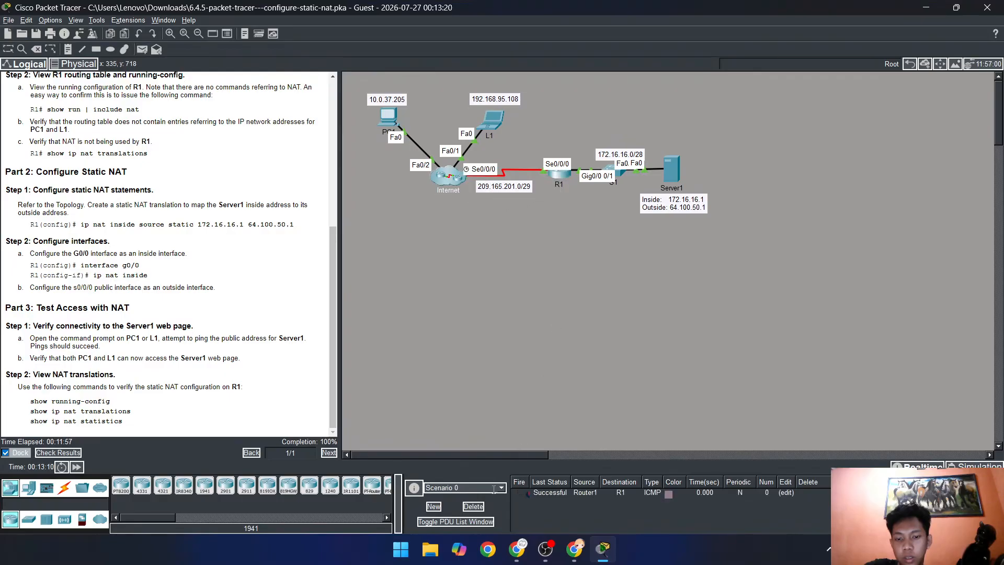
pyautogui.click(477, 507)
# Retest PC1 to R1 with a simple PDU, and delete the scenario again.
pyautogui.press('p')
pyautogui.click(390, 119)
pyautogui.click(557, 170)
pyautogui.click(482, 507)
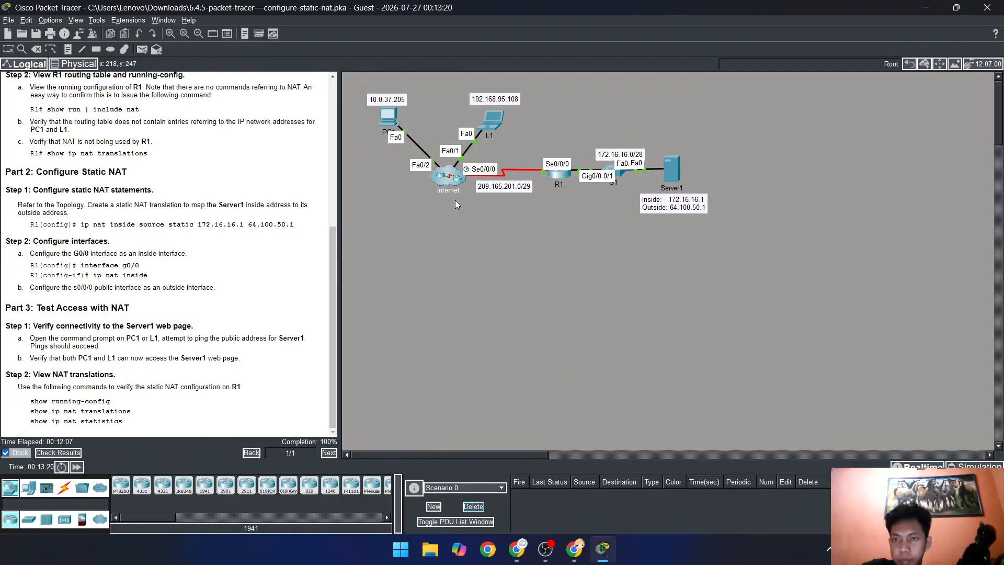
# Try to open the Internet cloud again, and review the Part 3 instruction on pinging Server1's public address.
pyautogui.click(445, 179)
pyautogui.click(582, 240)
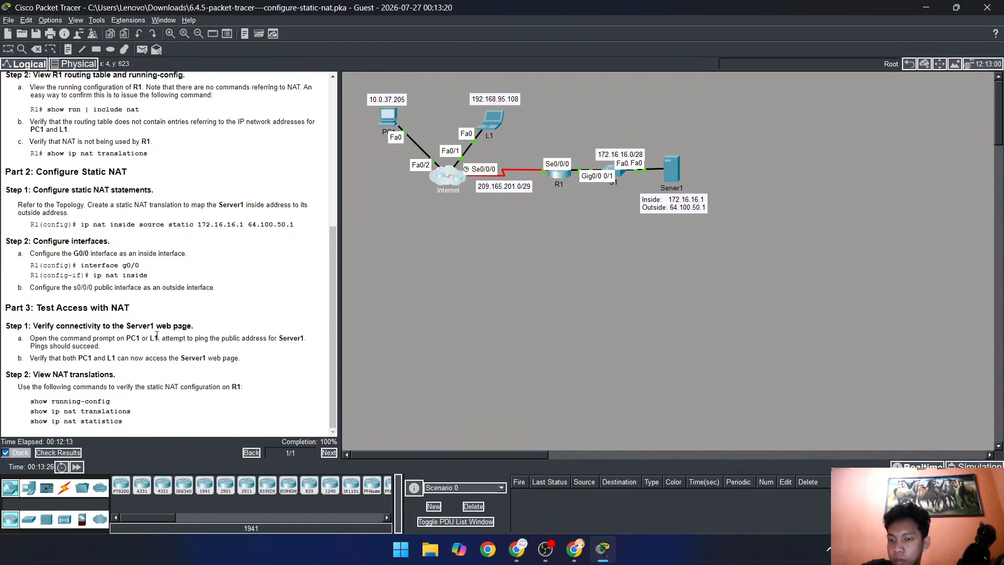
pyautogui.moveTo(229, 338); pyautogui.dragTo(188, 340)
pyautogui.click(233, 348)
pyautogui.click(190, 340)
# Ping 172.16.16.1 from PC1's command prompt.
pyautogui.click(383, 116)
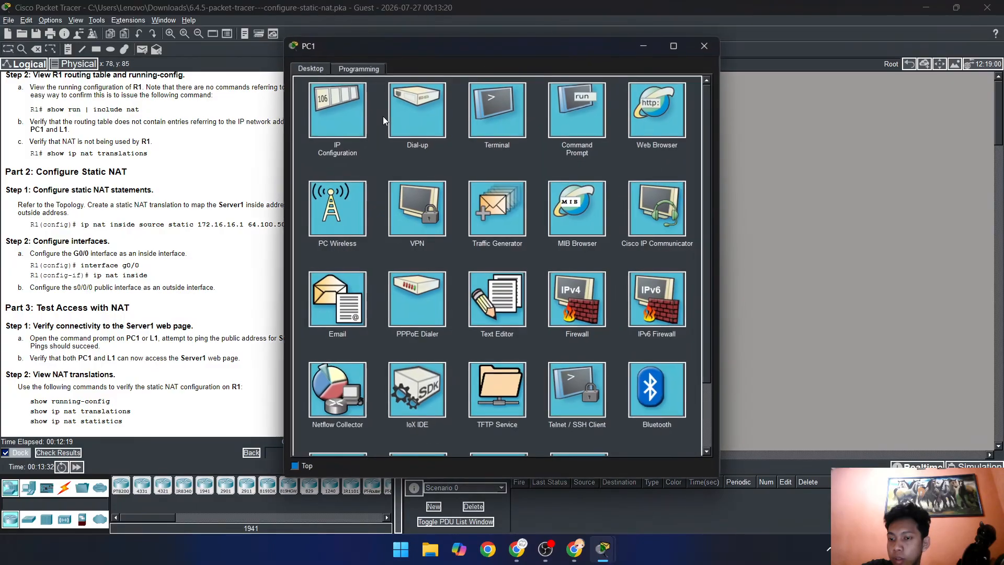
pyautogui.click(604, 107)
pyautogui.write('ping 172.16.16.1')
pyautogui.press('Return')
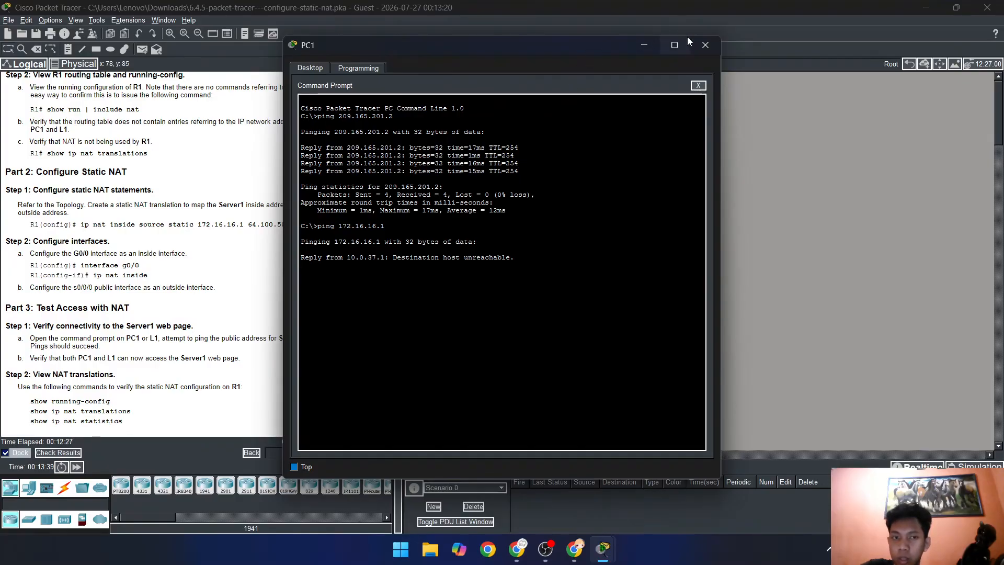
# Ping 172.16.16.1 from L1's command prompt, and close the L1 window.
pyautogui.click(706, 45)
pyautogui.click(484, 118)
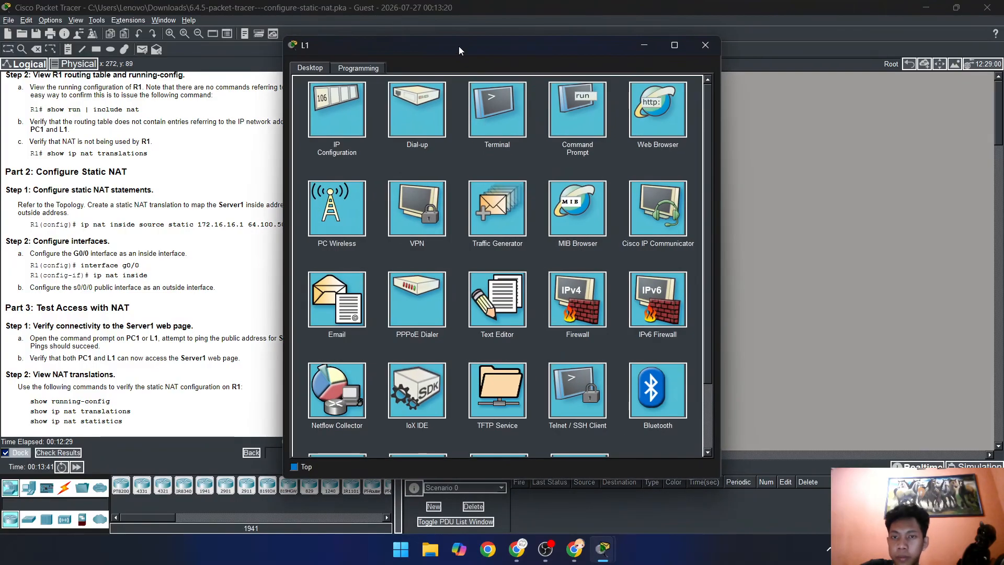
pyautogui.moveTo(459, 46); pyautogui.dragTo(566, 47)
pyautogui.click(685, 111)
pyautogui.write('ping 172.')
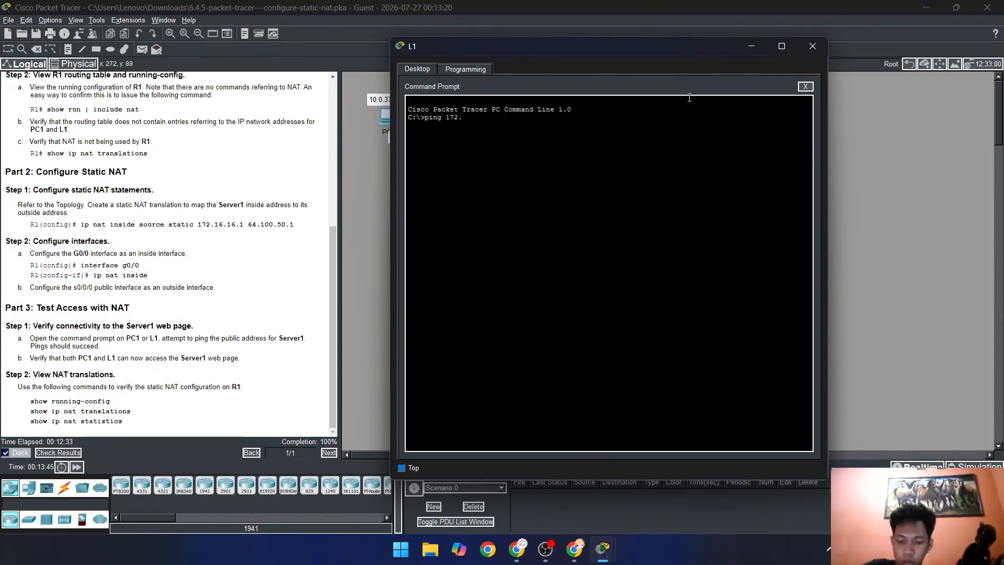
pyautogui.write('16.16.1')
pyautogui.press('Return')
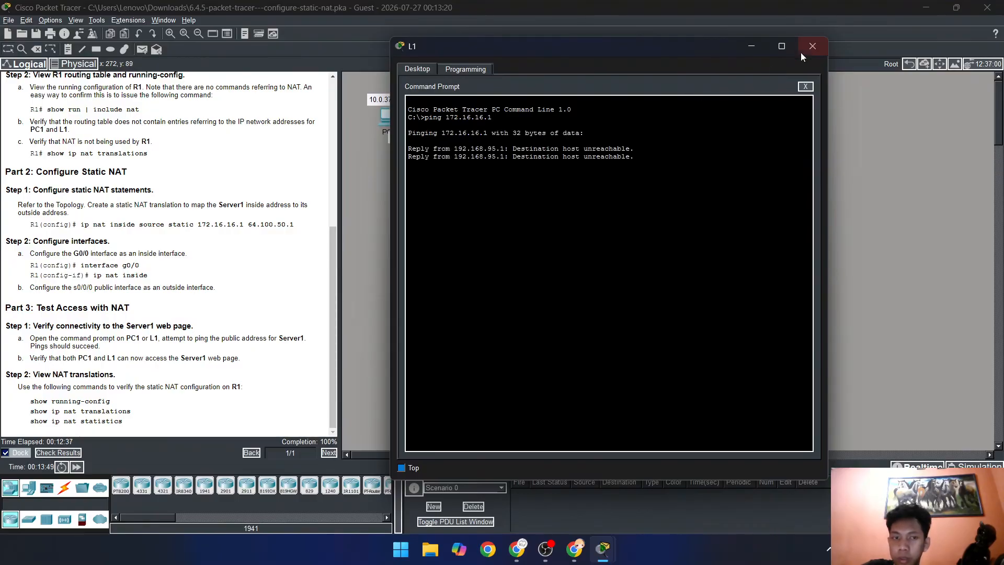
pyautogui.click(812, 45)
# Review the static NAT command mapping 172.16.16.1 to 64.100.50.1 in R1's CLI history.
pyautogui.click(562, 171)
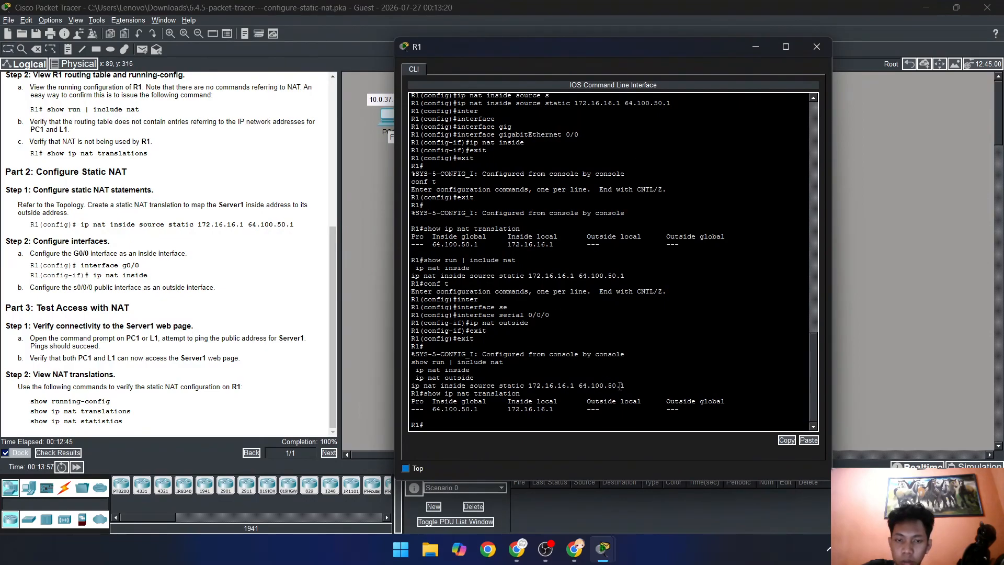
pyautogui.scroll(9, 626, 287)
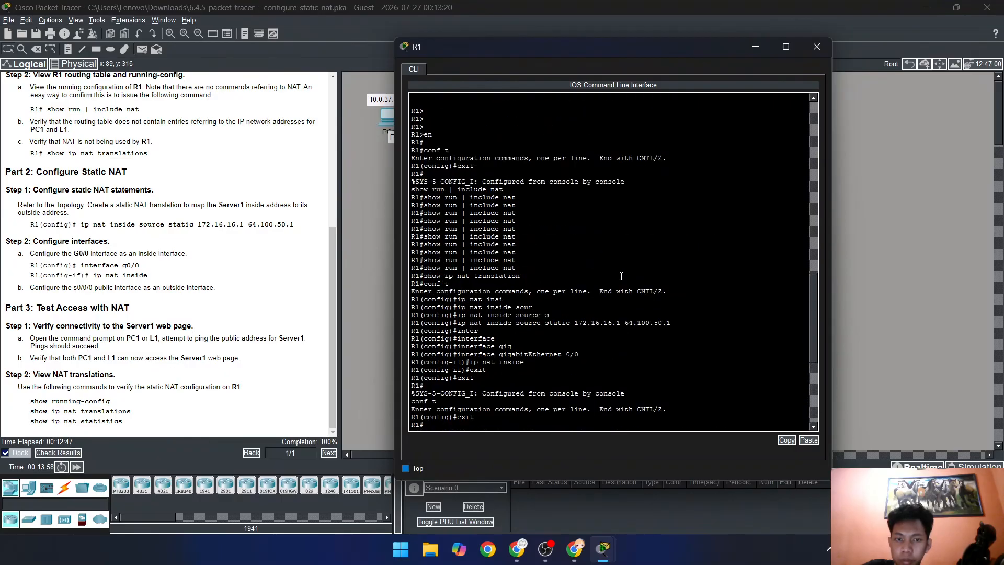
pyautogui.moveTo(626, 322); pyautogui.dragTo(669, 322)
pyautogui.click(624, 326)
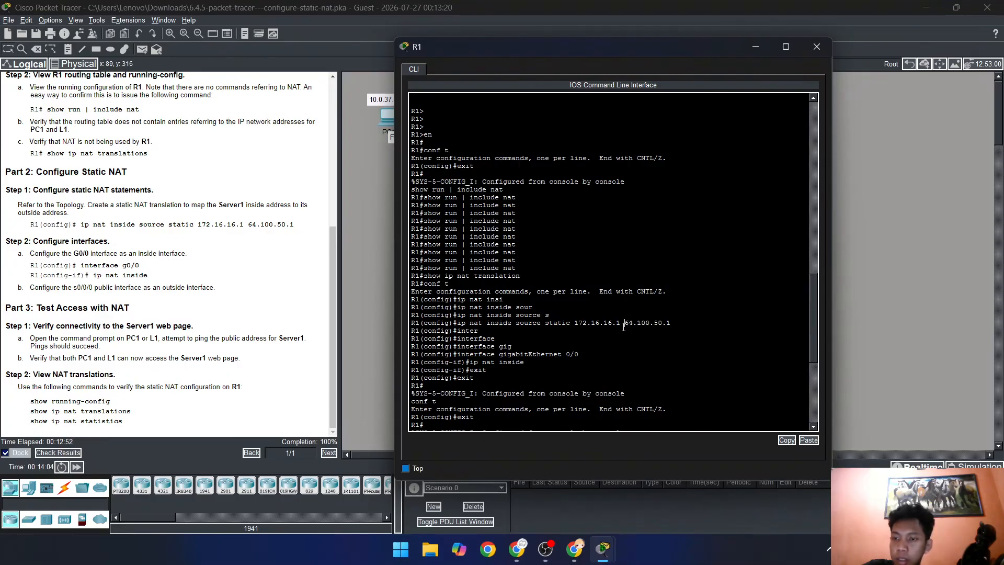
pyautogui.moveTo(478, 325); pyautogui.dragTo(548, 323)
pyautogui.click(533, 323)
pyautogui.moveTo(561, 325); pyautogui.dragTo(575, 324)
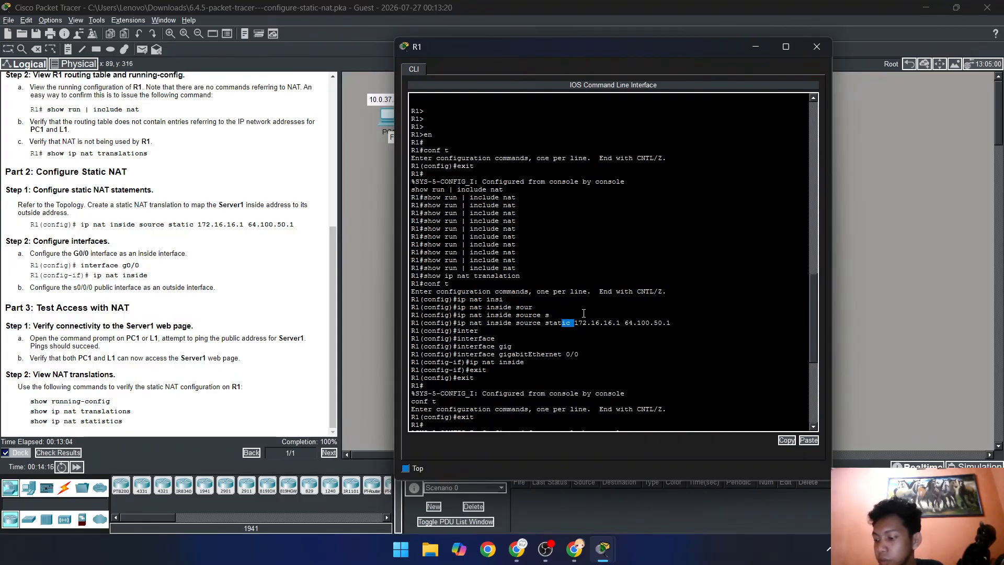
pyautogui.click(634, 304)
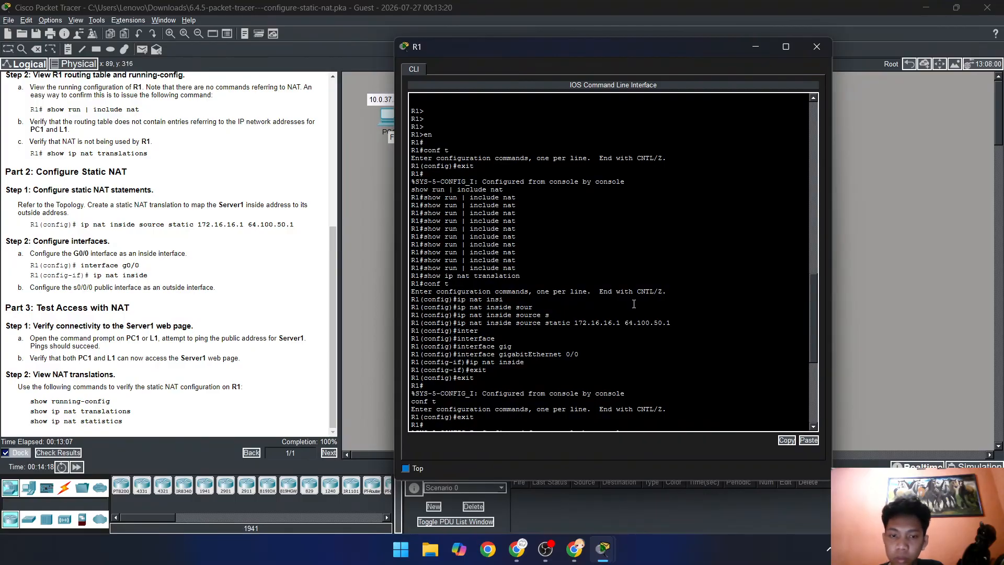
pyautogui.click(817, 47)
# Test PC1 to Server1 with a simple PDU, and delete the scenario.
pyautogui.press('p')
pyautogui.click(388, 116)
pyautogui.click(672, 169)
pyautogui.click(473, 506)
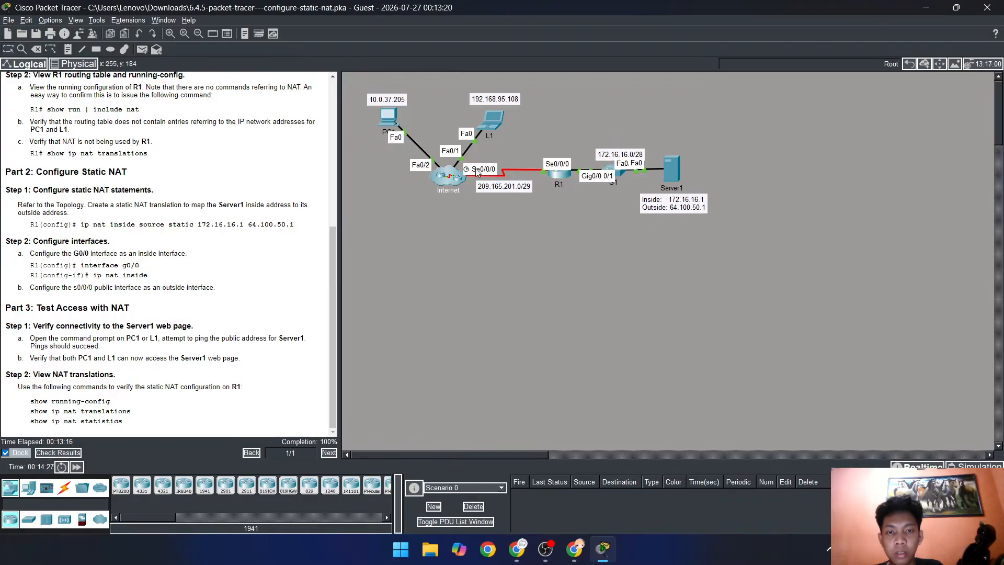
# Ping Server1's public address 64.100.50.1 from PC1's command prompt.
pyautogui.click(389, 117)
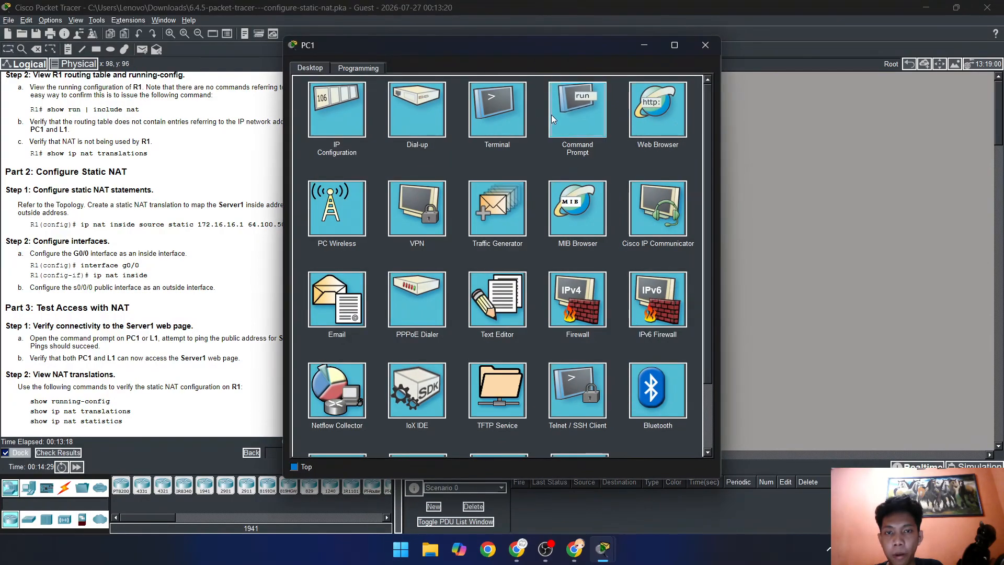
pyautogui.click(551, 114)
pyautogui.moveTo(548, 48); pyautogui.dragTo(338, 62)
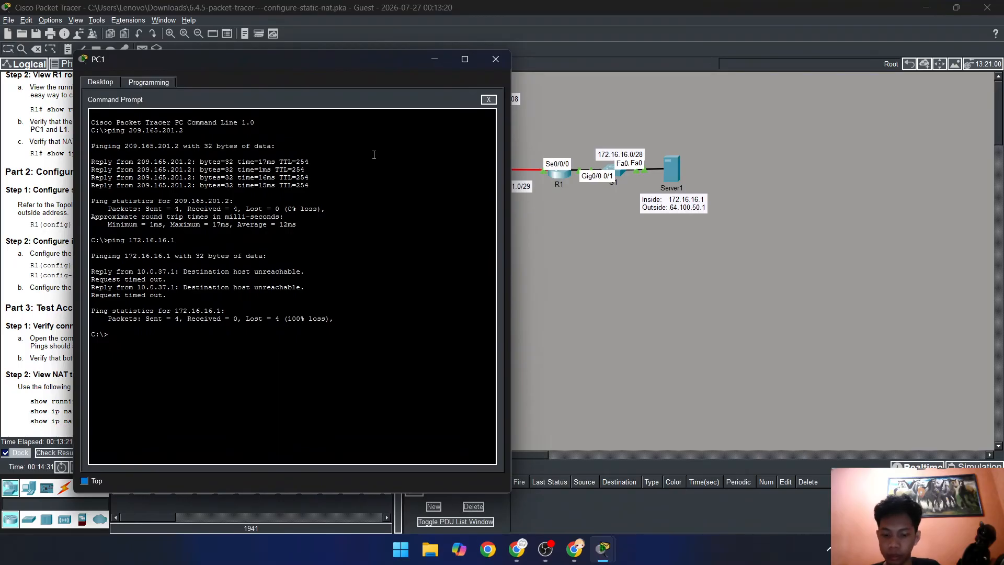
pyautogui.write('64.100.50.1')
pyautogui.press('Return')
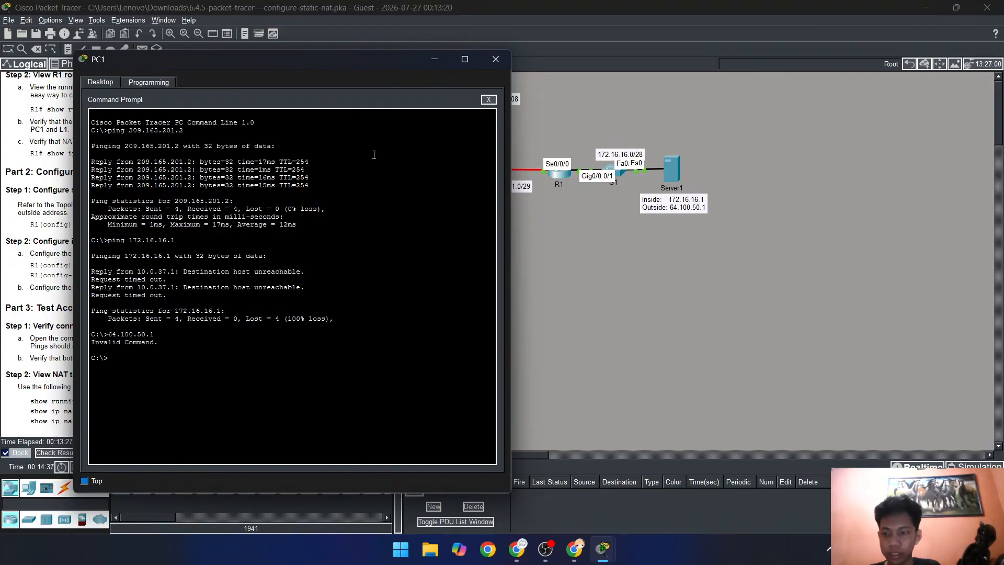
pyautogui.press('Up')
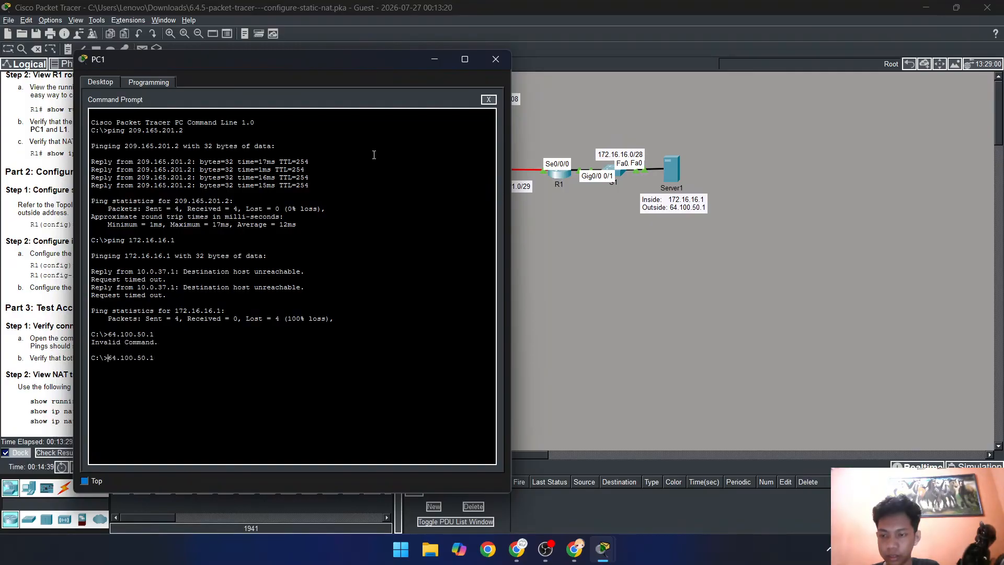
pyautogui.write('ping')
pyautogui.press('Return')
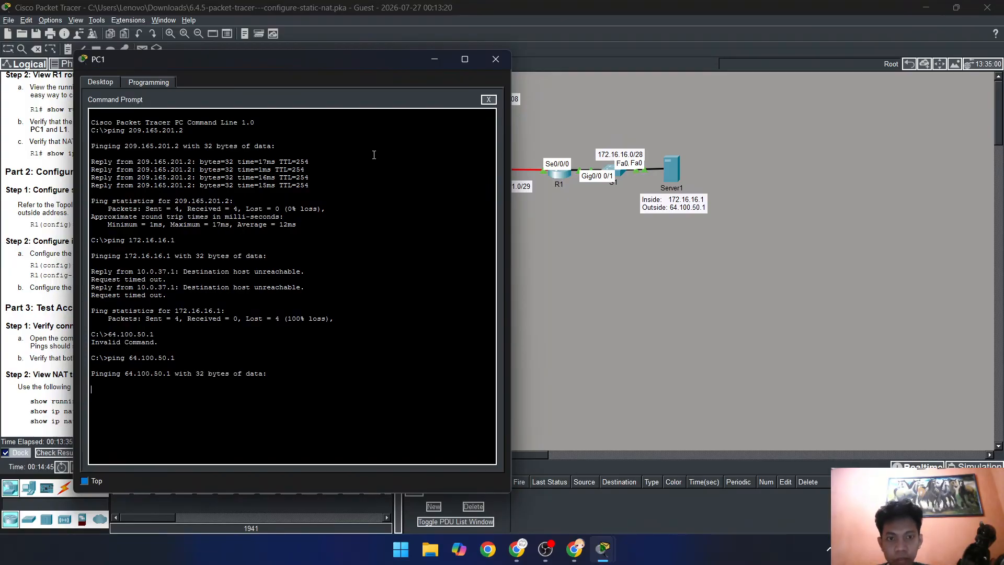
pyautogui.moveTo(346, 58); pyautogui.dragTo(419, 65)
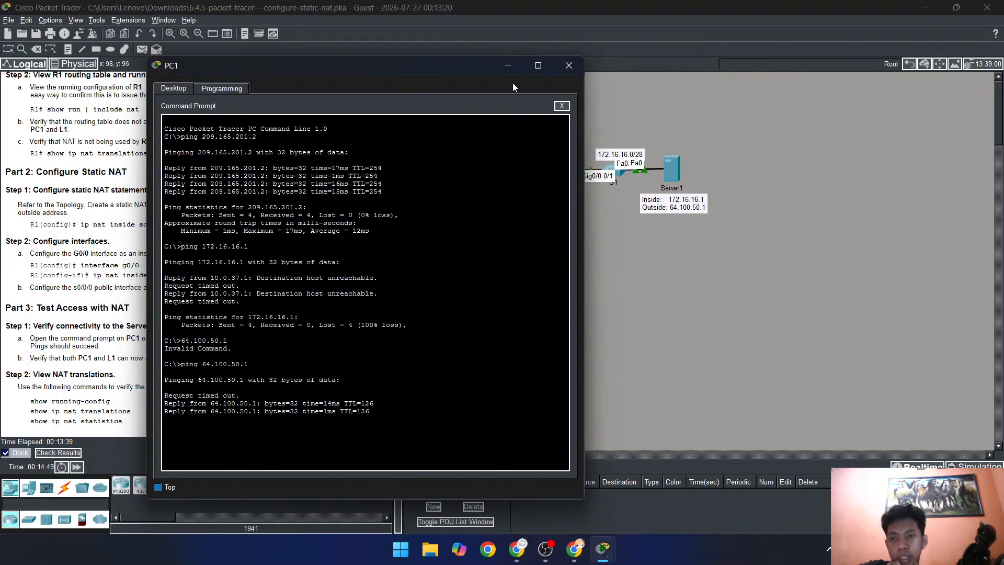
# Load Server1's web page at 64.100.50.1 in PC1's web browser, and close the PC1 window.
pyautogui.click(561, 106)
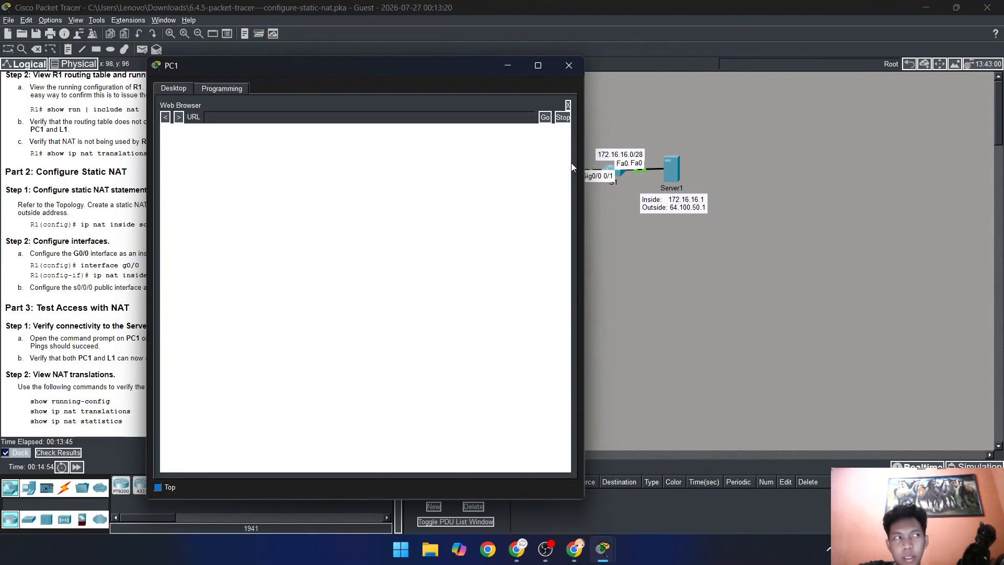
pyautogui.moveTo(438, 66); pyautogui.dragTo(541, 102)
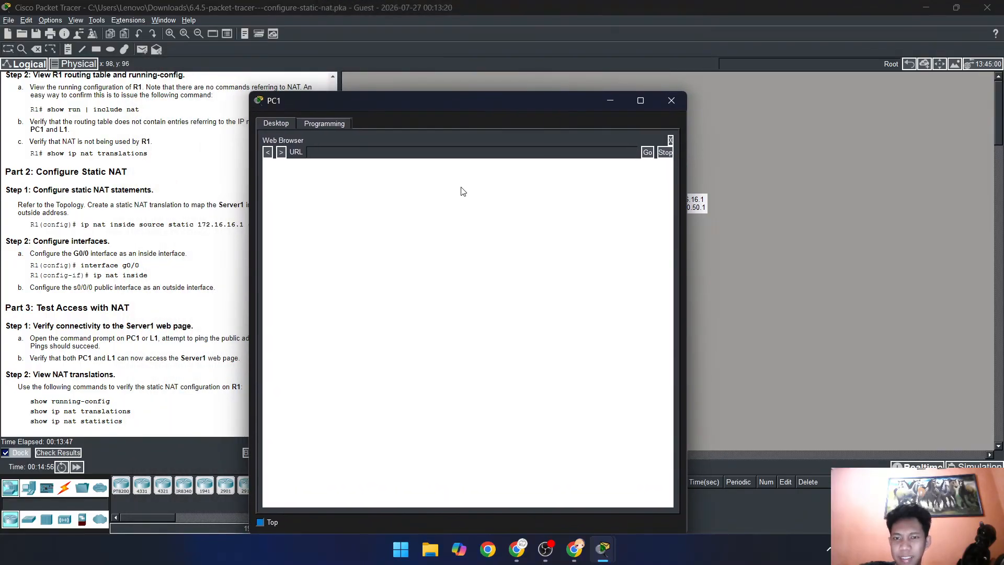
pyautogui.moveTo(364, 98); pyautogui.dragTo(303, 95)
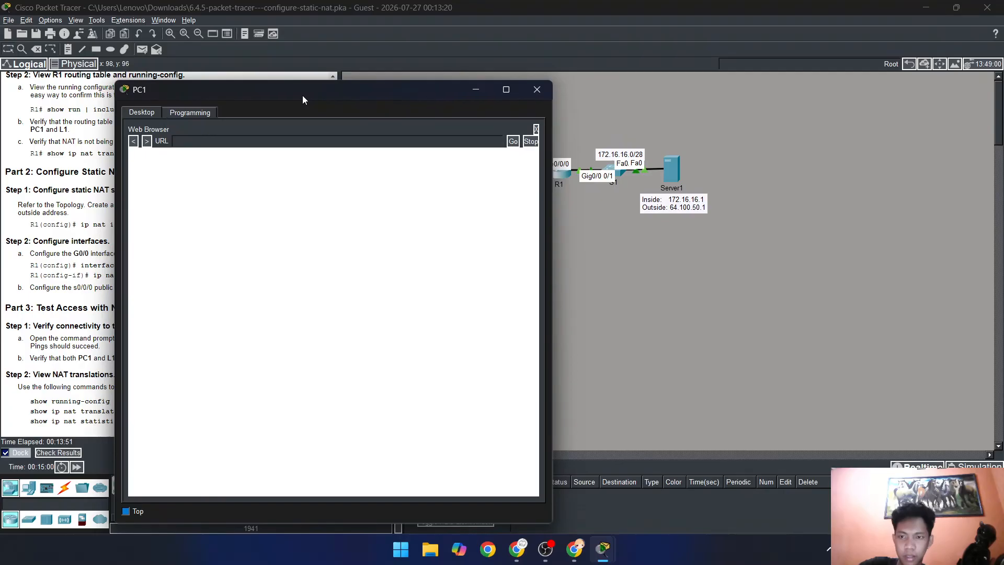
pyautogui.write('64.100.50.1')
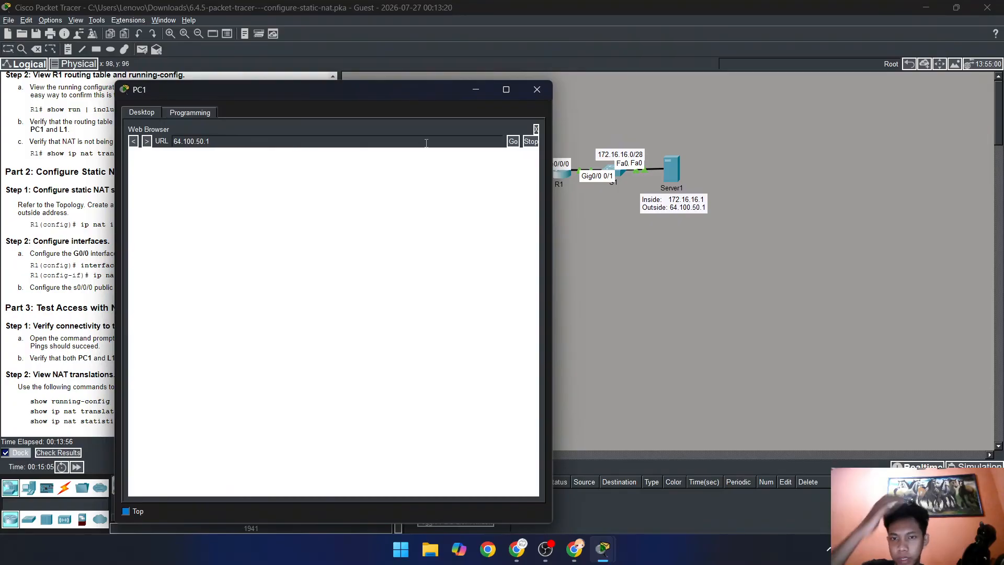
pyautogui.press('Return')
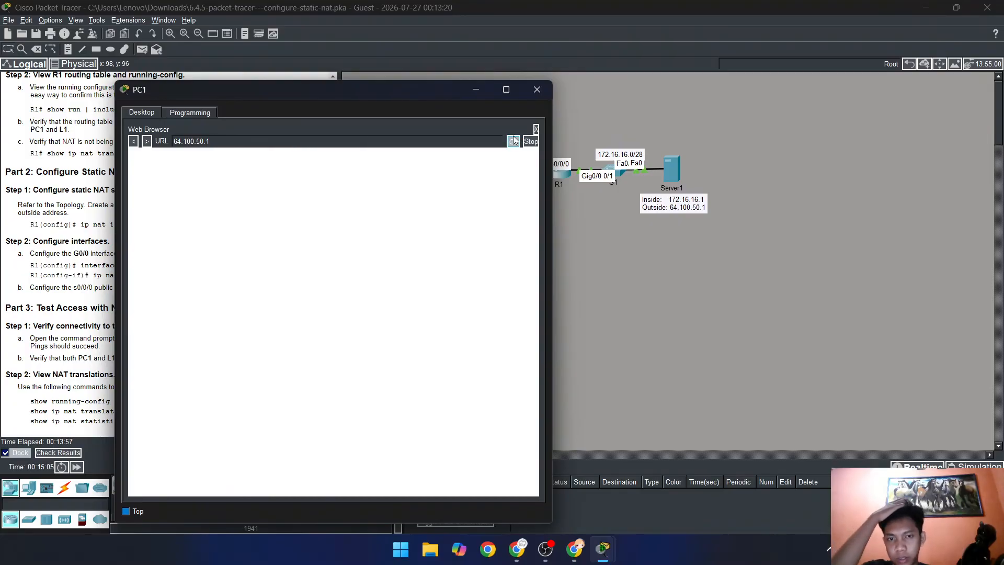
pyautogui.moveTo(313, 159); pyautogui.dragTo(377, 183)
pyautogui.click(536, 93)
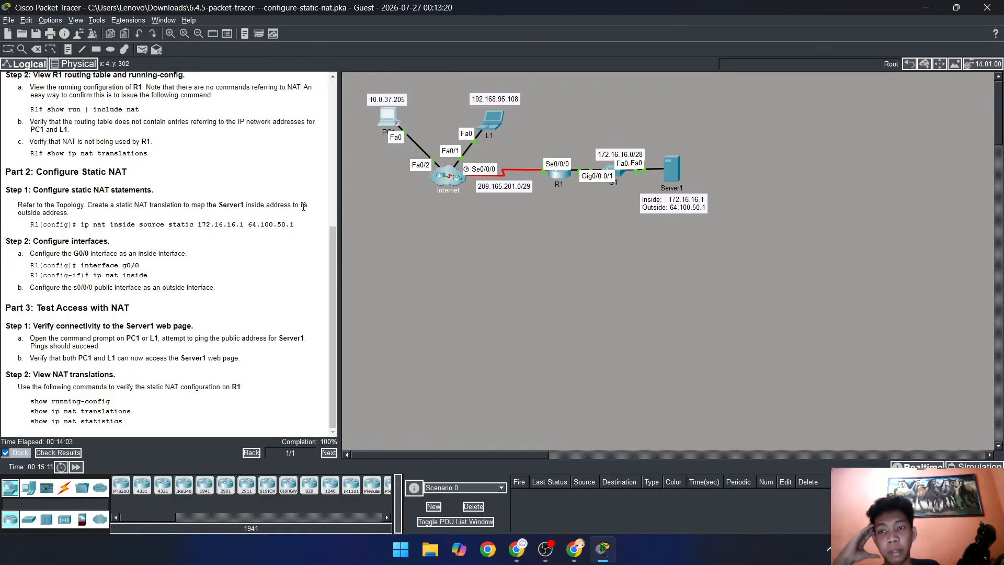
pyautogui.moveTo(209, 224); pyautogui.dragTo(194, 224)
pyautogui.click(220, 235)
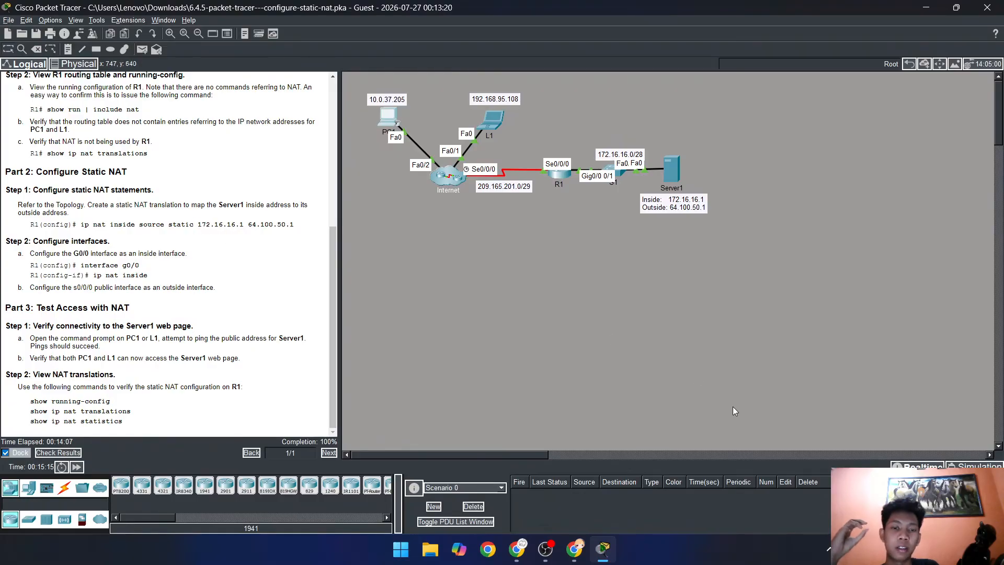
pyautogui.click(547, 555)
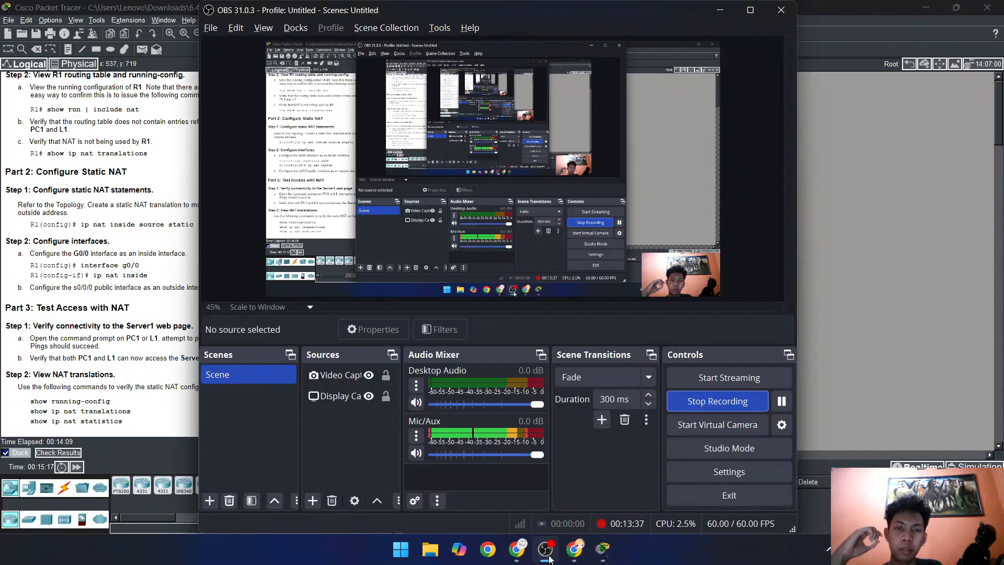